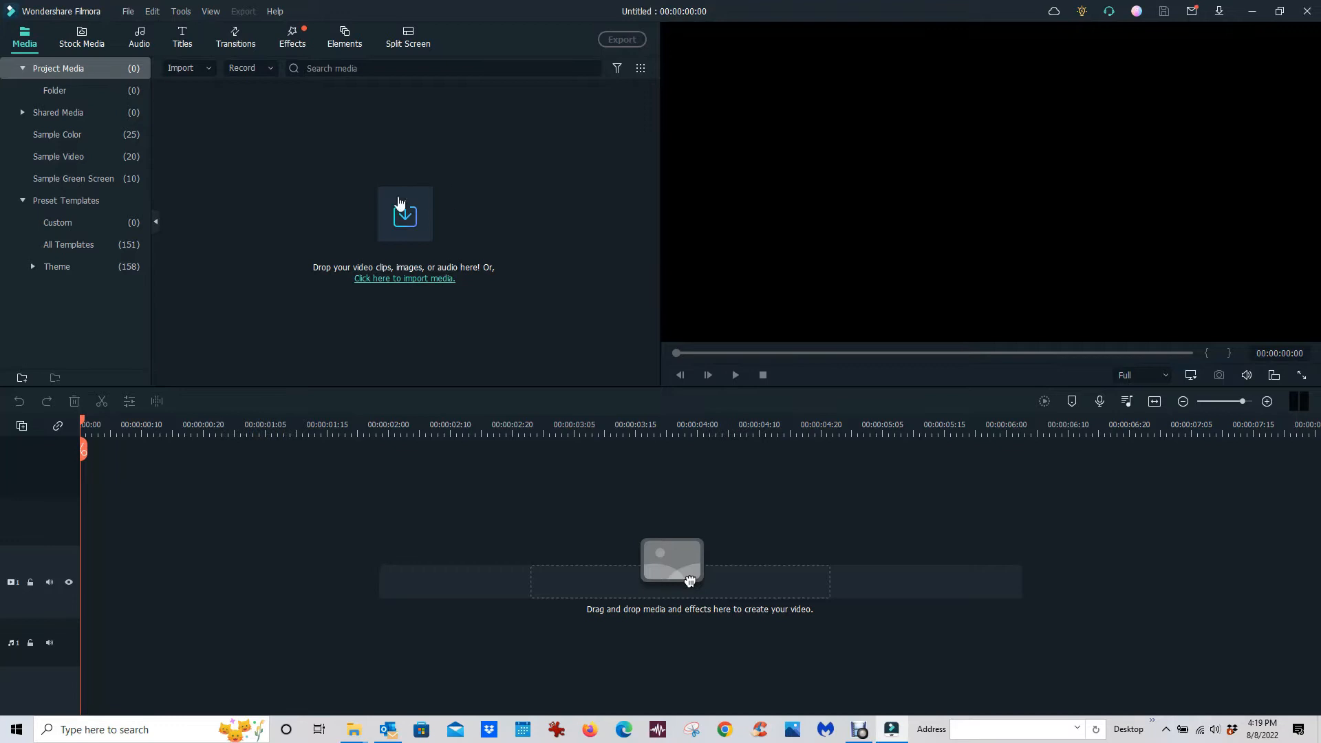
# - Import the videos GX010039 and GX030039 from the USING VIDEO PROCESSING SOFTWARE folder into the project media
pyautogui.click(412, 215)
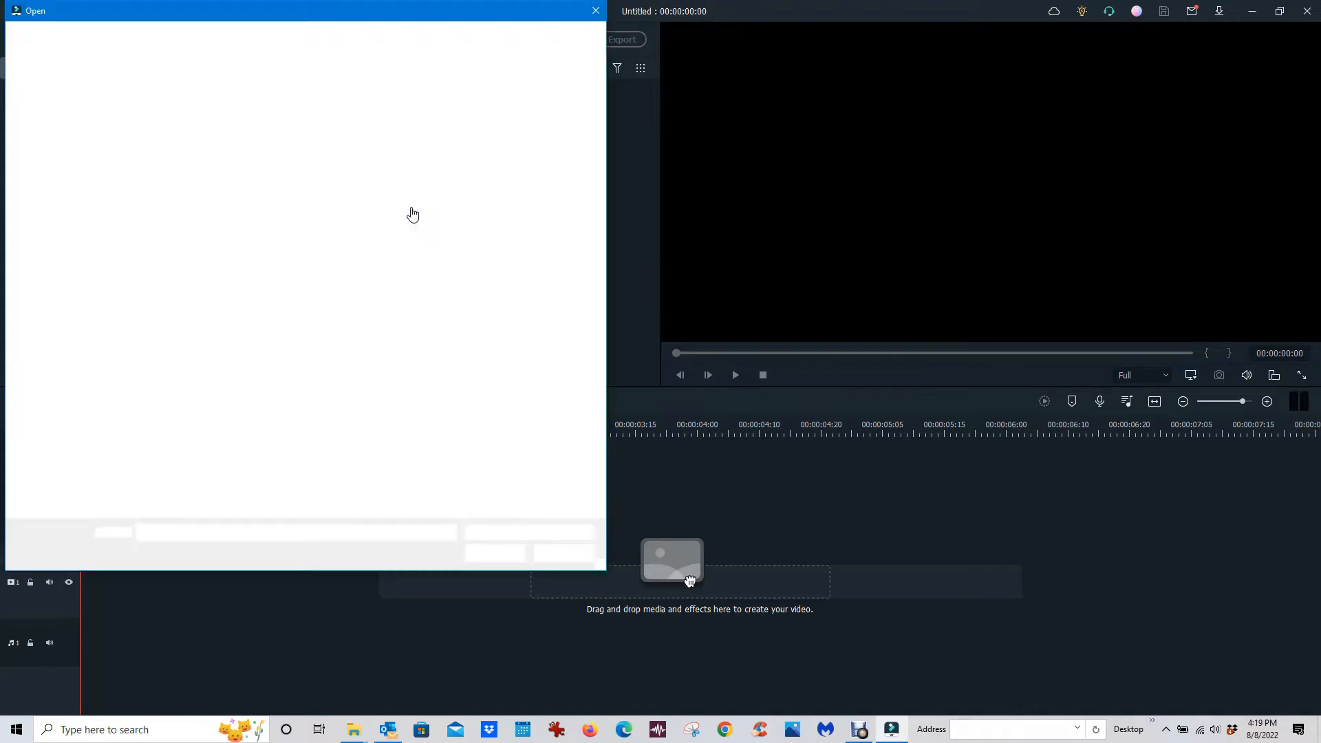
pyautogui.click(199, 35)
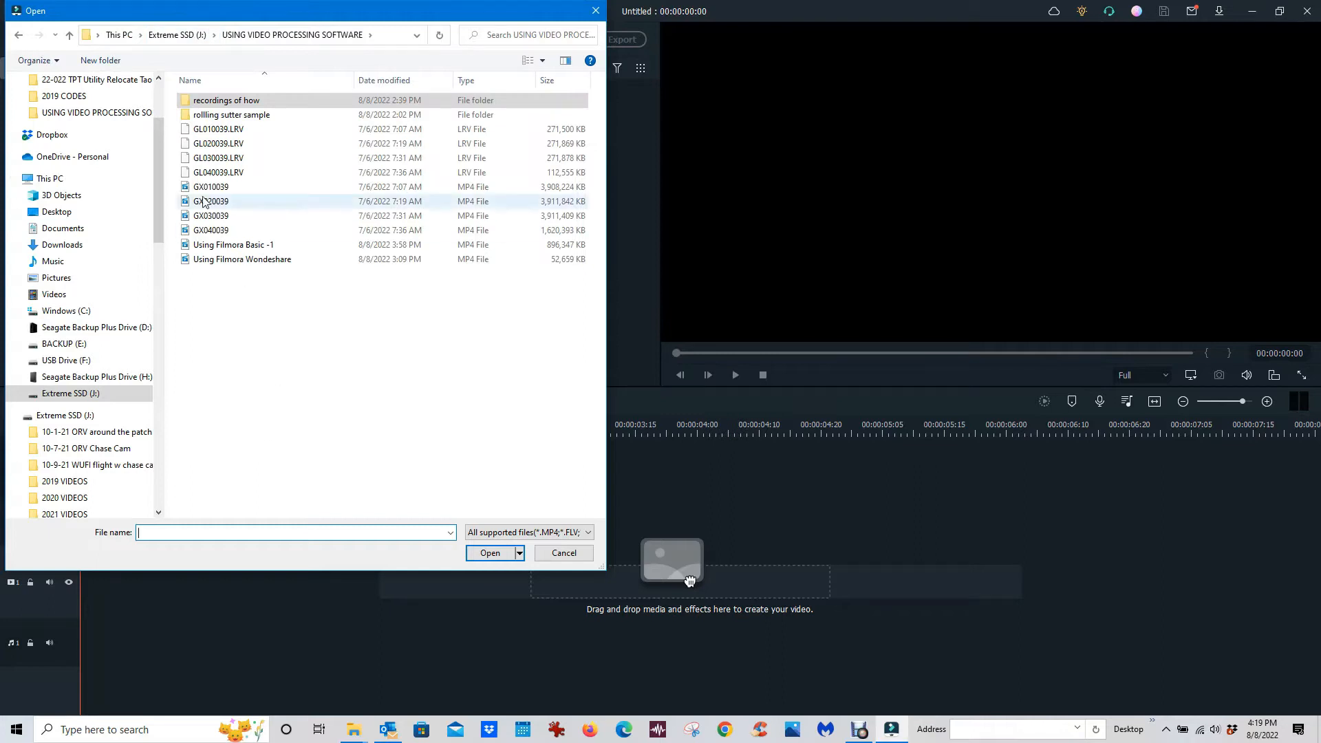
pyautogui.click(221, 189)
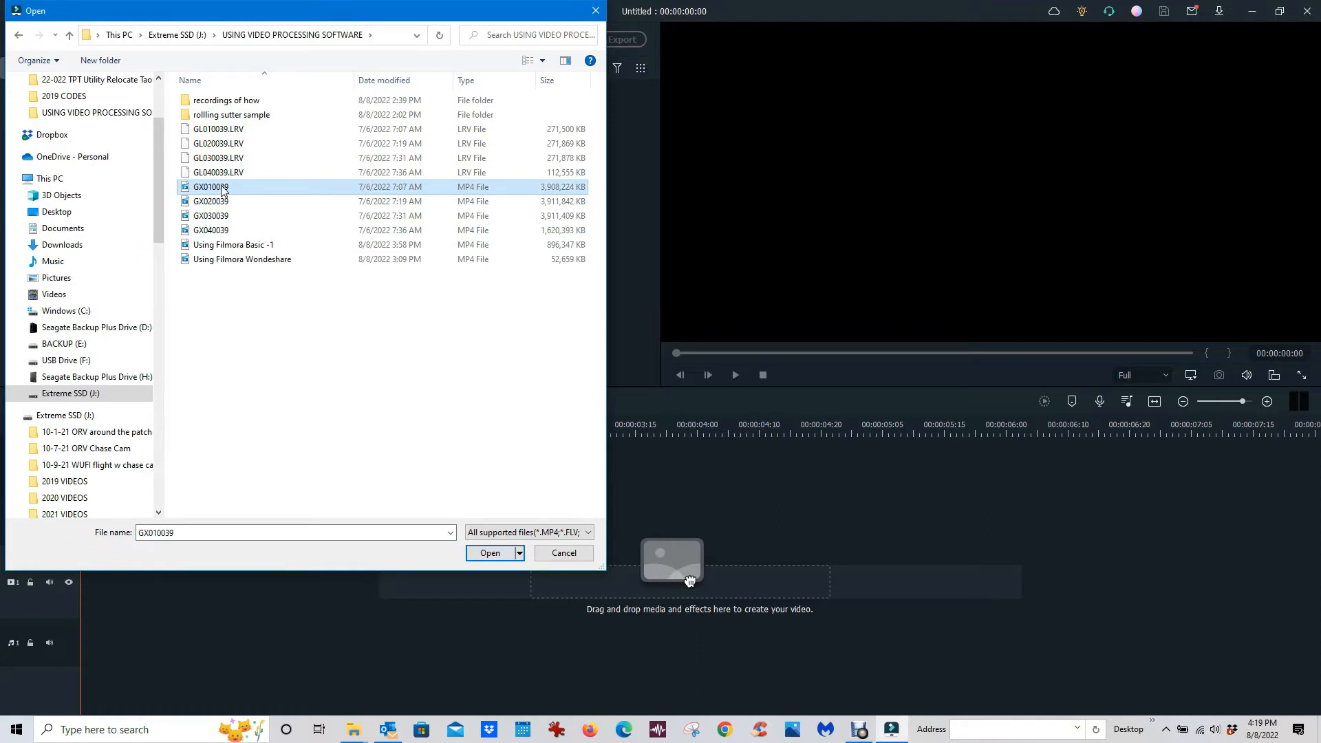
pyautogui.keyDown('ctrl'); pyautogui.click(219, 217); pyautogui.keyUp('ctrl')
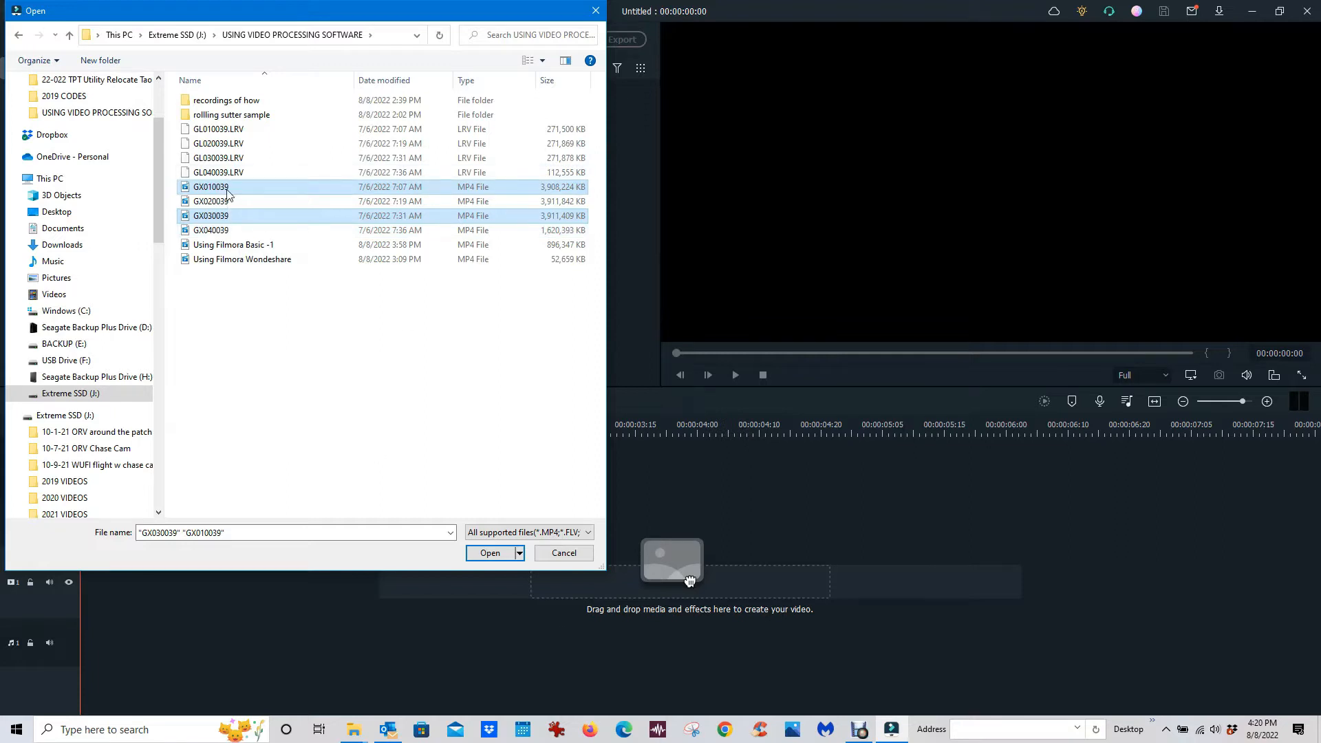
pyautogui.click(497, 557)
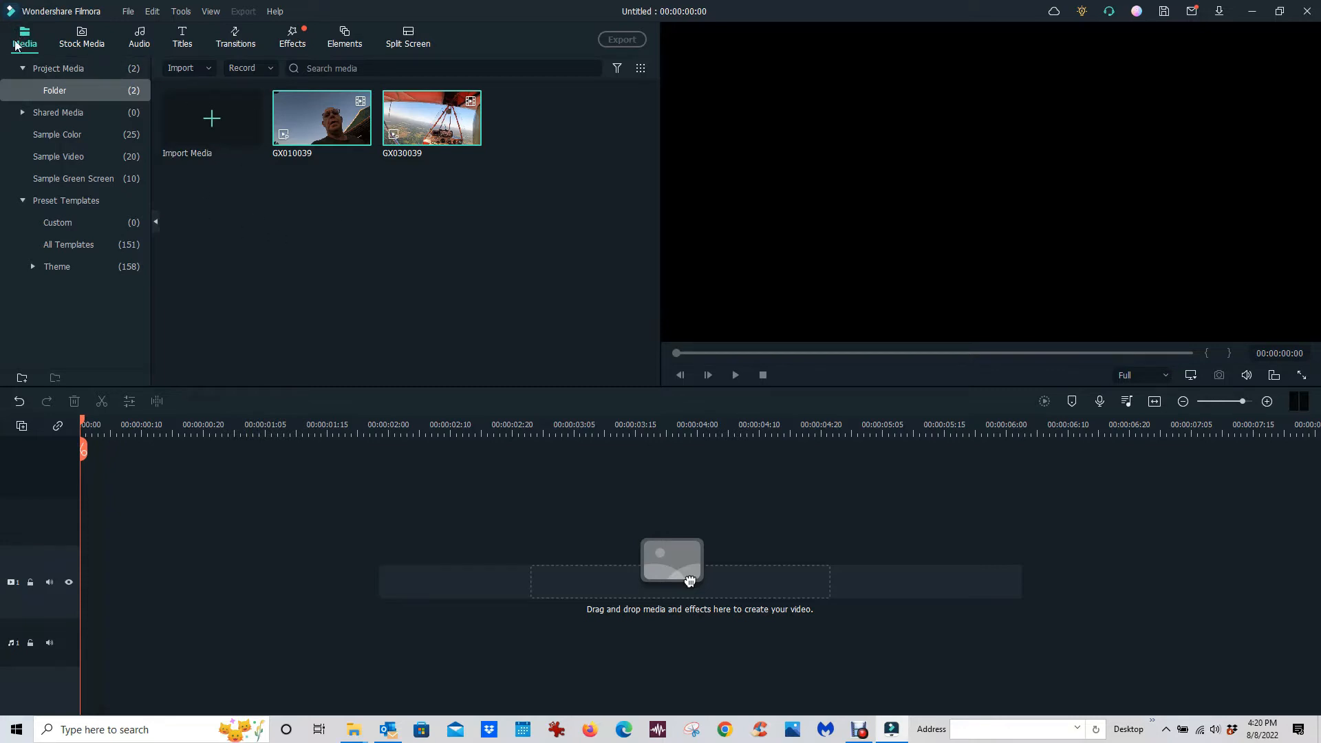
# - Place GX010039 and then GX030039 on the video track, keeping the project settings of 1920 x 1080 at 25fps
pyautogui.click(364, 140)
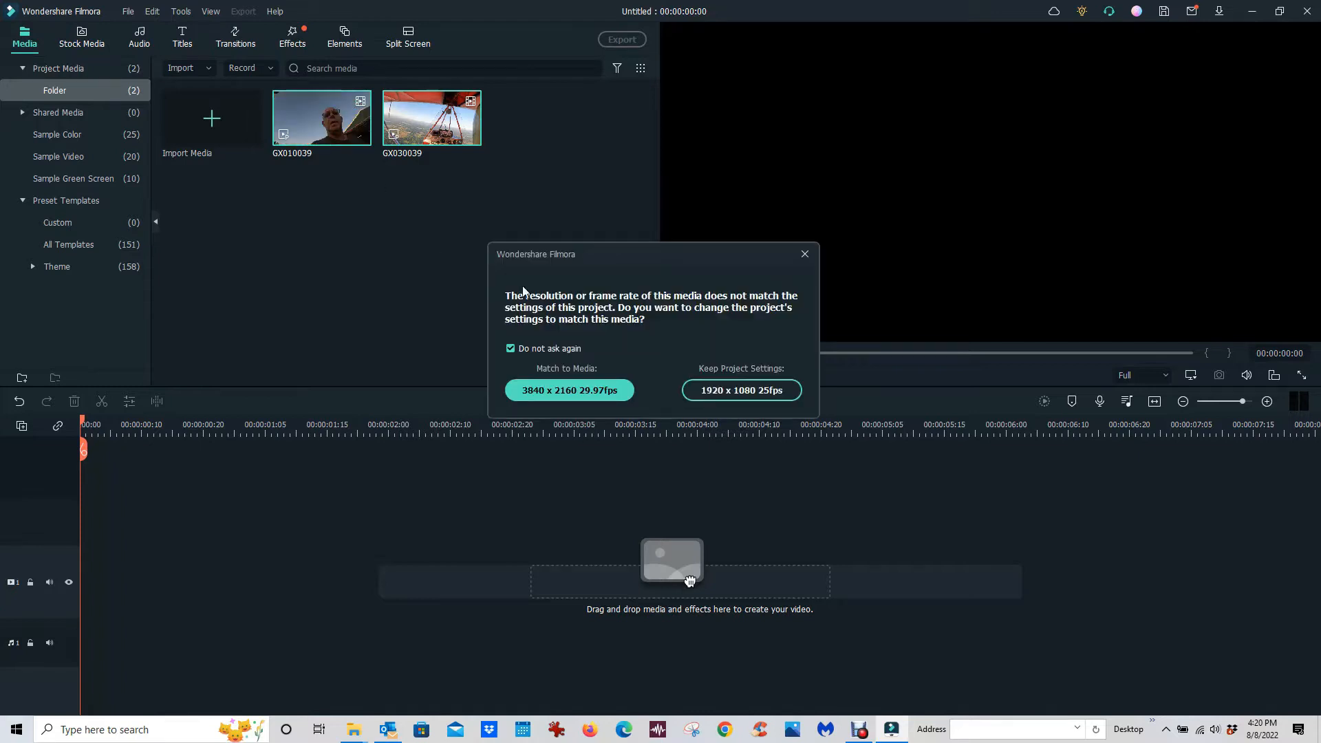
pyautogui.click(742, 391)
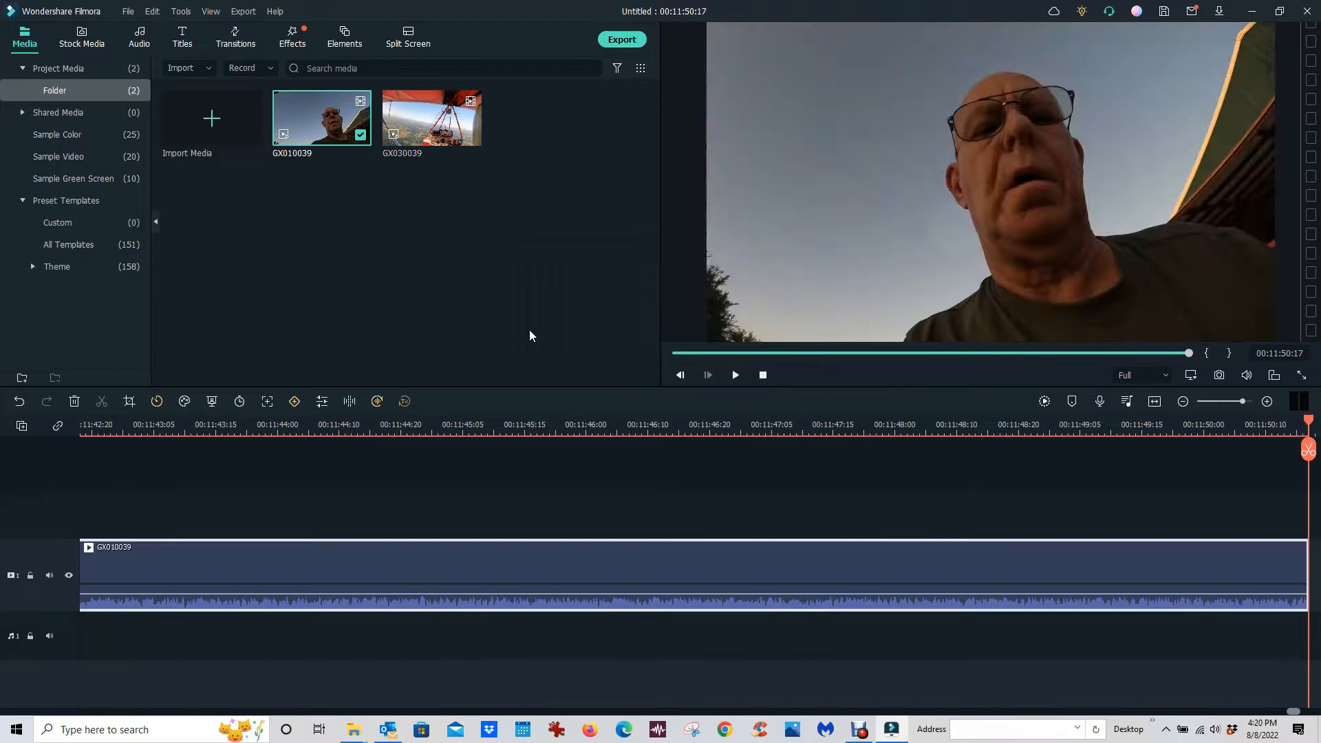
pyautogui.click(1183, 401)
pyautogui.click(1183, 401)
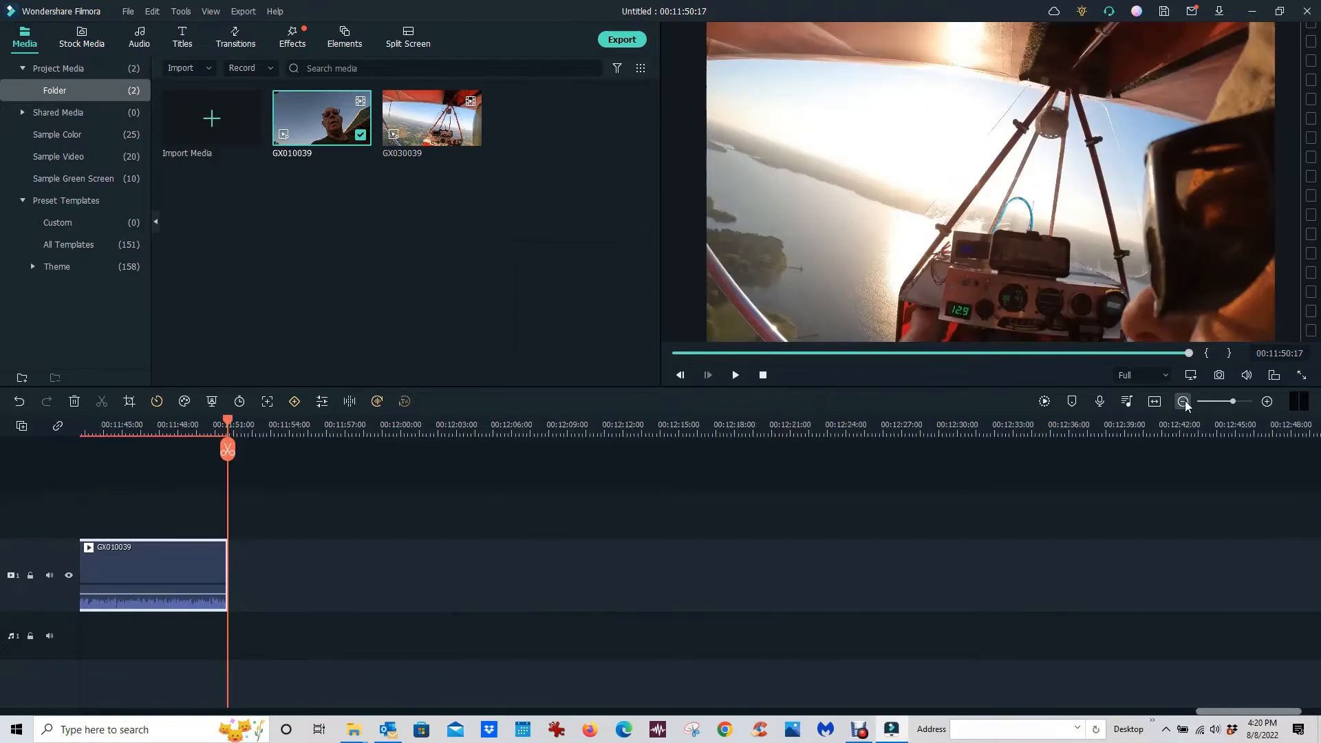
pyautogui.click(470, 136)
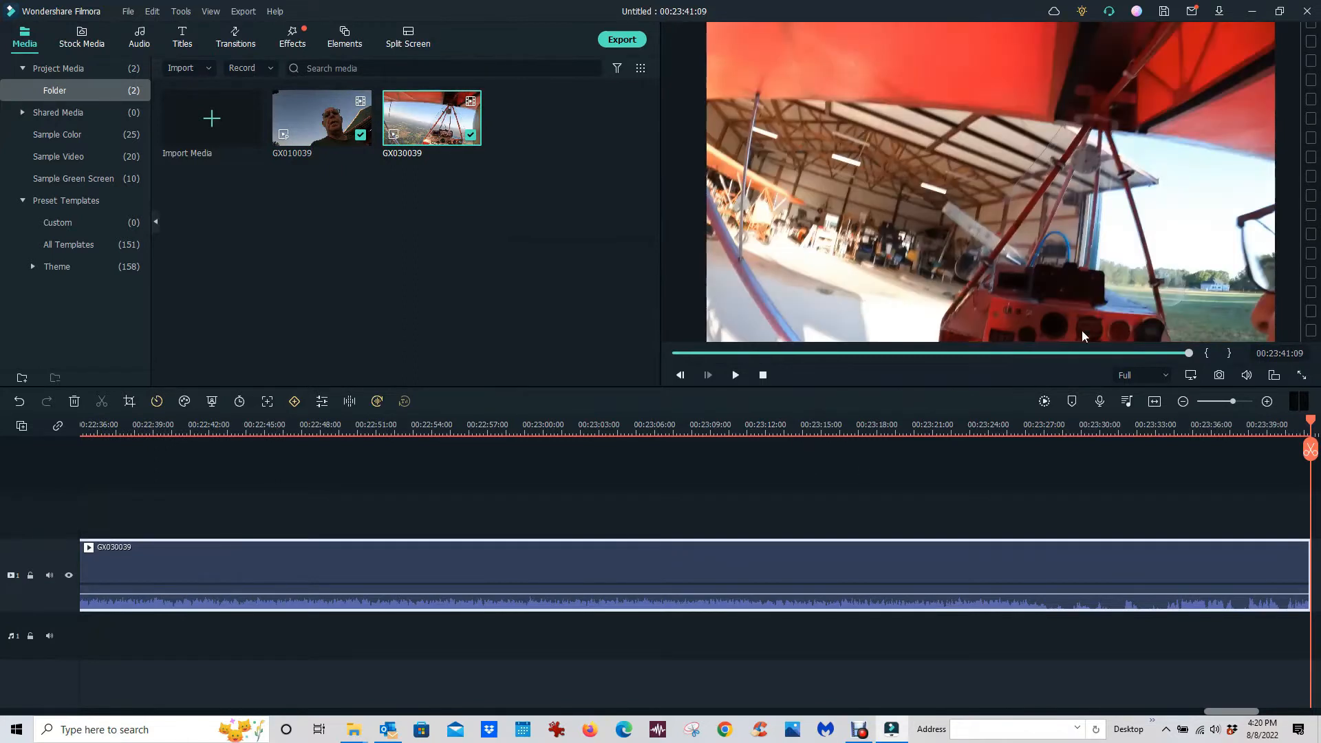
# - Split the GX010039 clip at about 00:07:54 and delete the part before the cut
pyautogui.click(1183, 401)
pyautogui.click(1184, 401)
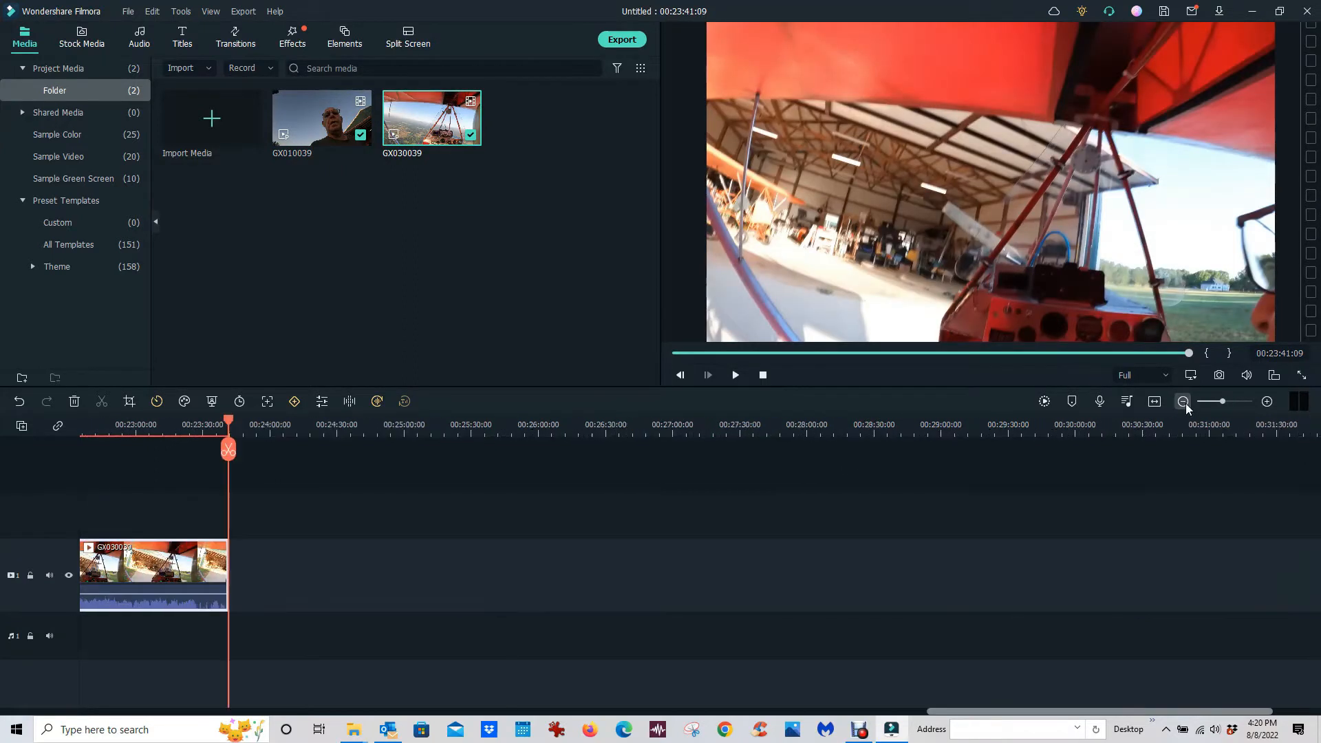
pyautogui.moveTo(936, 711); pyautogui.dragTo(236, 711)
pyautogui.moveTo(112, 741); pyautogui.dragTo(76, 736)
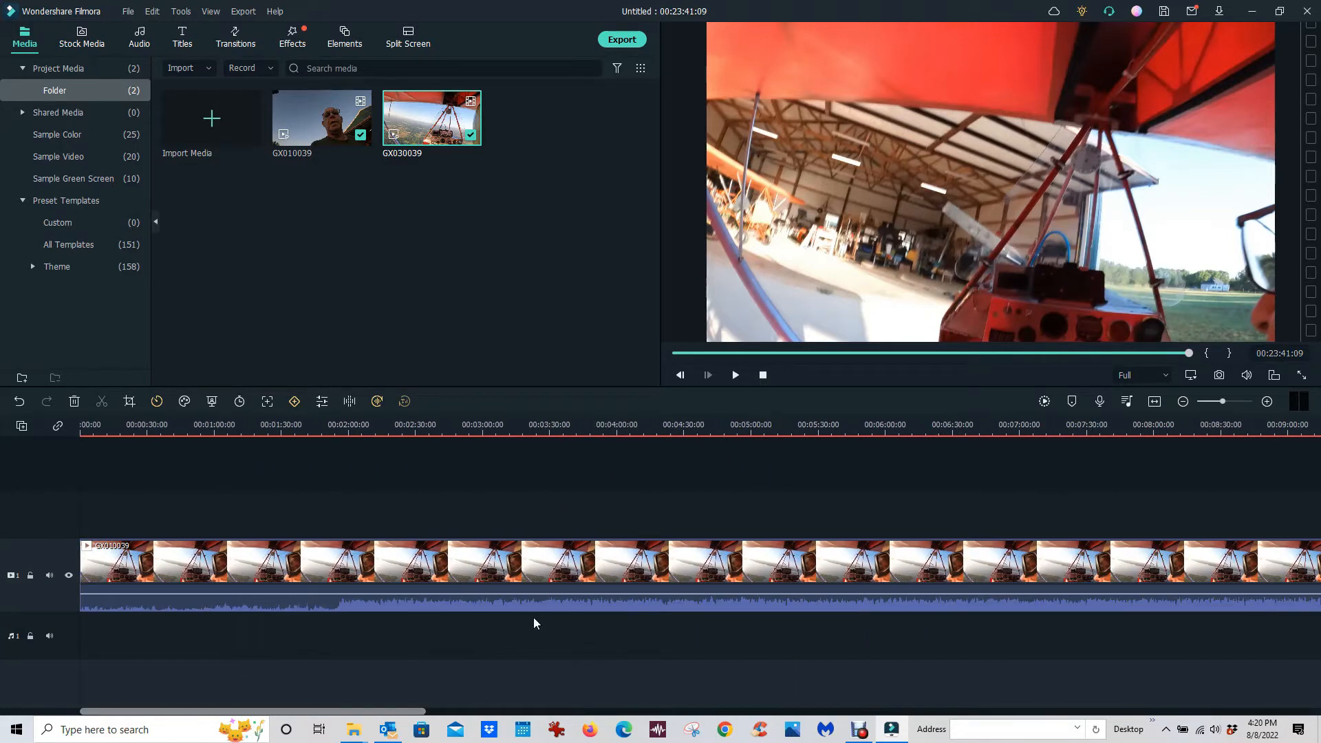
pyautogui.click(1183, 401)
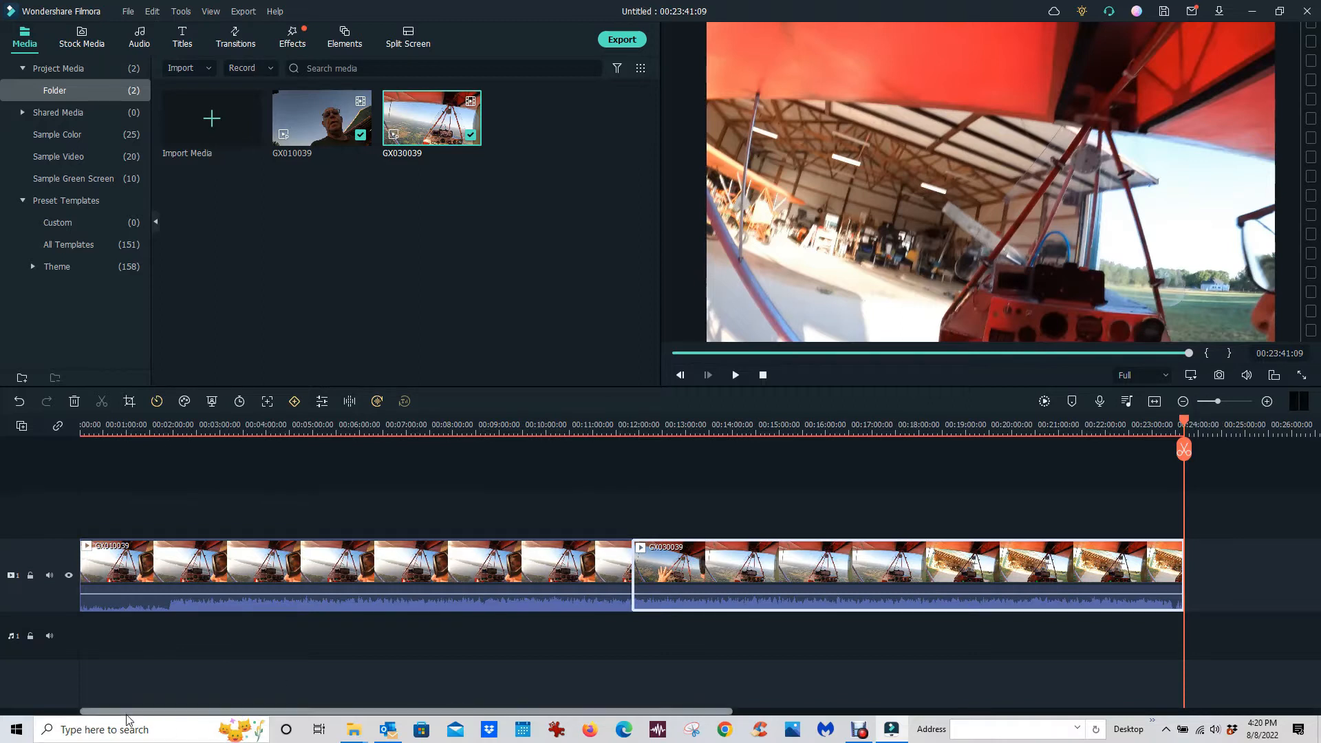
pyautogui.moveTo(1180, 419); pyautogui.dragTo(448, 473)
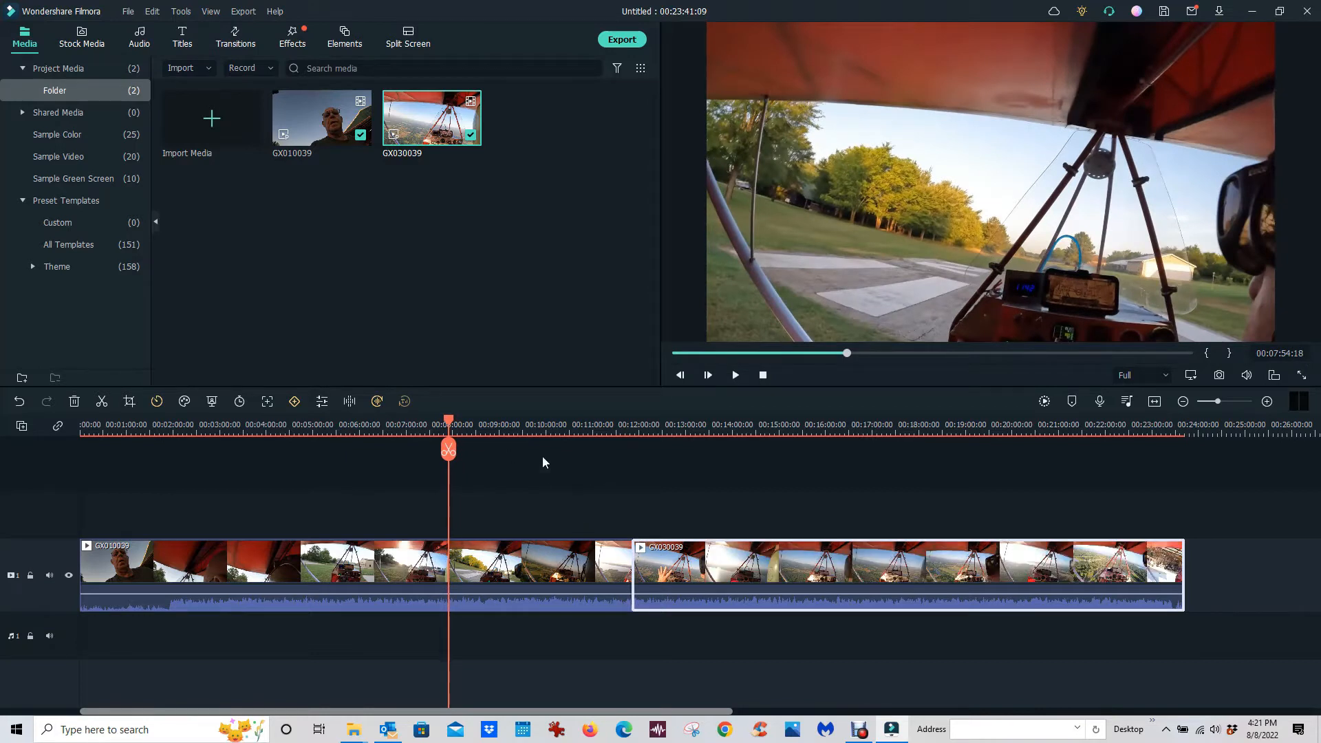
pyautogui.click(448, 451)
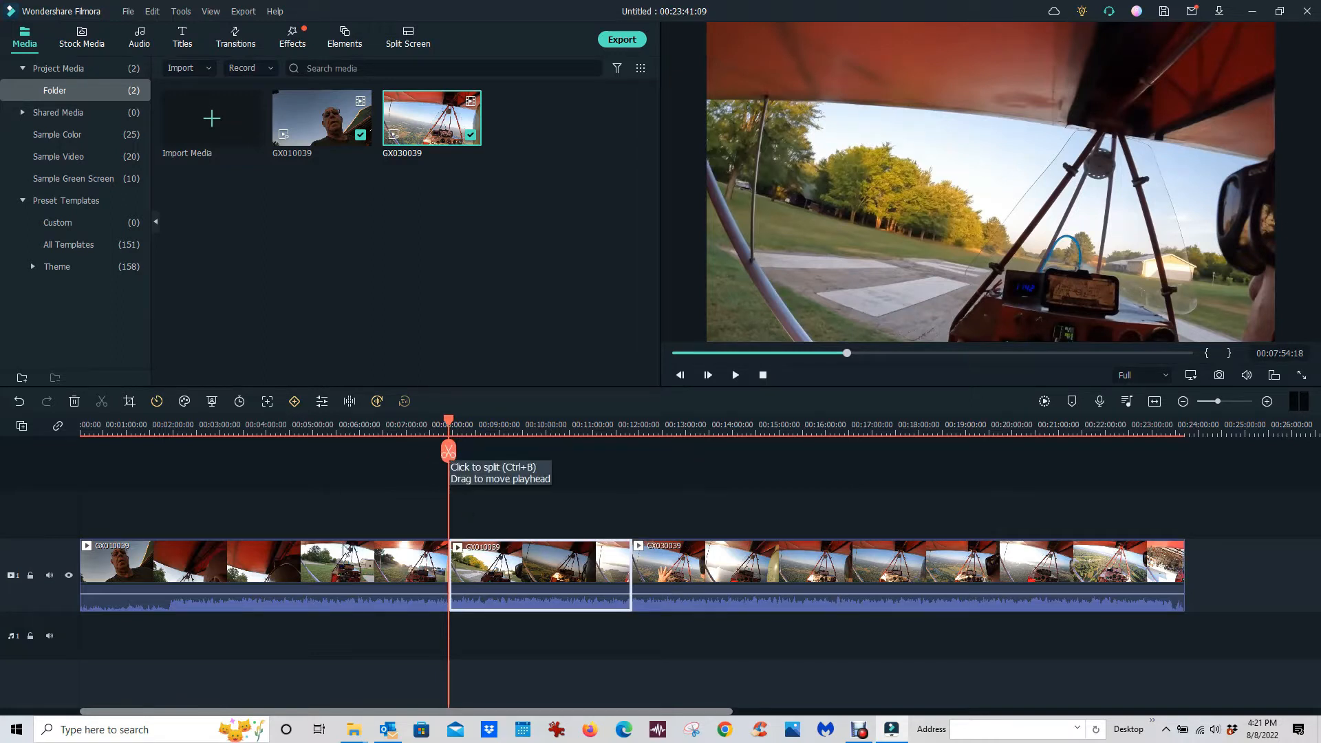
pyautogui.click(344, 554)
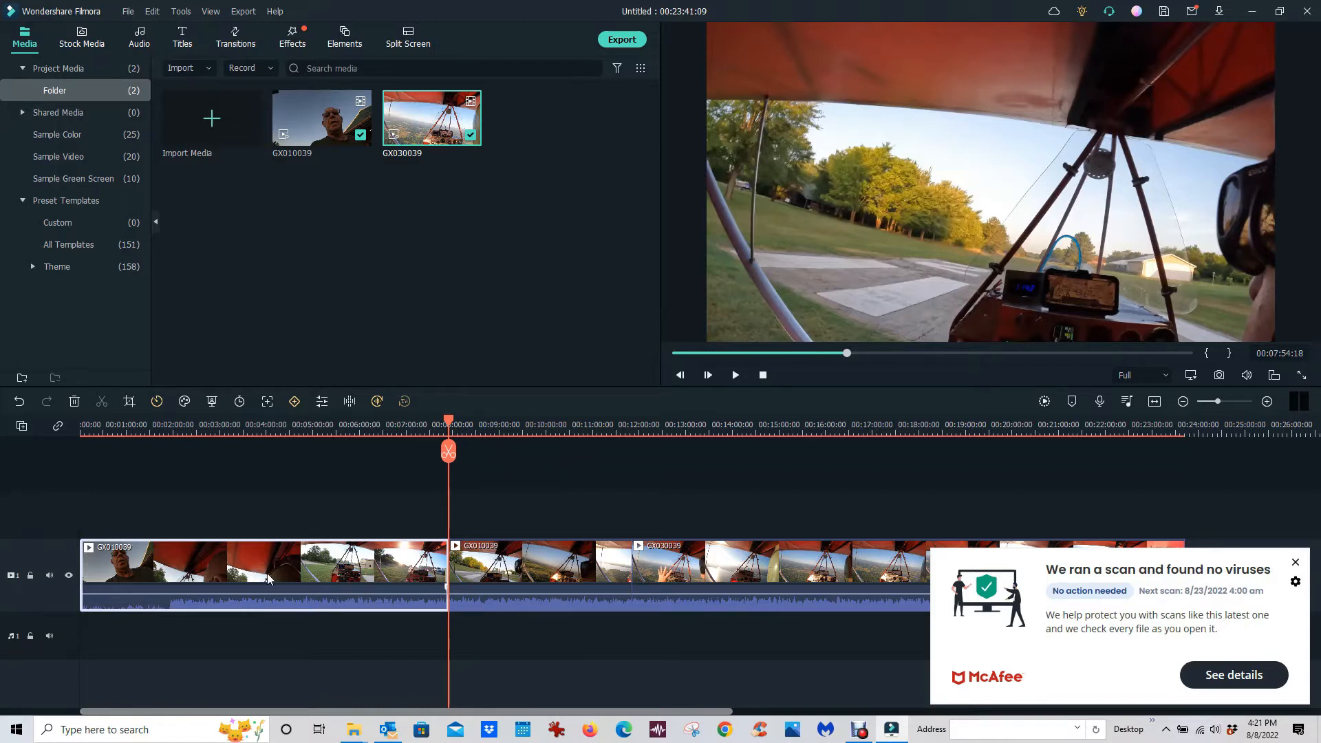
pyautogui.press('Delete')
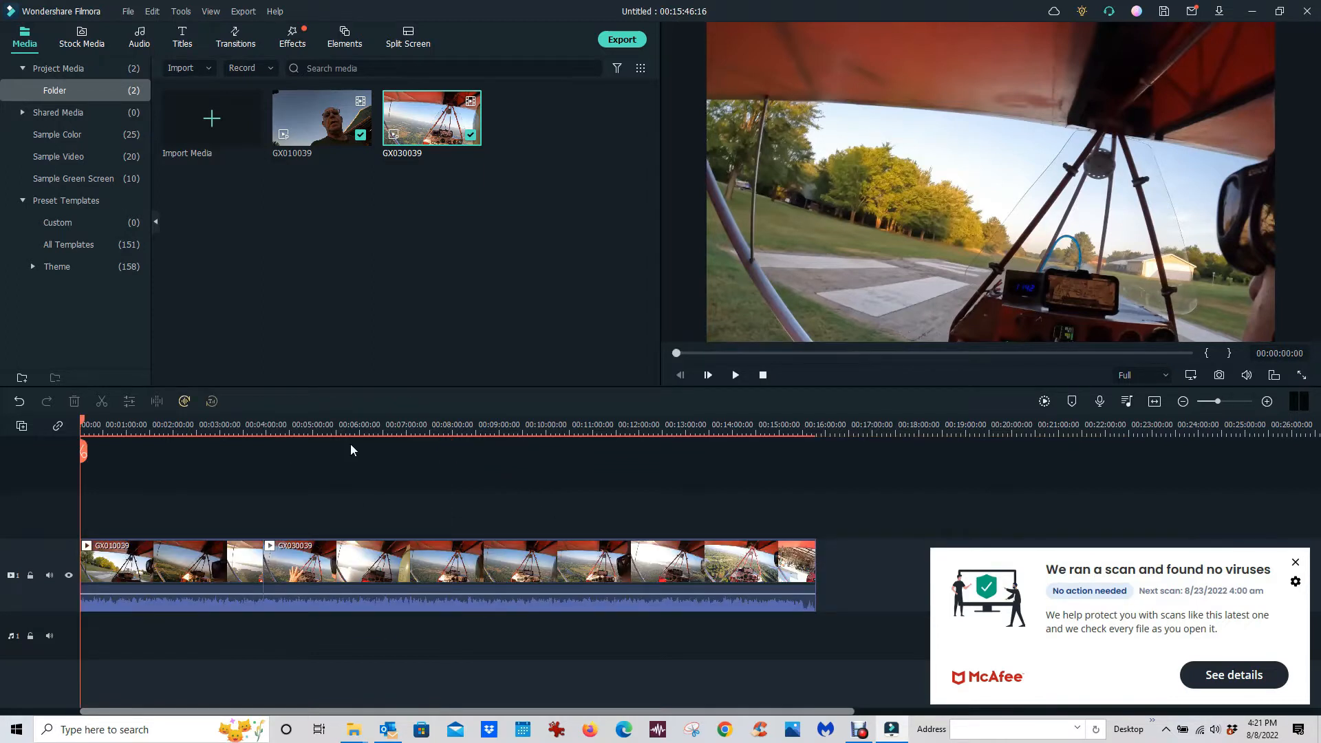
pyautogui.click(1295, 562)
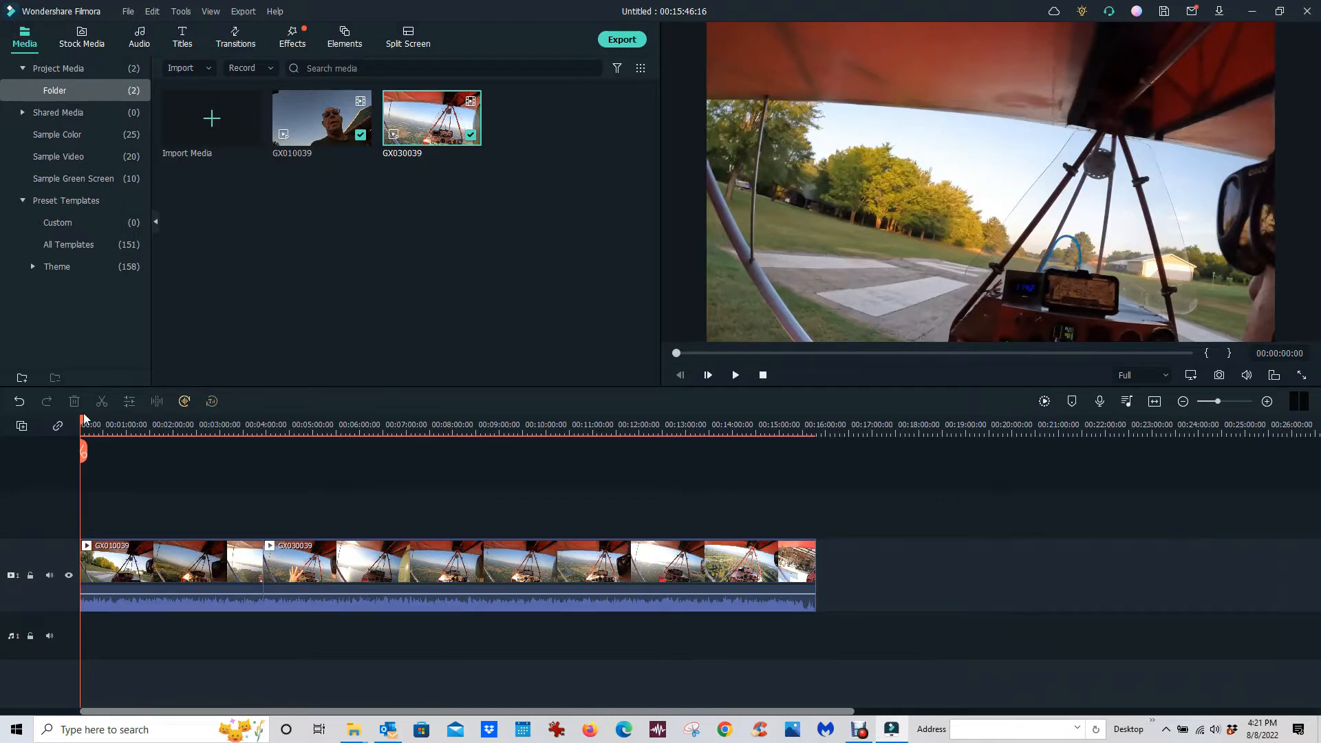
# - Split the remaining GX010039 clip at about 00:00:45 and delete the part after the cut
pyautogui.moveTo(82, 421); pyautogui.dragTo(115, 423)
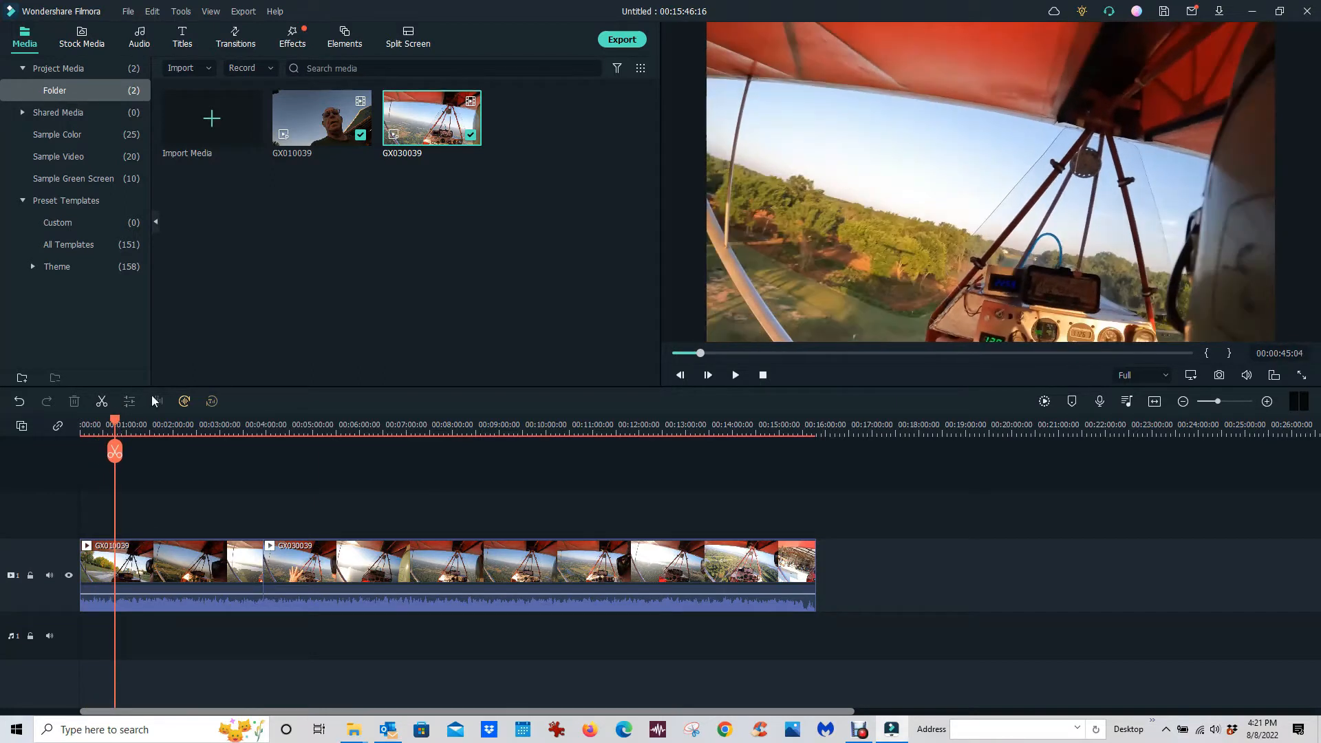
pyautogui.click(174, 576)
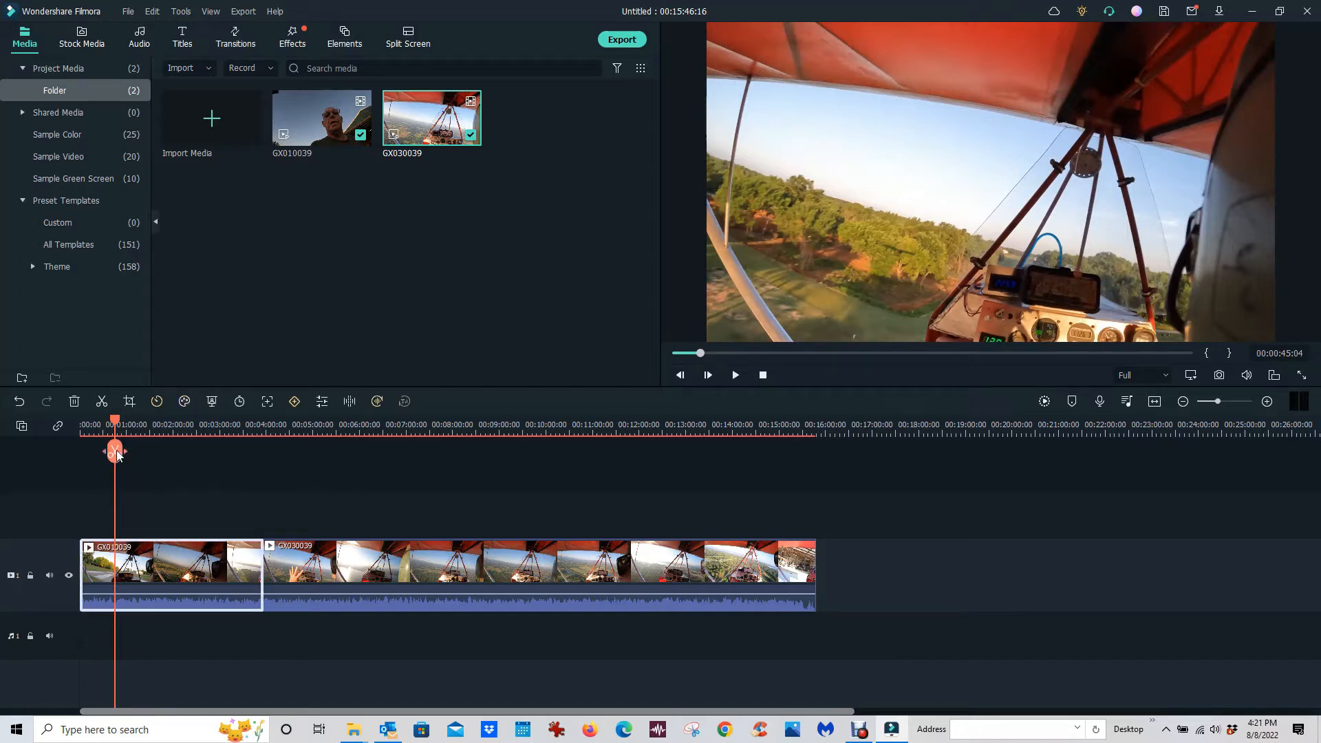
pyautogui.click(116, 451)
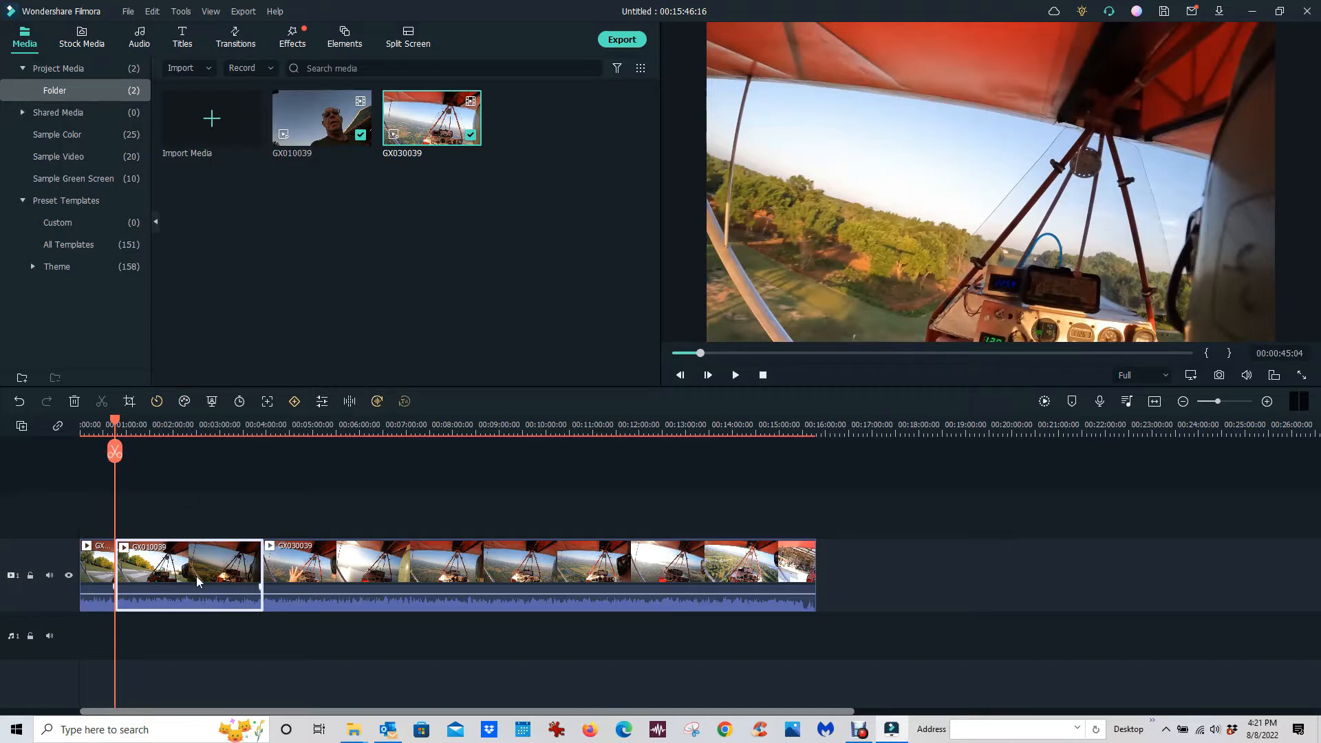
pyautogui.press('Delete')
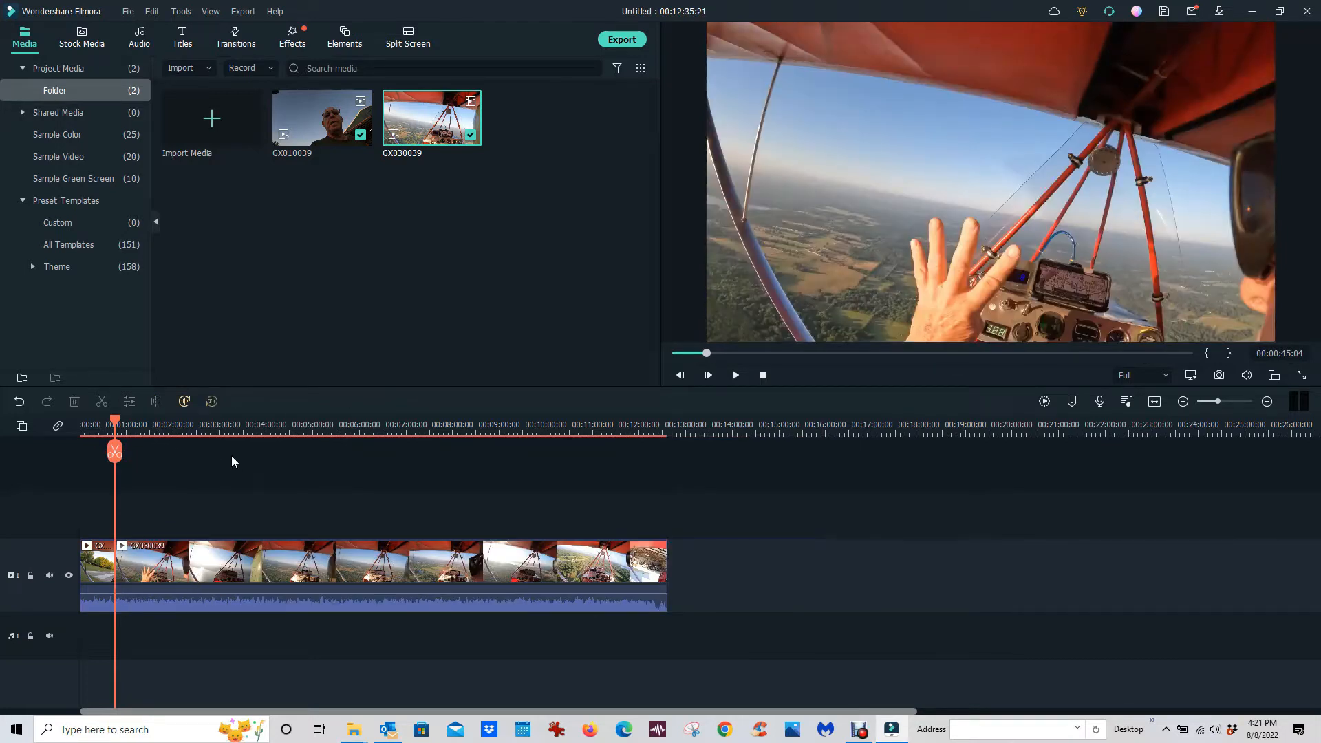
# - Split the GX030039 clip at about 00:10:32 on the timeline and delete its part before the cut
pyautogui.moveTo(114, 421); pyautogui.dragTo(566, 579)
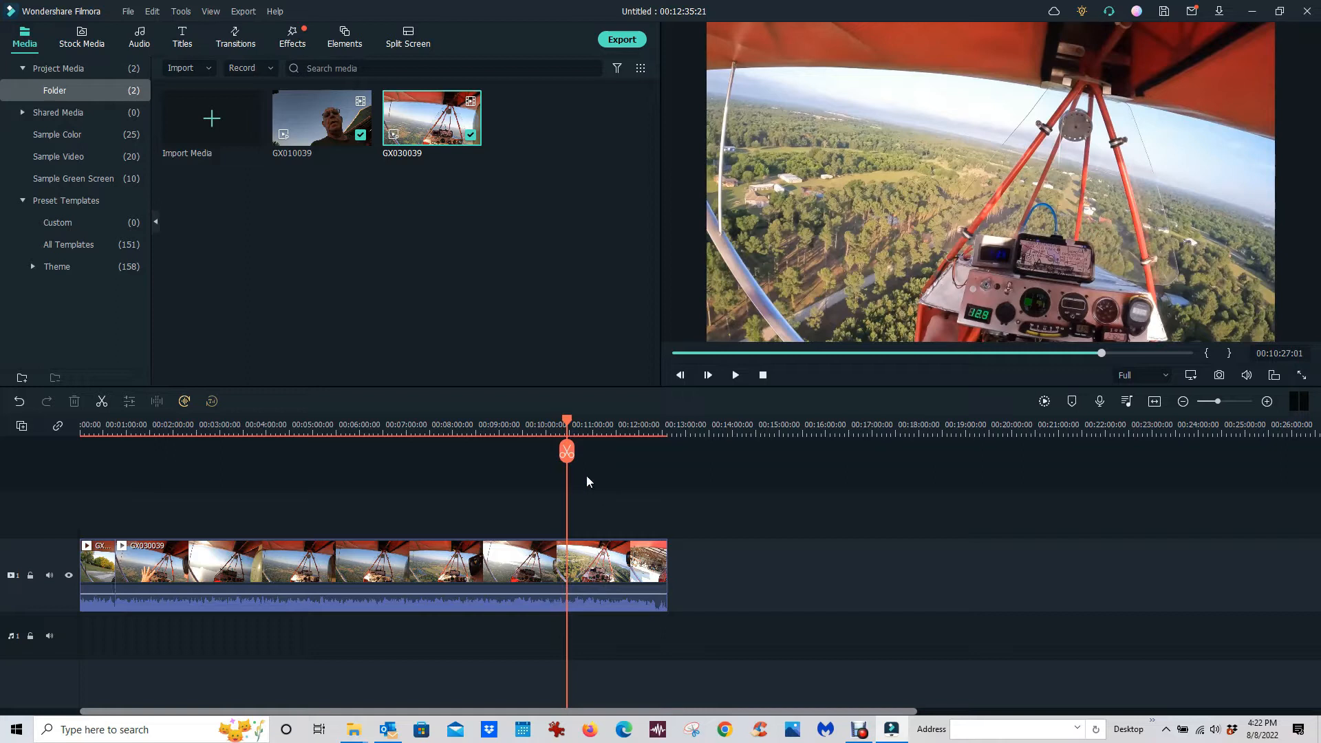
pyautogui.click(600, 580)
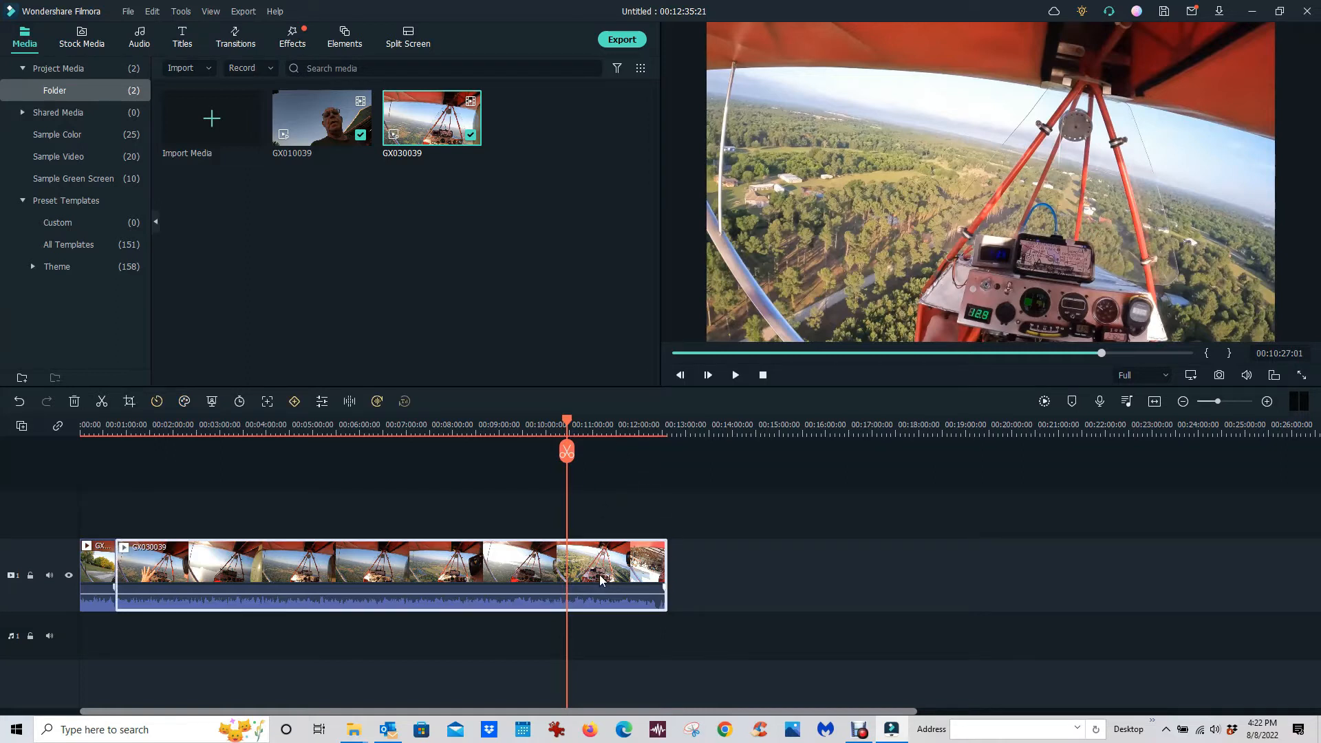
pyautogui.moveTo(567, 453); pyautogui.dragTo(565, 454)
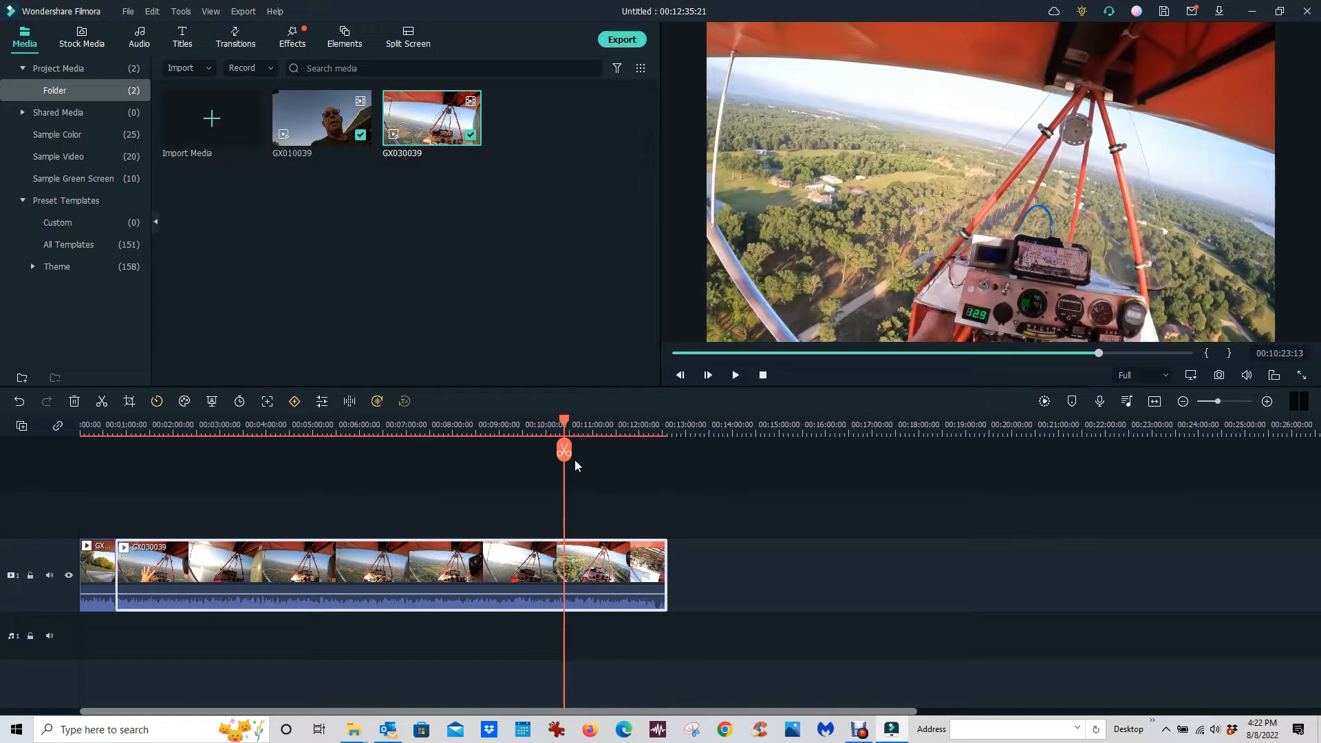
pyautogui.click(570, 423)
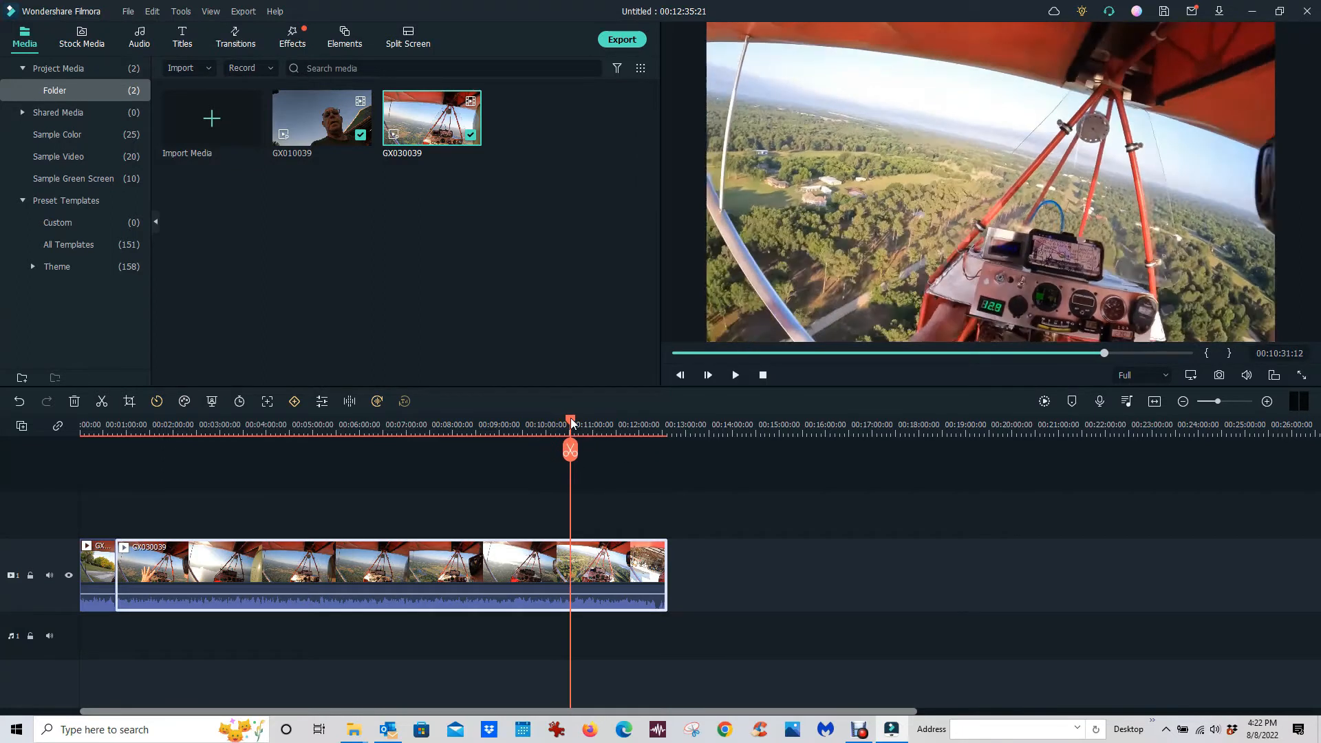
pyautogui.moveTo(572, 423); pyautogui.dragTo(573, 423)
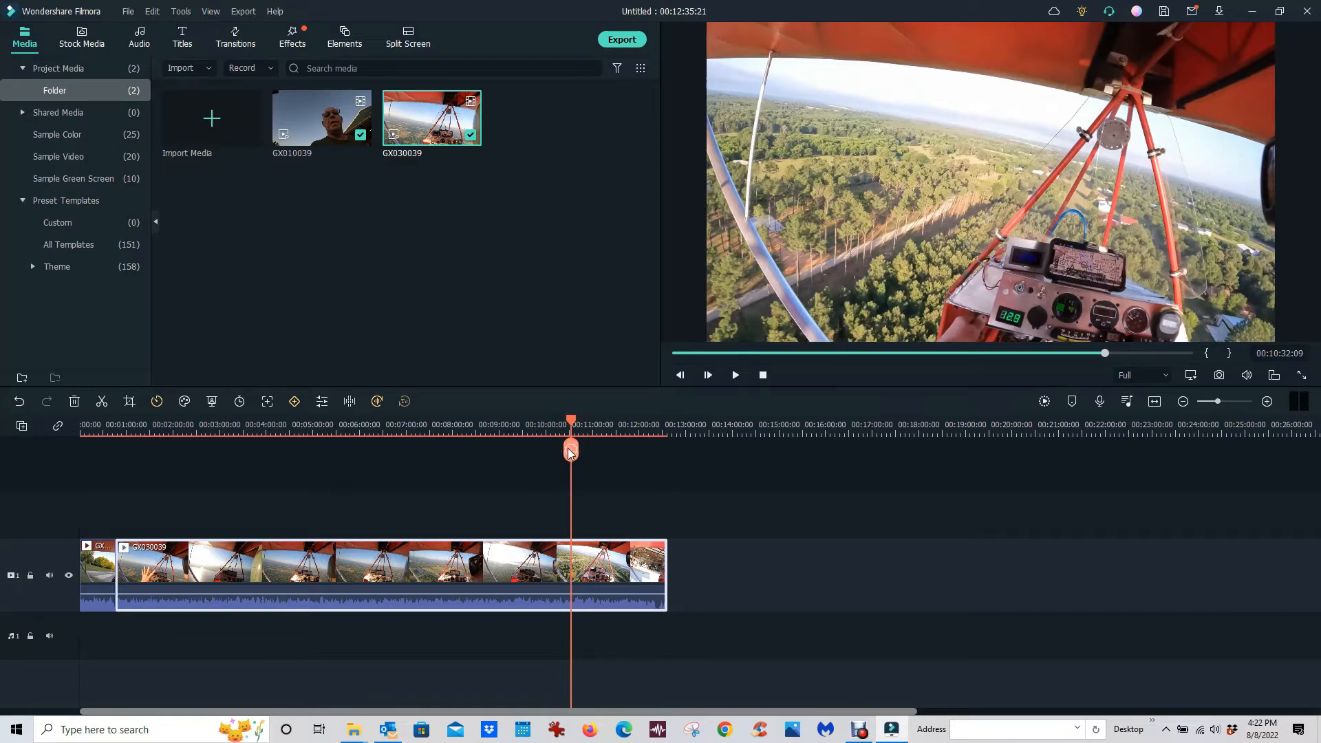
pyautogui.click(570, 451)
pyautogui.click(389, 588)
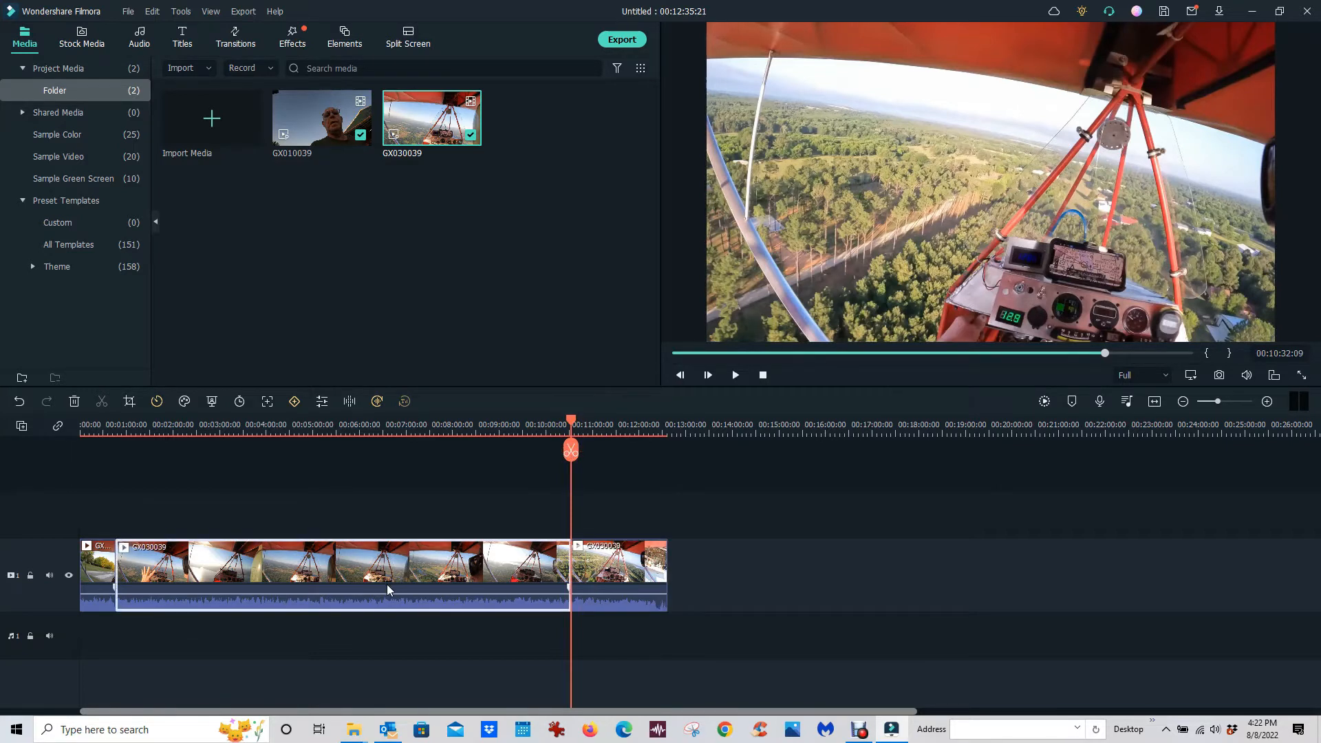
pyautogui.press('Delete')
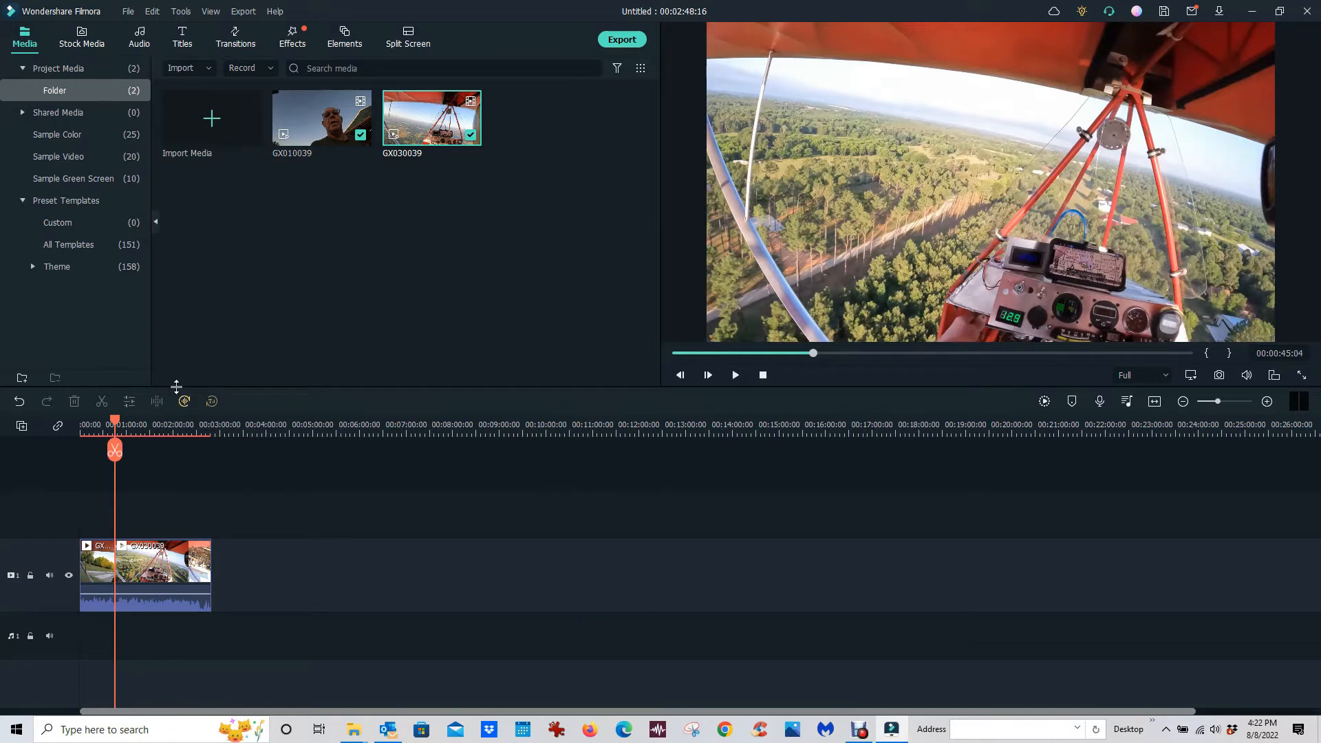
# - Split the remaining GX030039 clip at about 00:01:12 on the timeline and delete the part after the cut
pyautogui.moveTo(116, 422); pyautogui.dragTo(125, 423)
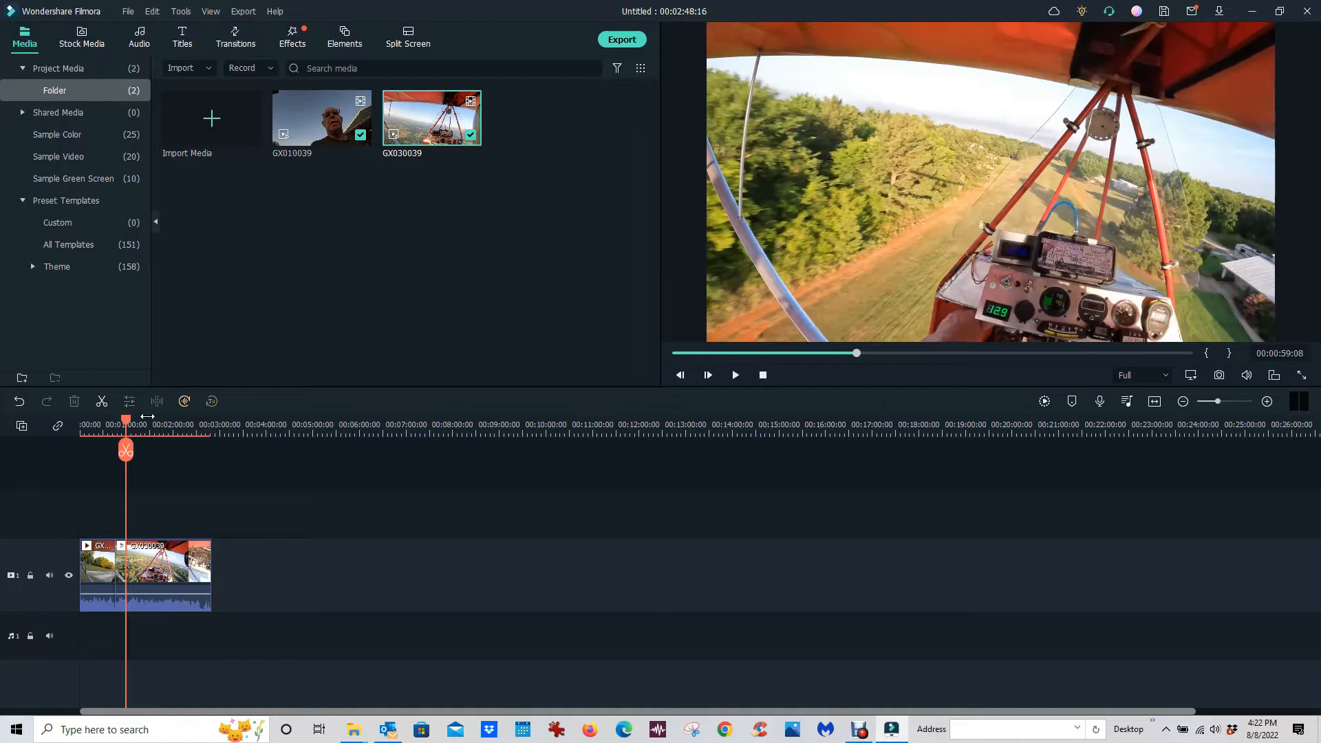
pyautogui.click(126, 421)
pyautogui.moveTo(127, 424); pyautogui.dragTo(136, 422)
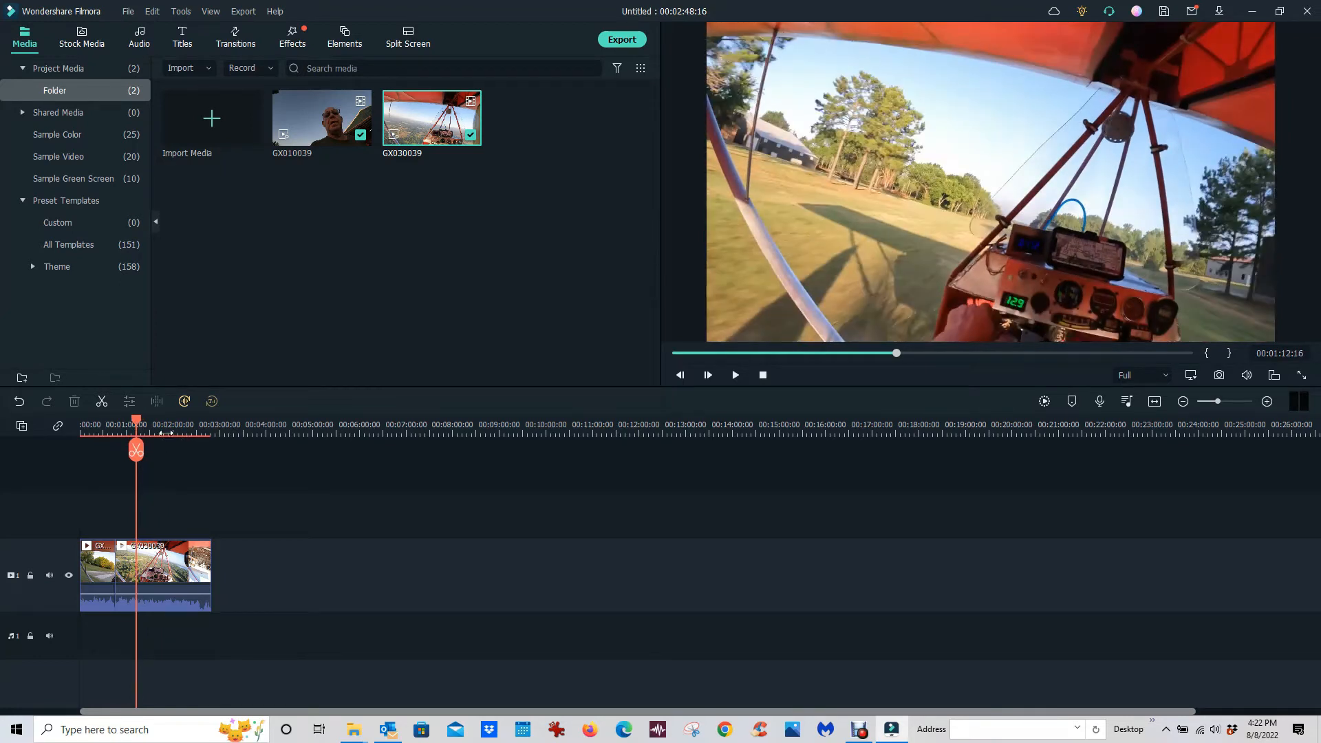
pyautogui.click(176, 566)
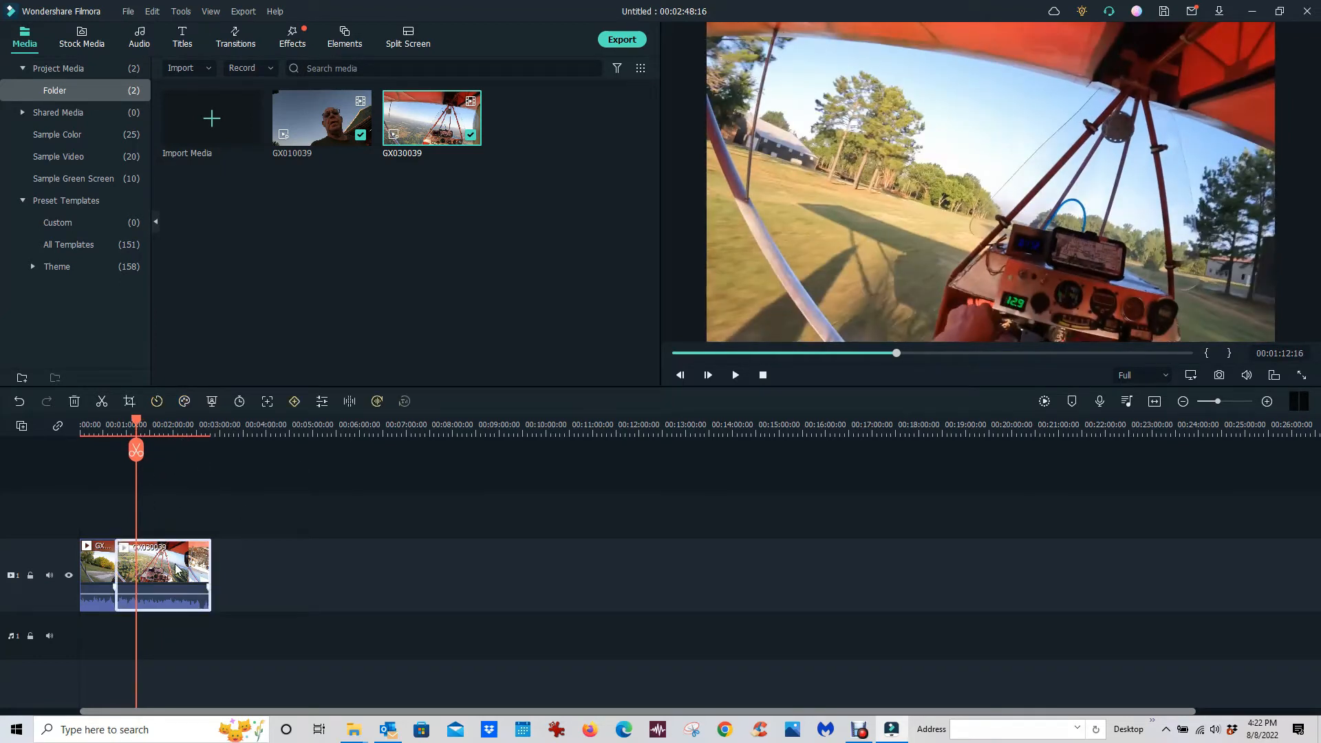
pyautogui.click(136, 451)
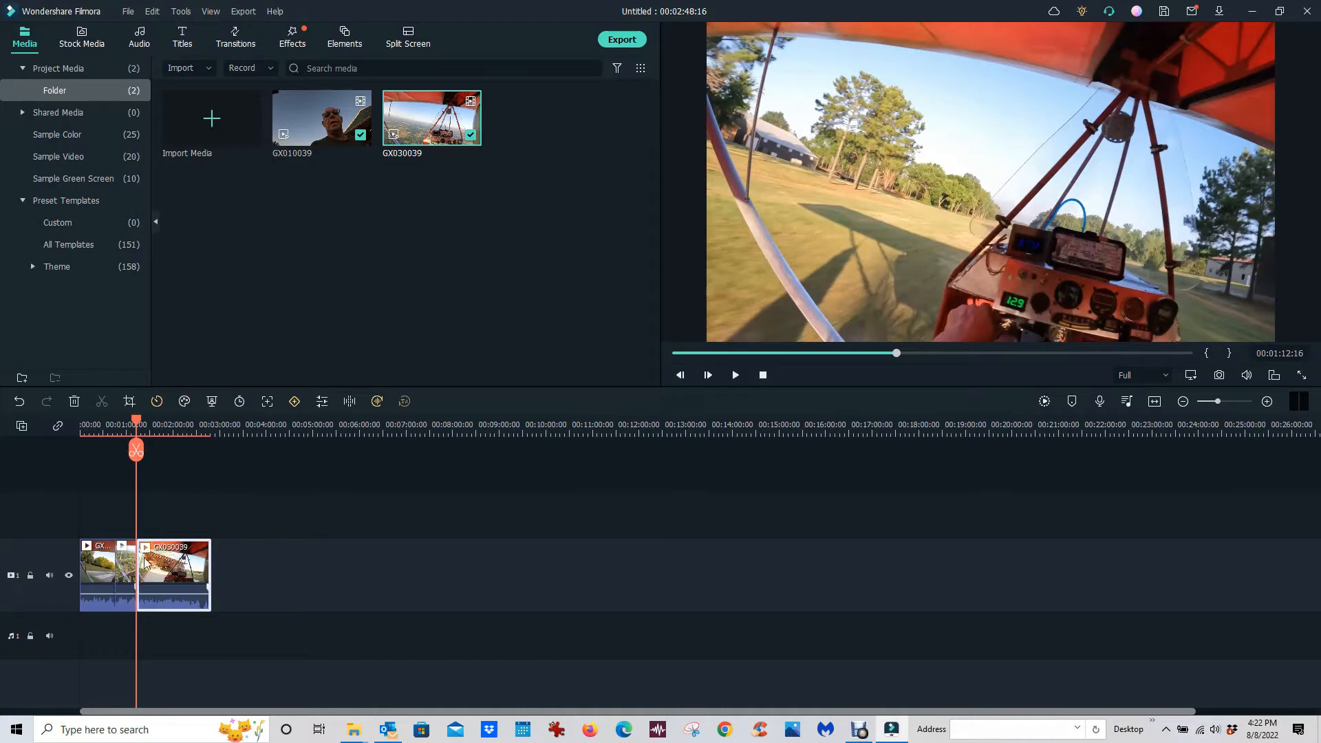
pyautogui.press('Delete')
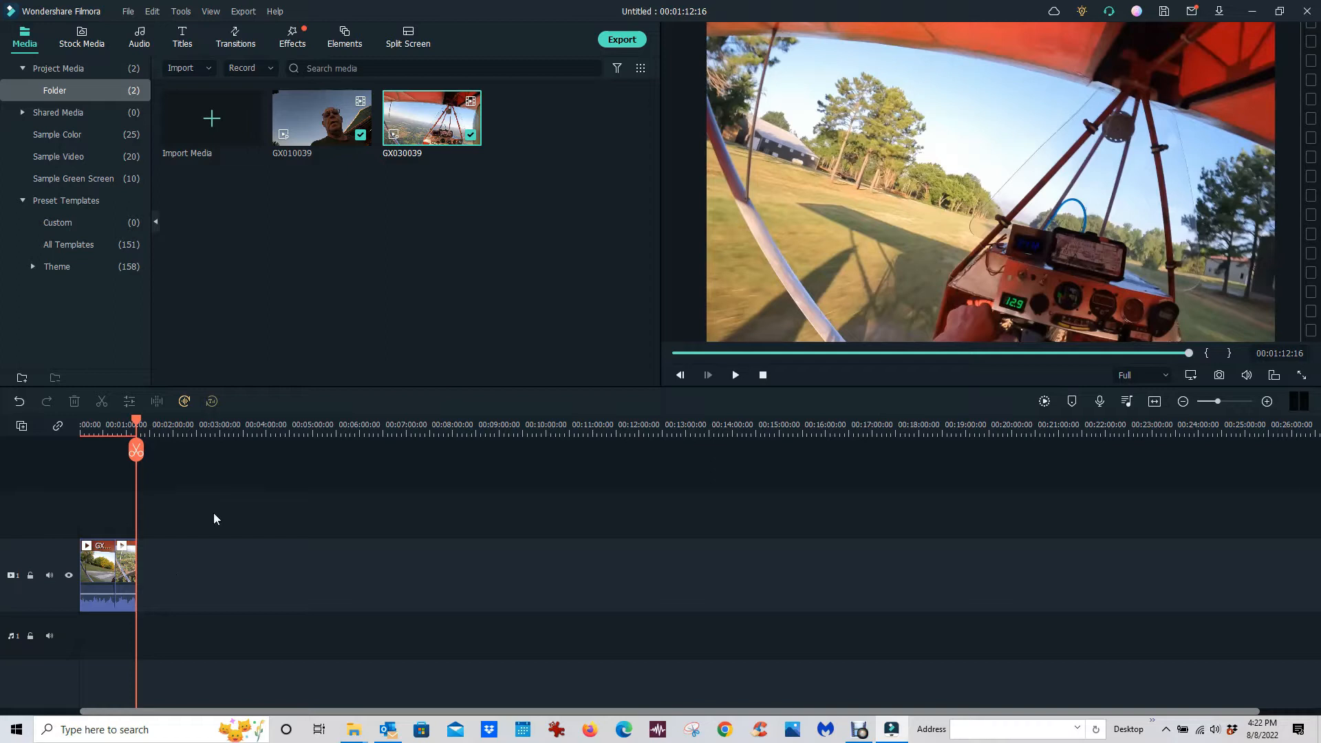
pyautogui.click(153, 12)
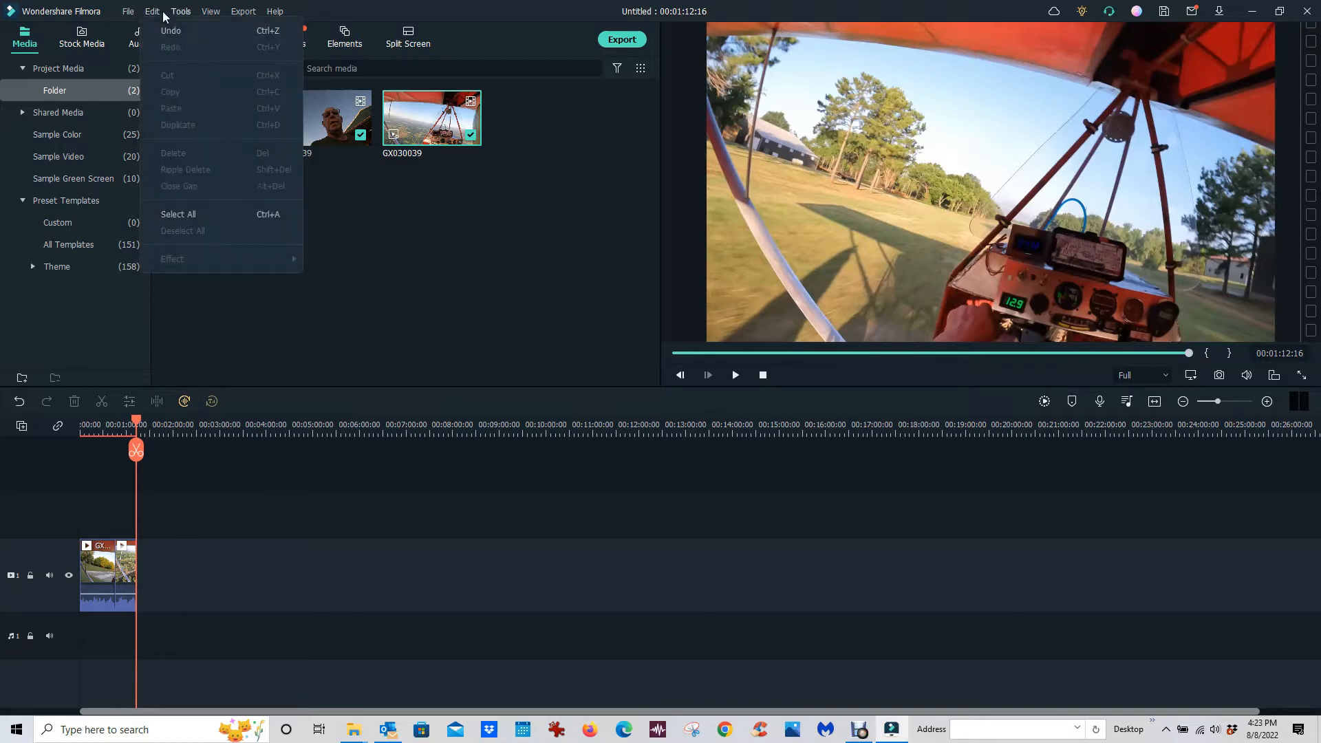
pyautogui.click(128, 11)
pyautogui.click(400, 224)
pyautogui.click(400, 224)
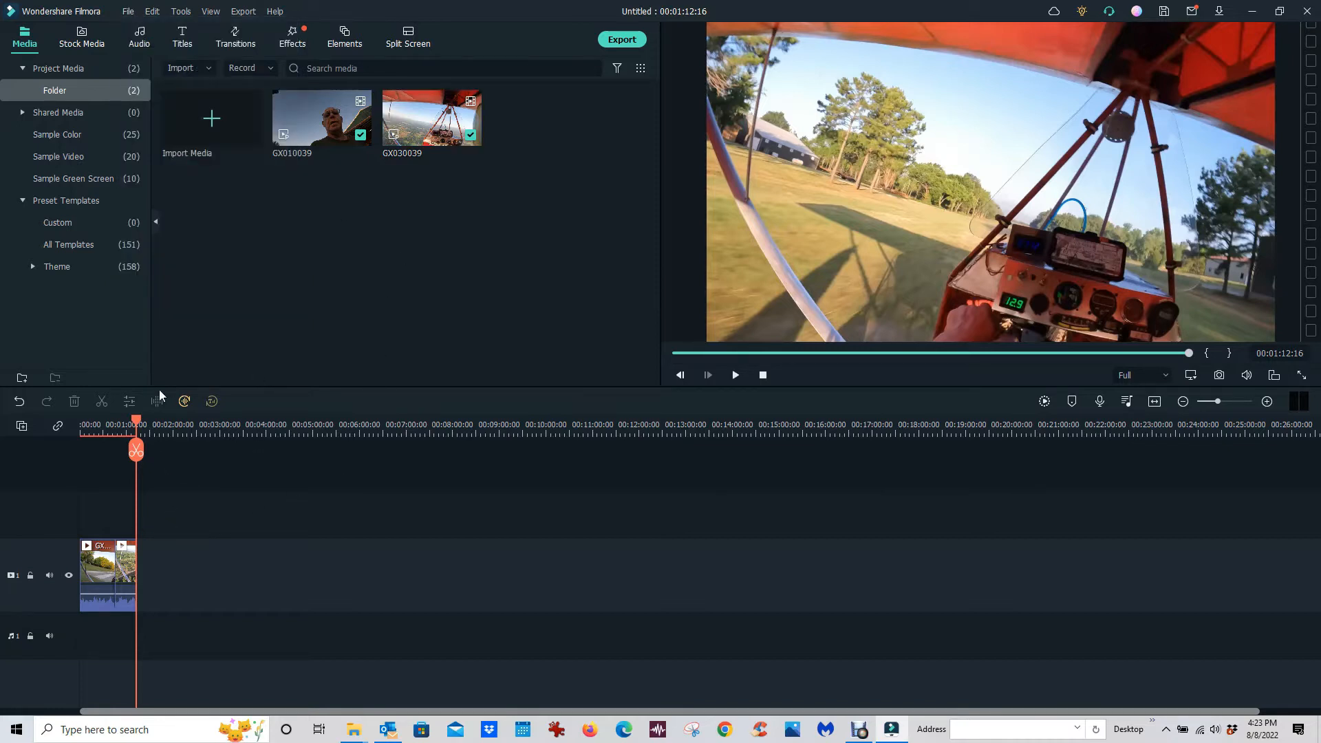
# - Split the GX010039 clip at about 00:00:10 on the timeline and delete the part before the cut
pyautogui.moveTo(138, 421); pyautogui.dragTo(81, 421)
pyautogui.click(736, 377)
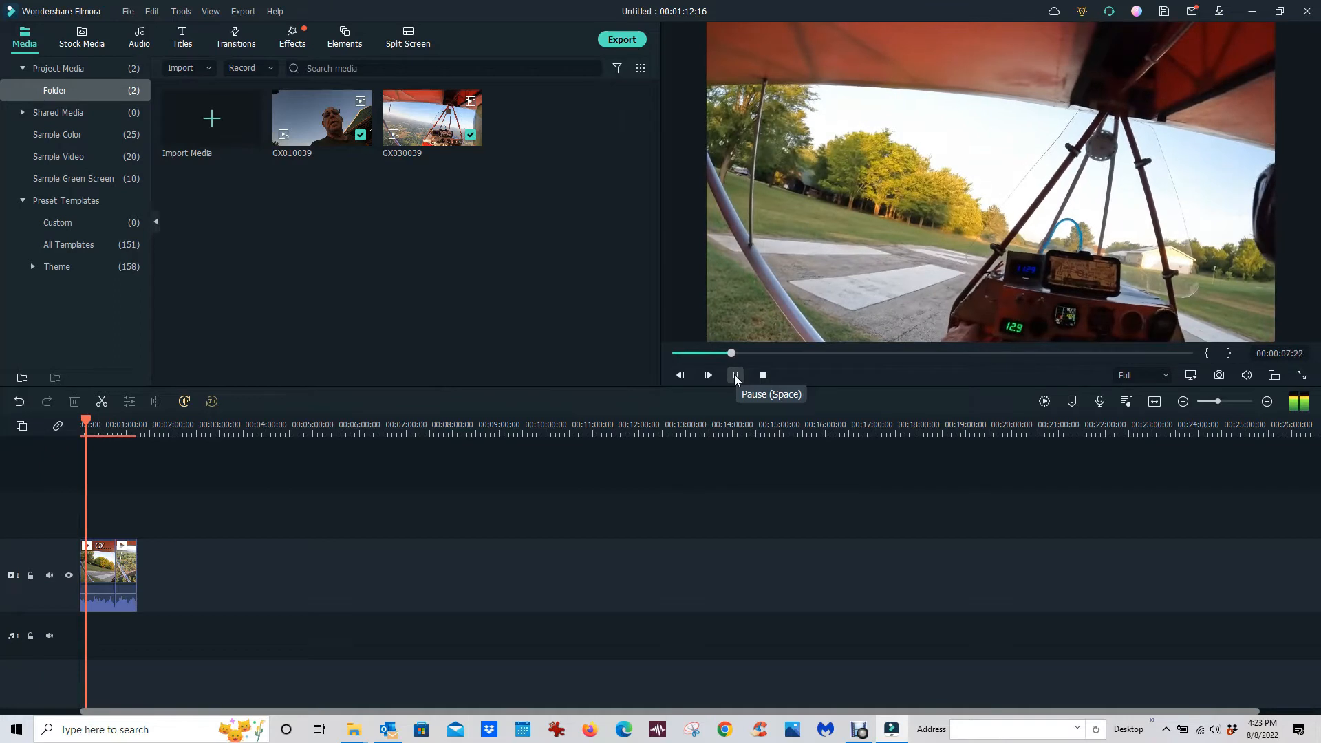
pyautogui.click(733, 374)
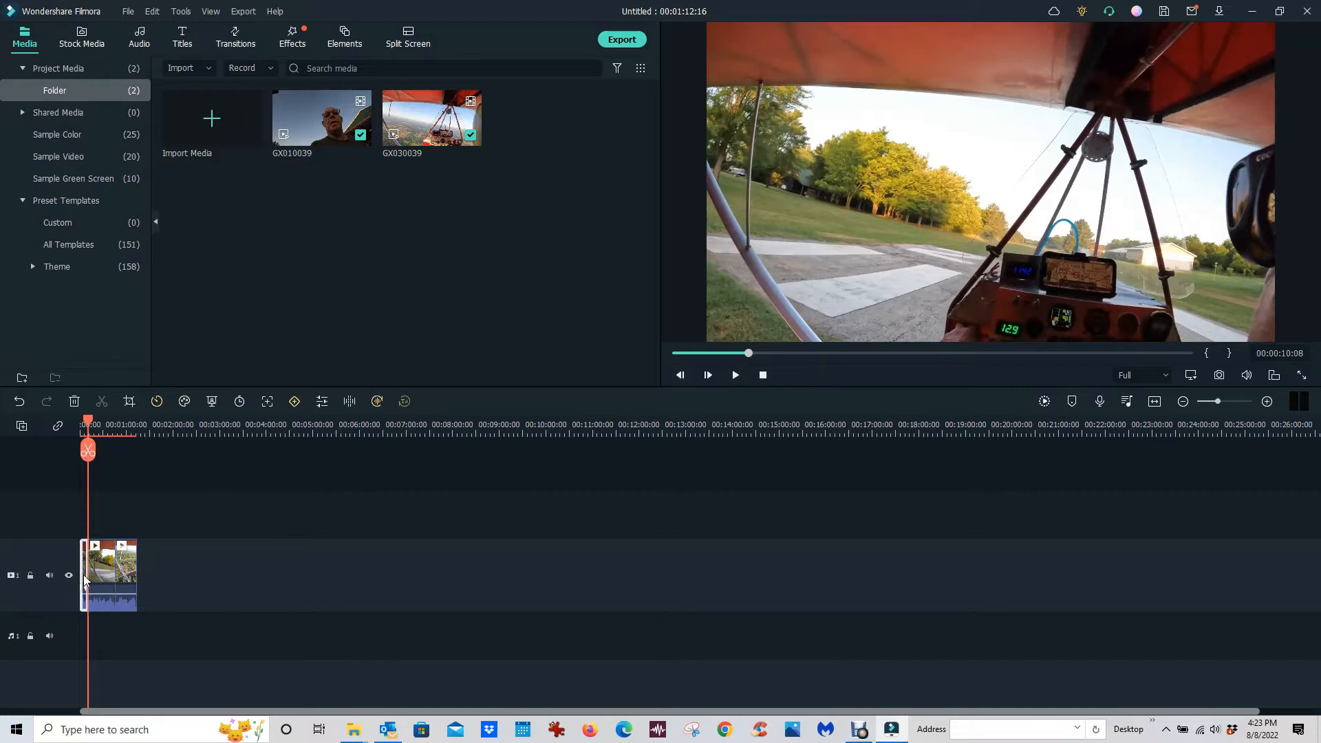
pyautogui.press('Delete')
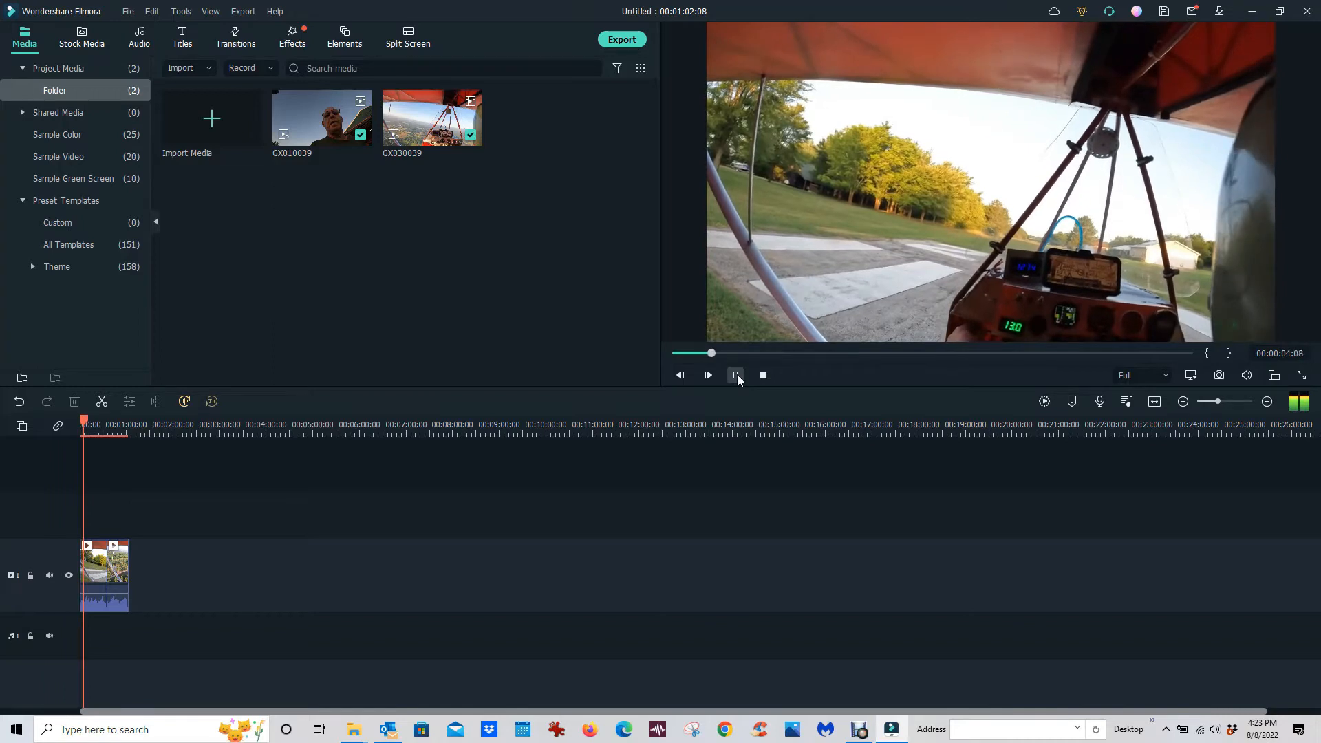
# - Split the shortened GX010039 clip at about 00:00:07:20 and delete the part before the cut
pyautogui.click(736, 375)
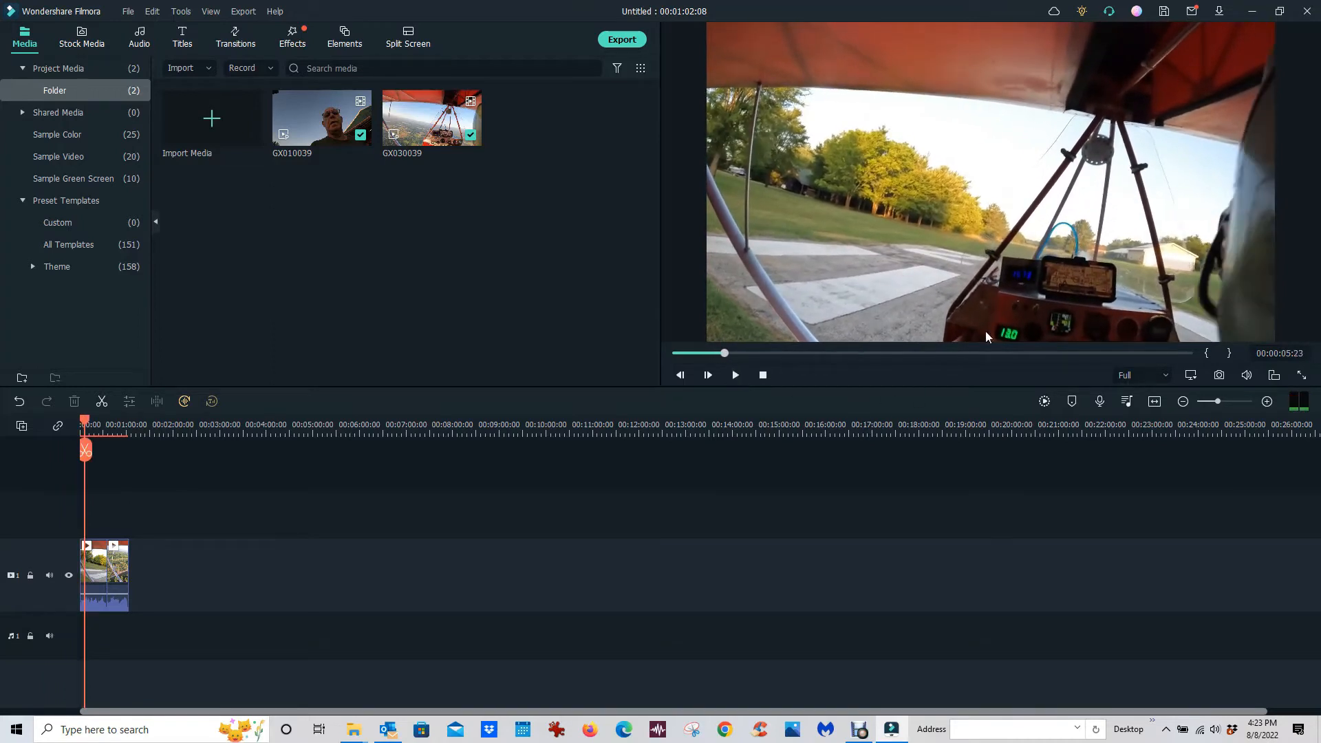
pyautogui.click(1267, 402)
pyautogui.click(1267, 402)
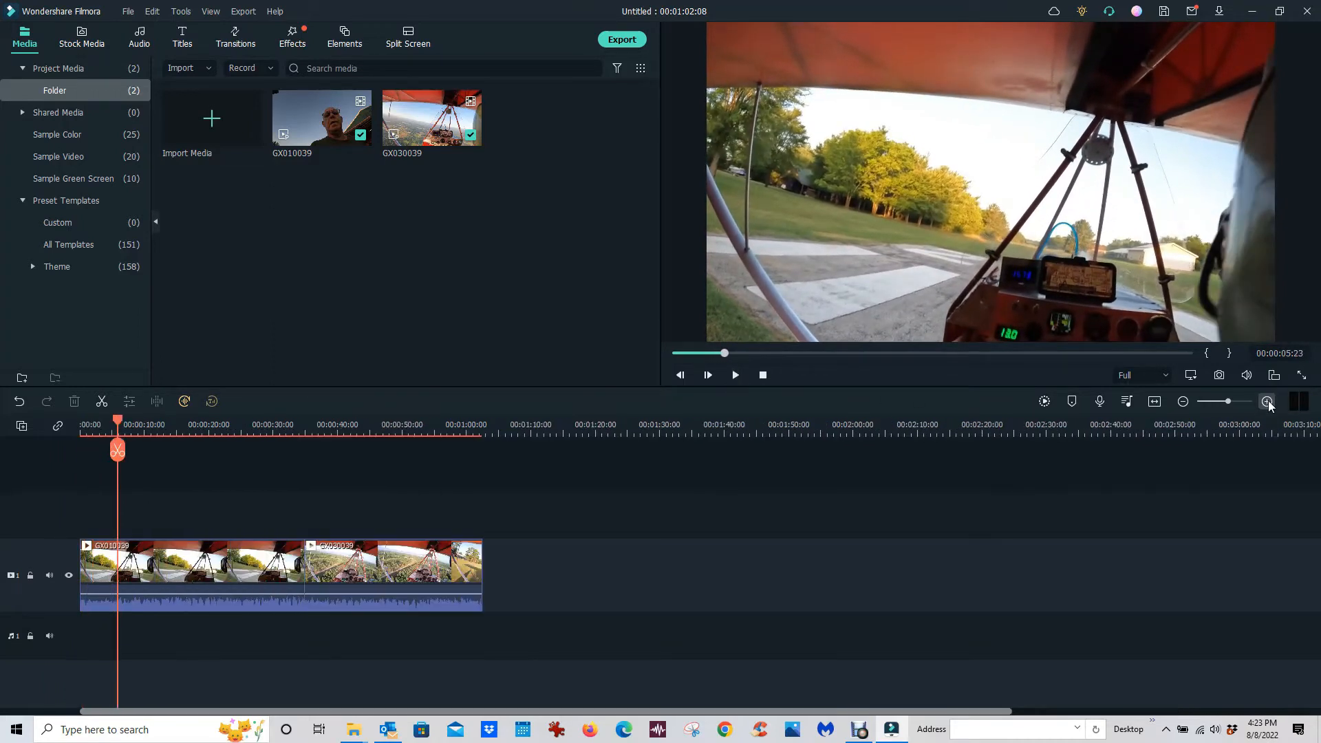
pyautogui.click(1267, 401)
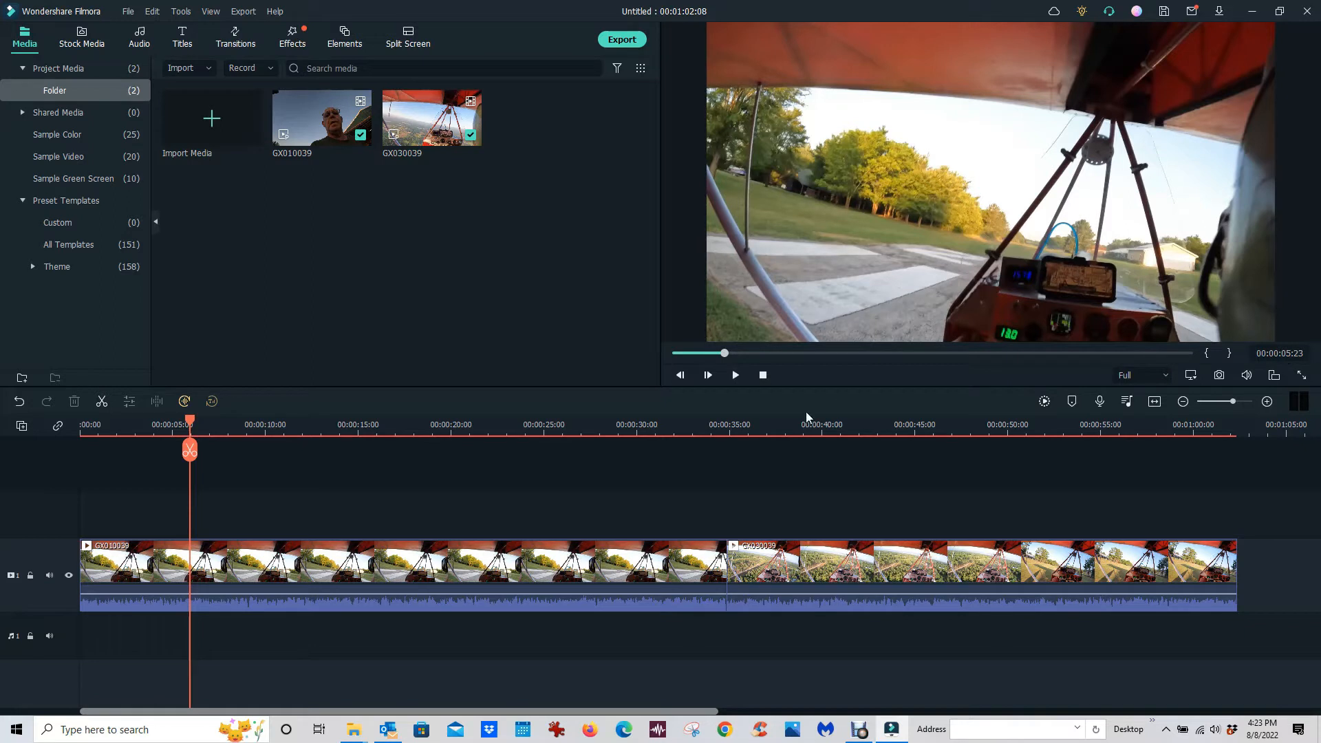
pyautogui.click(734, 375)
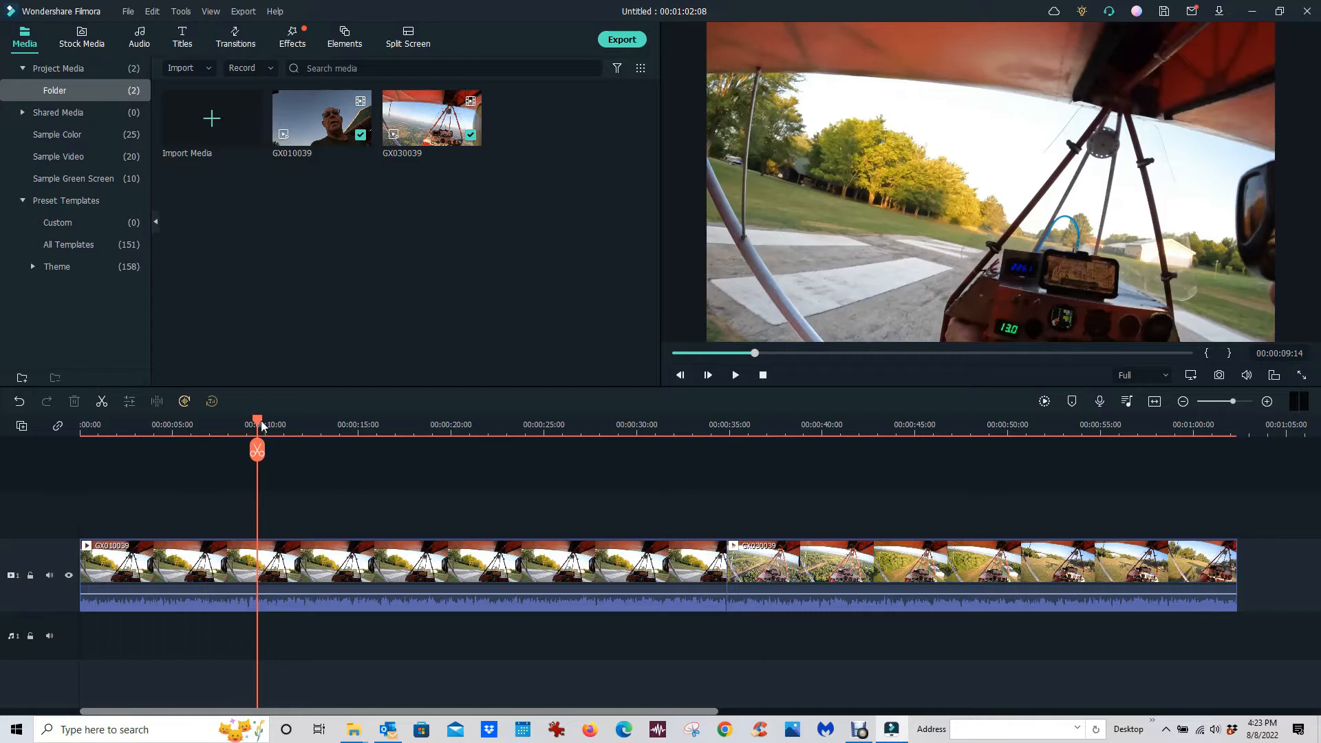
pyautogui.moveTo(259, 423); pyautogui.dragTo(226, 425)
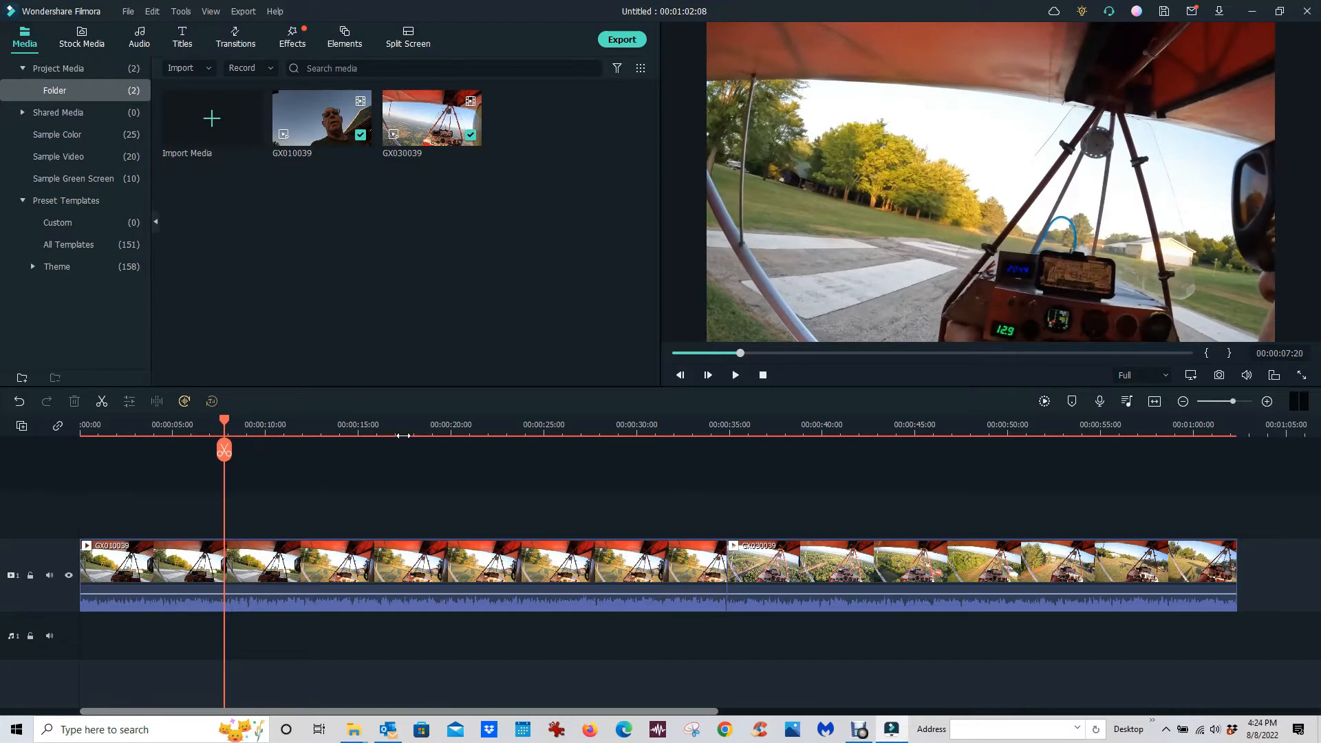
pyautogui.click(267, 581)
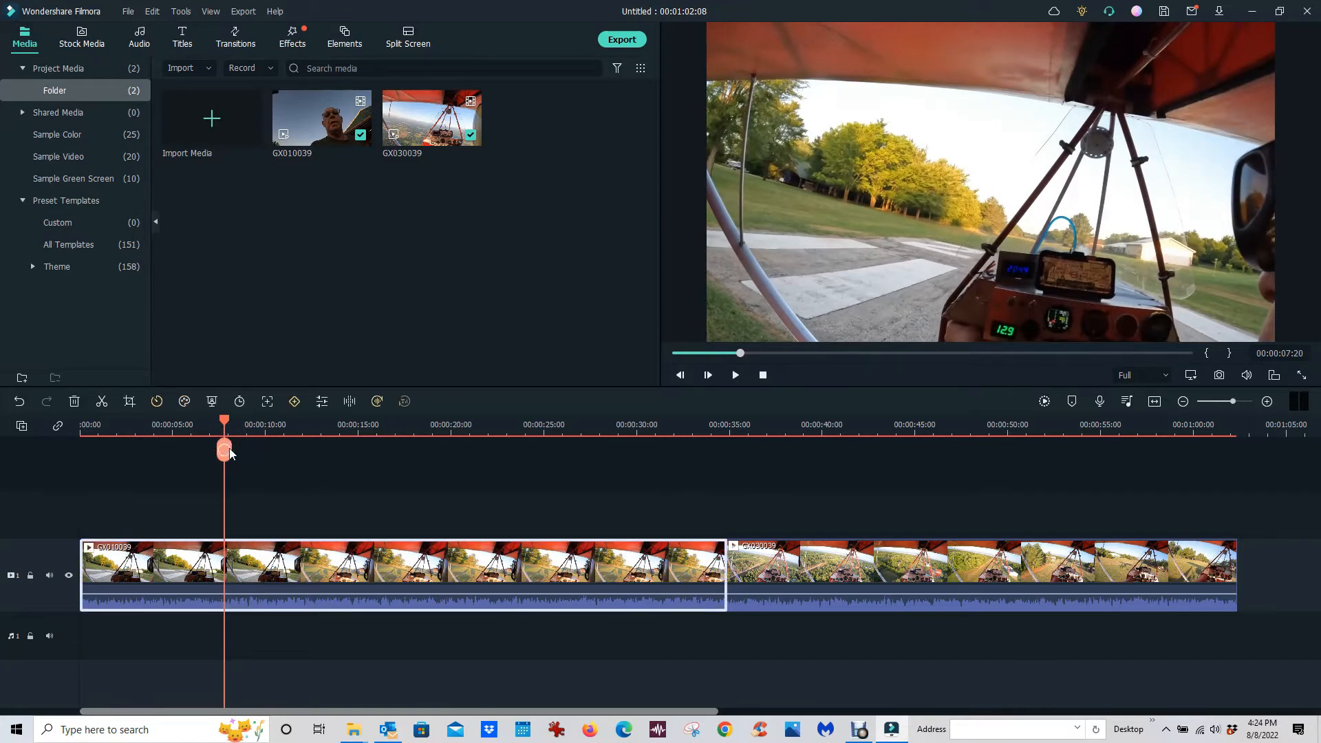
pyautogui.click(227, 450)
pyautogui.press('Delete')
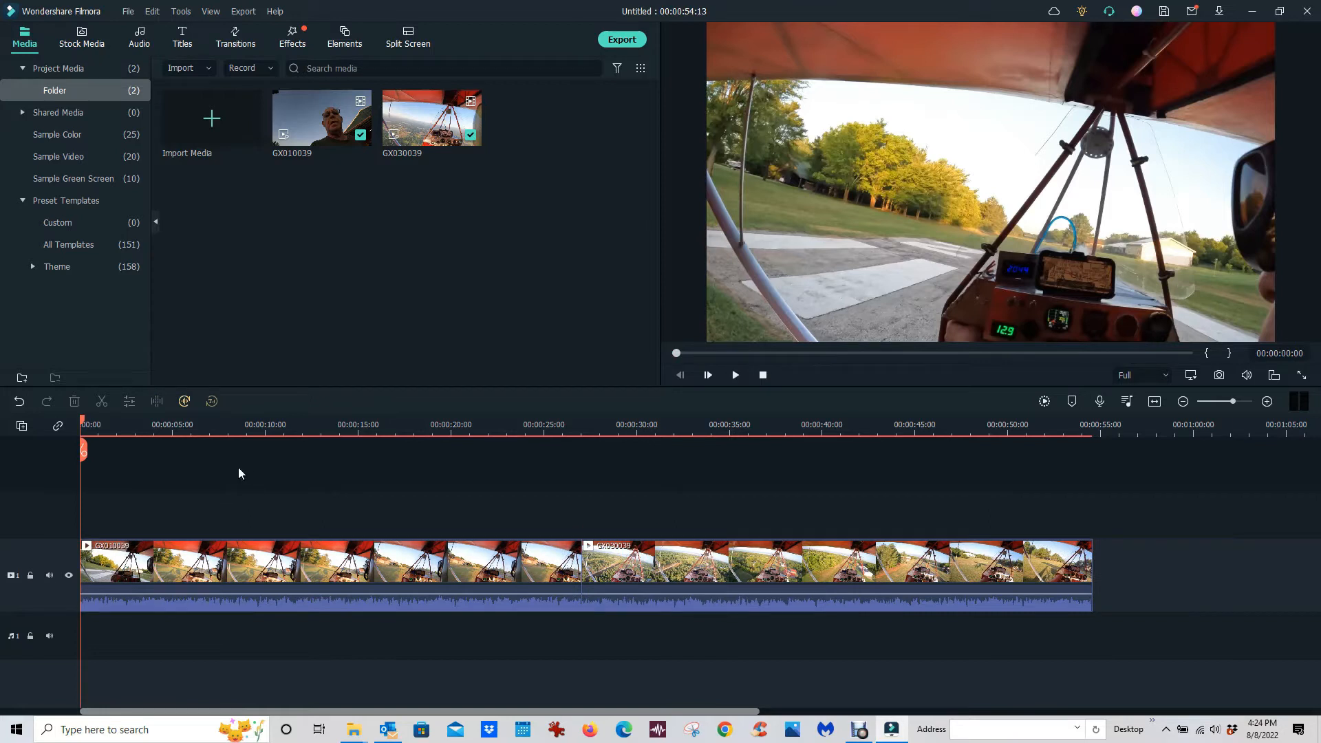
# - Play back the trimmed timeline to review the takeoff, the change between the two clips and the landing up to the end
pyautogui.click(736, 376)
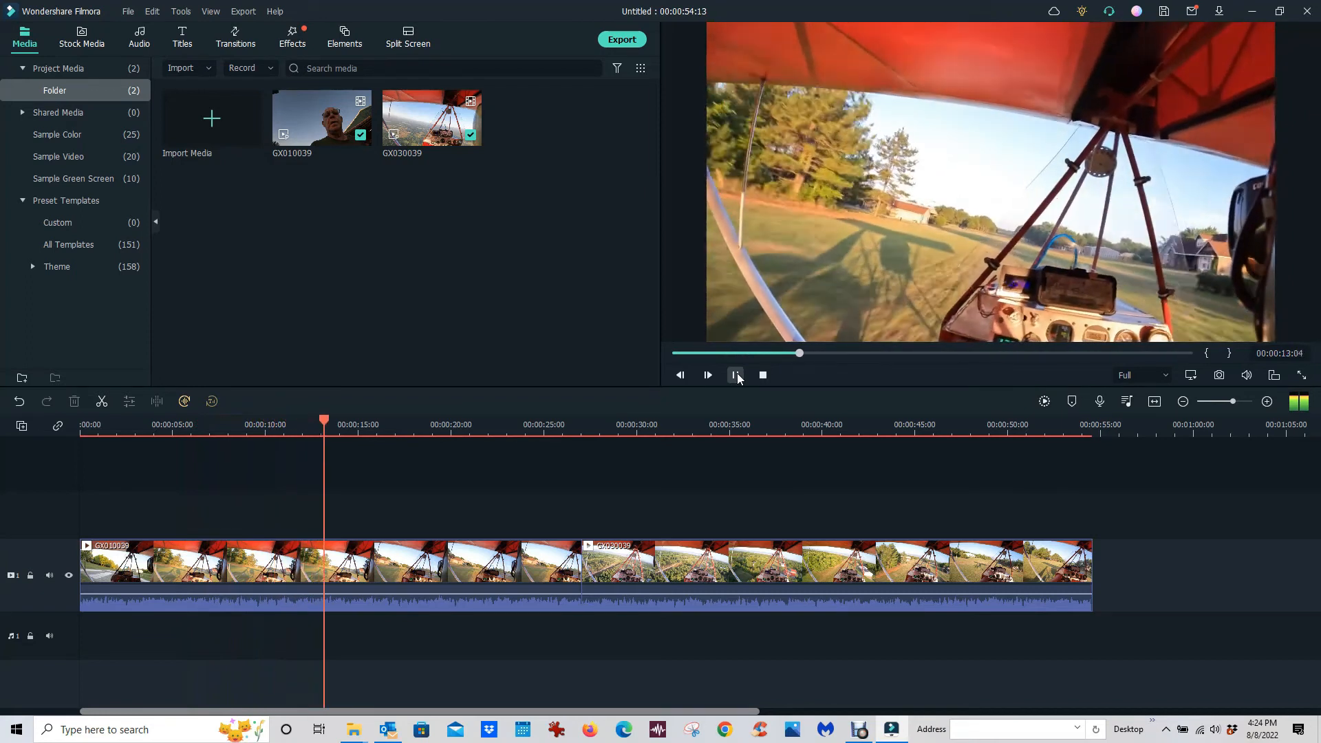
pyautogui.press('space')
pyautogui.moveTo(336, 421); pyautogui.dragTo(513, 422)
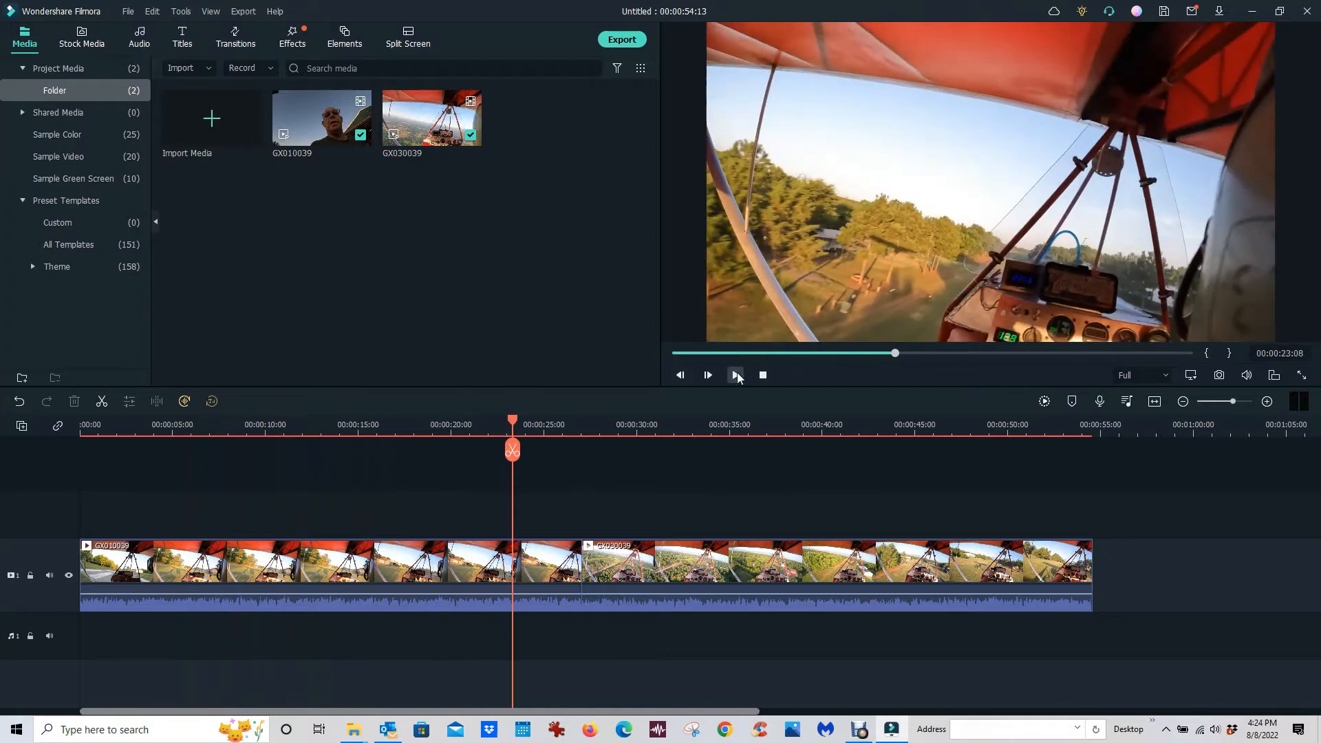
pyautogui.click(736, 375)
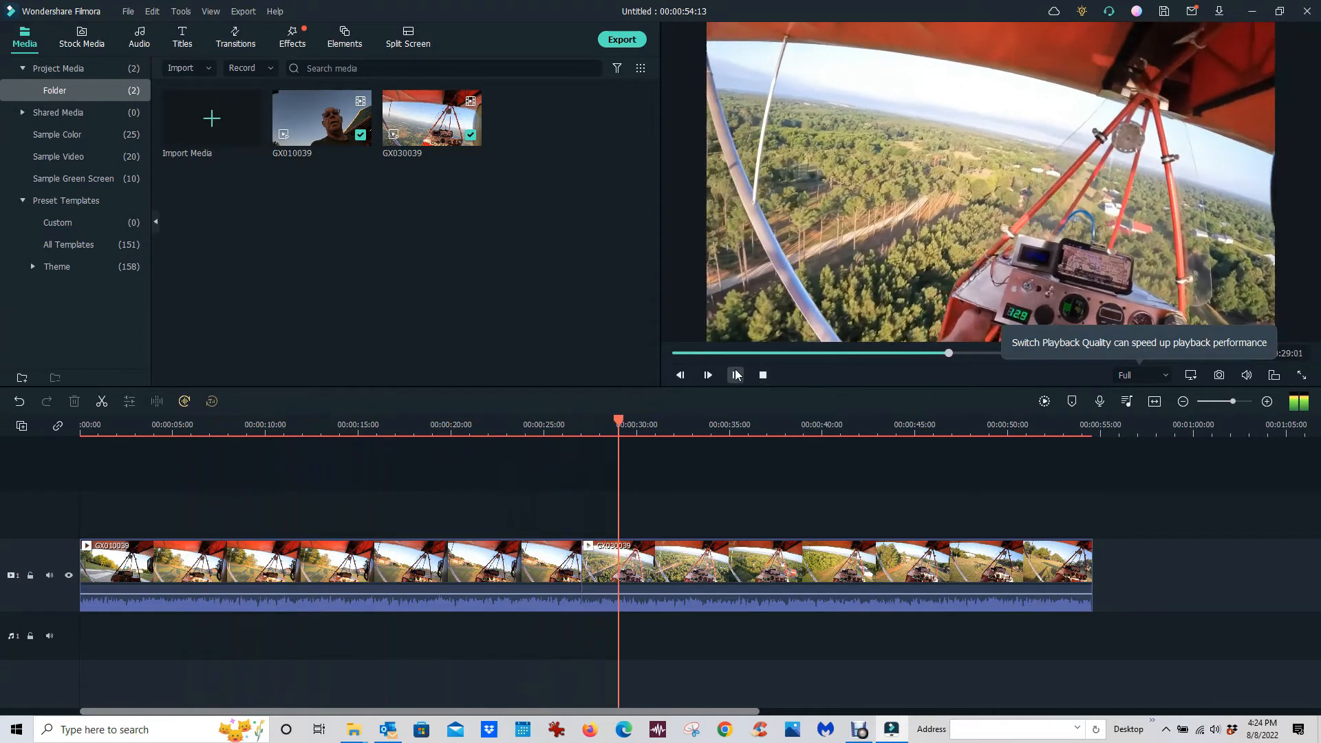
pyautogui.click(736, 375)
pyautogui.moveTo(605, 425); pyautogui.dragTo(557, 425)
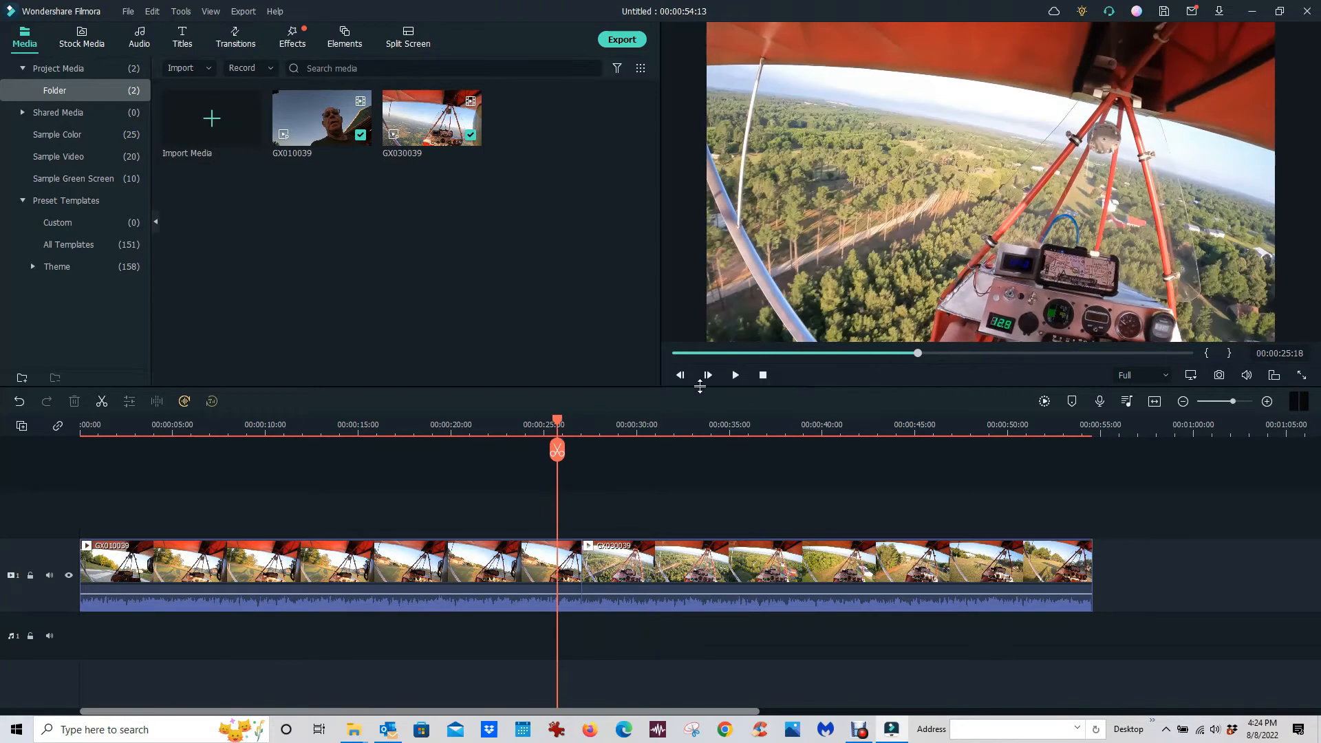
pyautogui.click(735, 375)
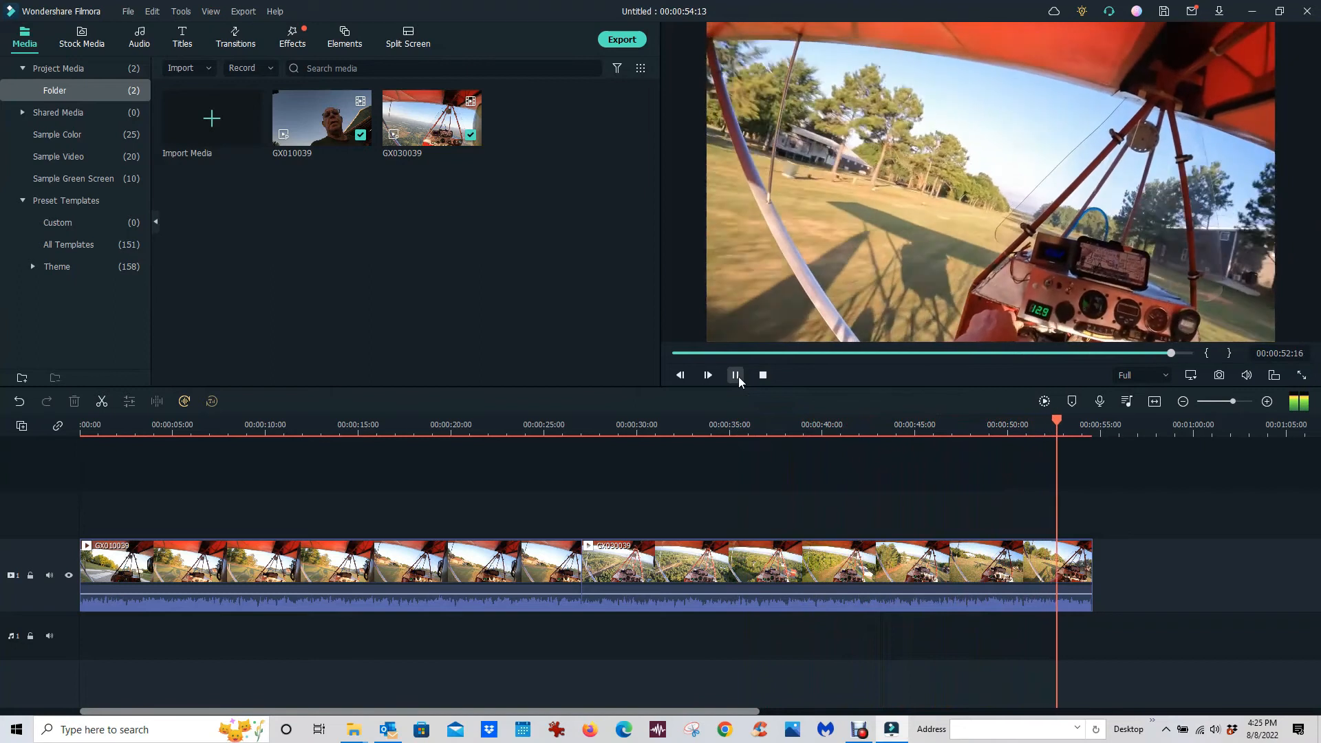
pyautogui.click(736, 377)
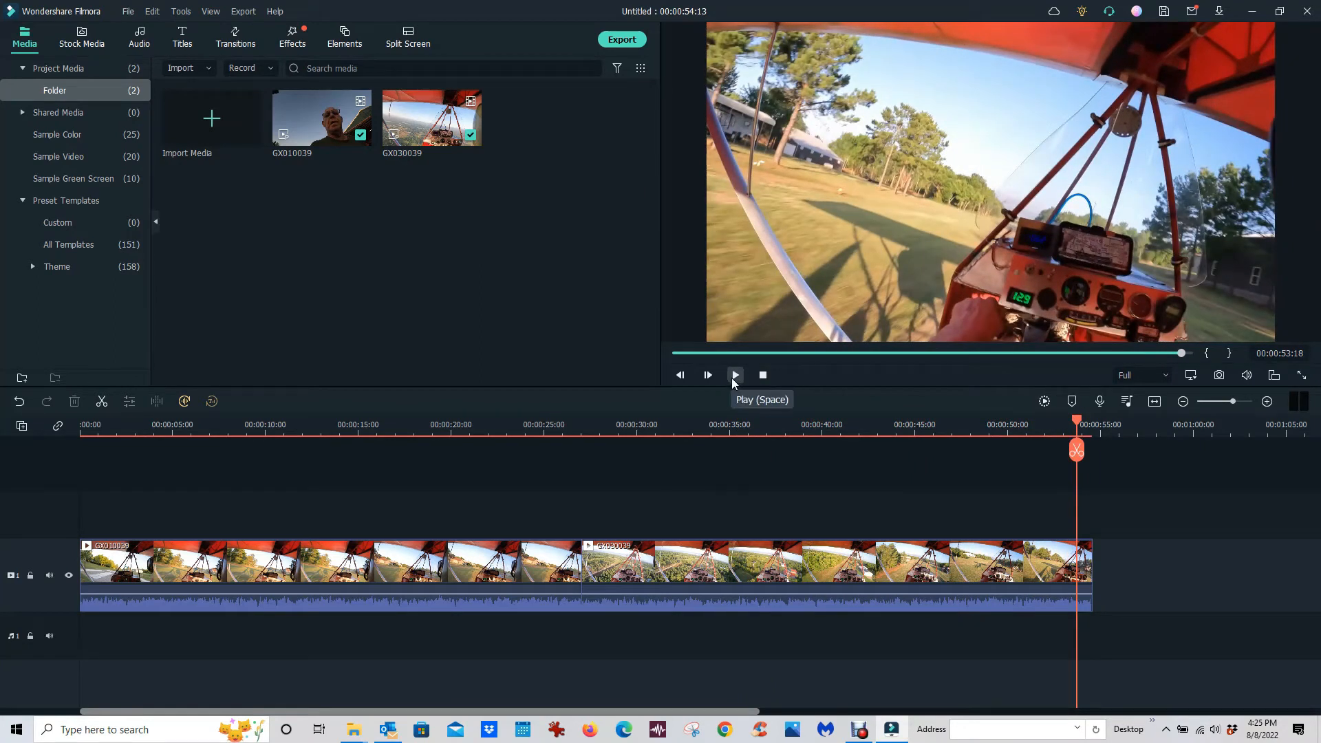
pyautogui.click(734, 378)
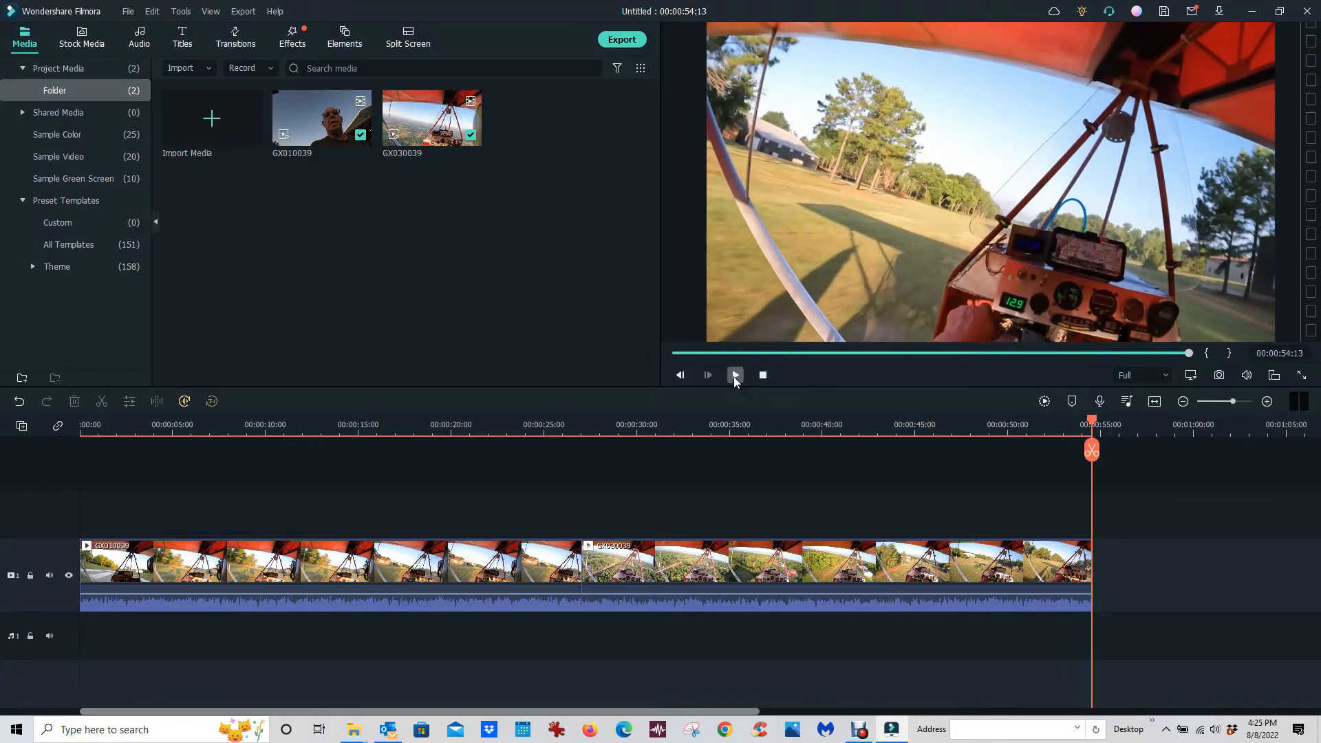
pyautogui.click(734, 377)
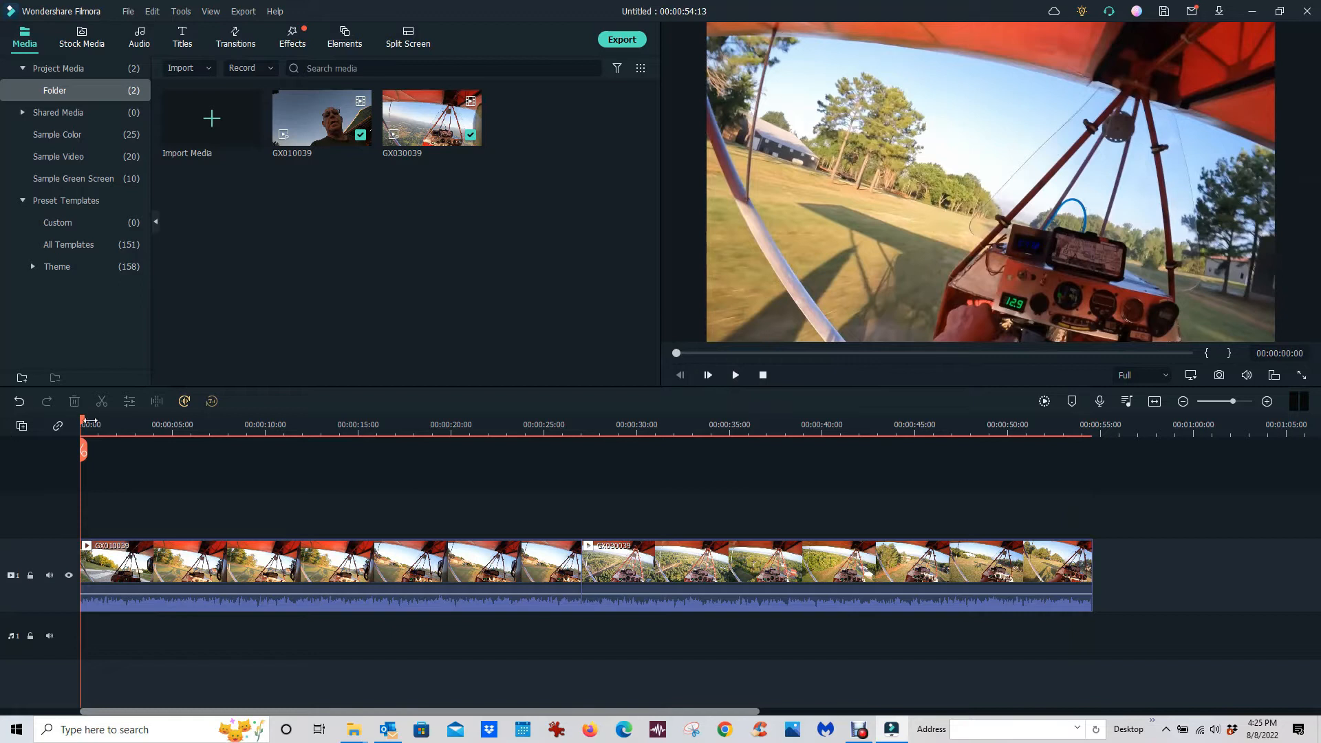
# - Preview the Bar transition from the Basic category and add it where GX010039 meets GX030039
pyautogui.moveTo(88, 425); pyautogui.dragTo(556, 516)
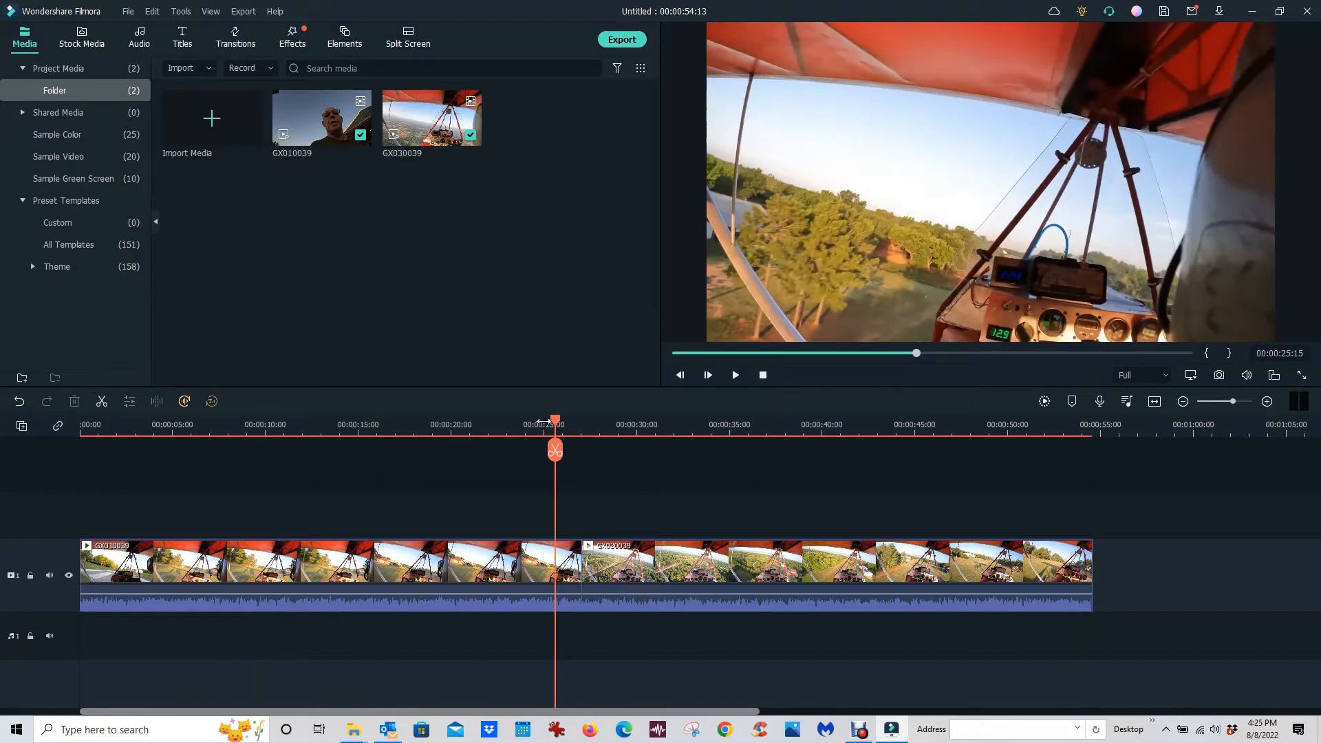
pyautogui.moveTo(557, 423); pyautogui.dragTo(582, 446)
pyautogui.click(227, 34)
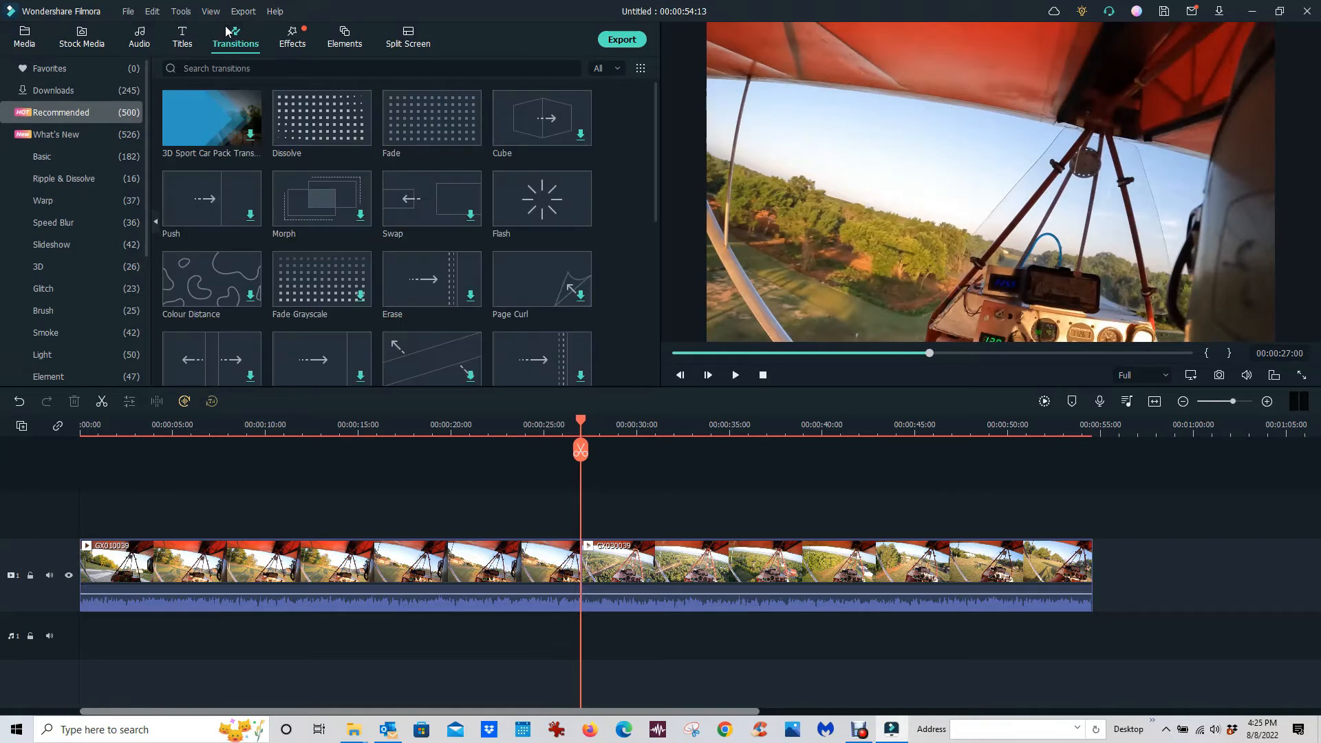
pyautogui.click(42, 157)
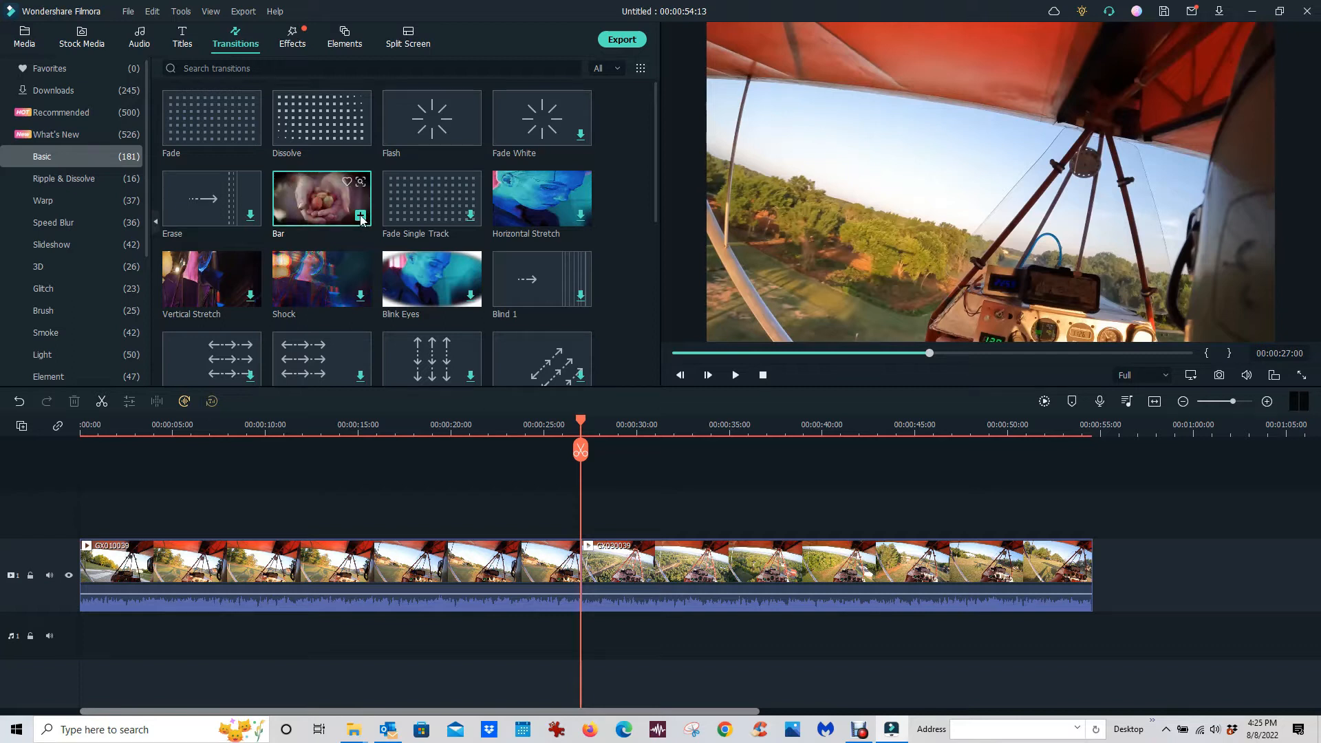
pyautogui.click(326, 196)
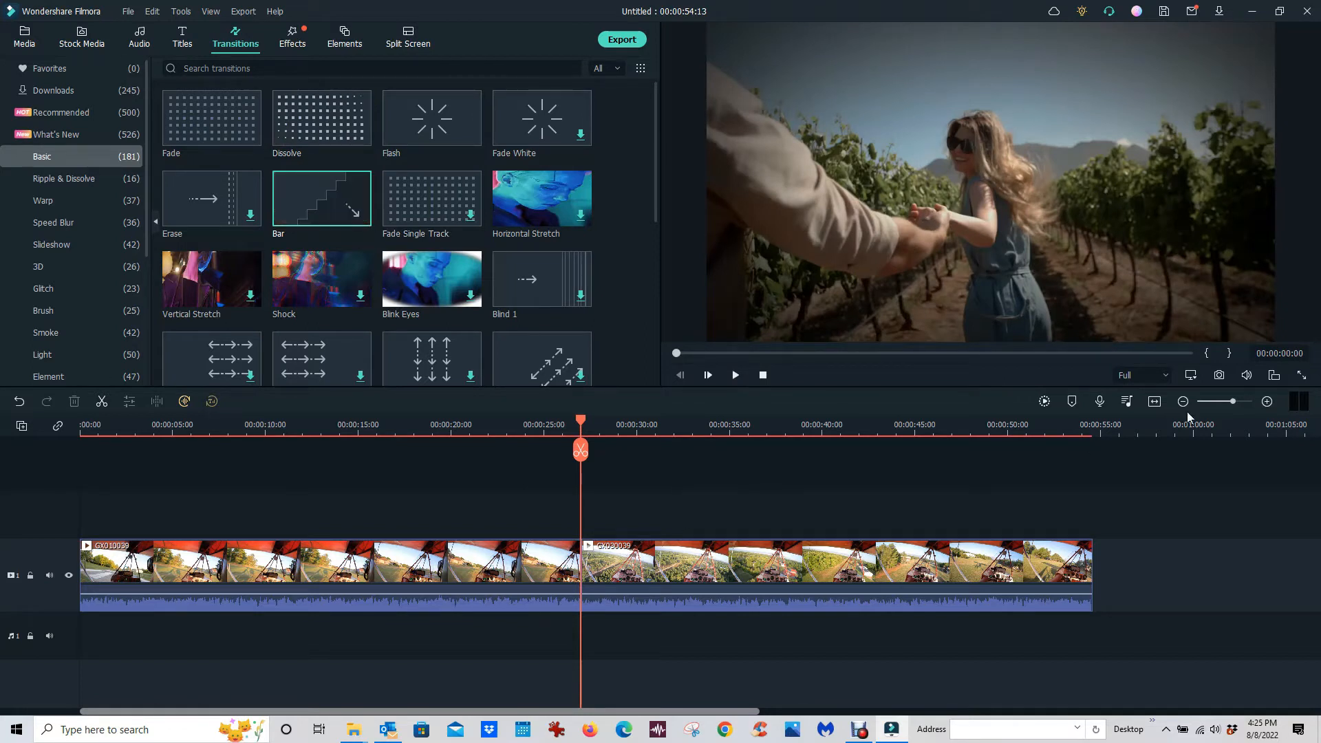
pyautogui.click(1267, 402)
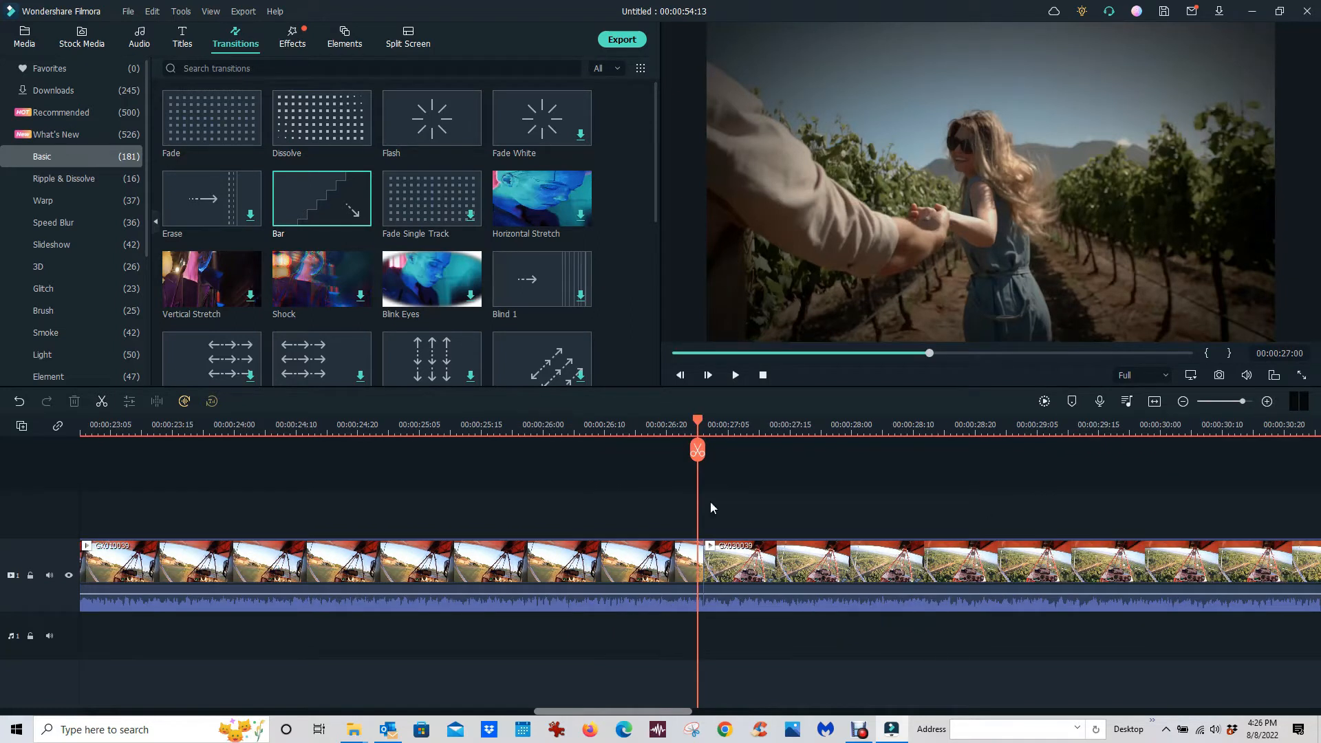
pyautogui.click(675, 560)
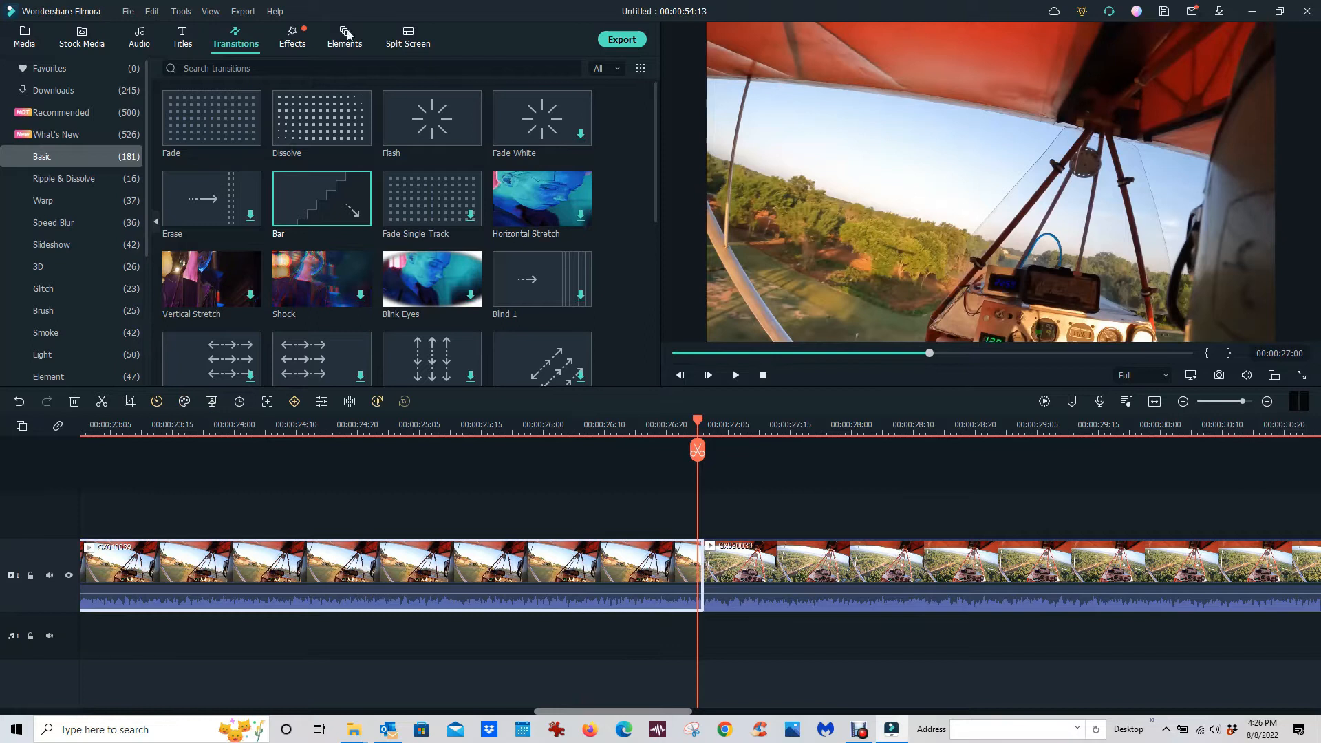
pyautogui.click(363, 221)
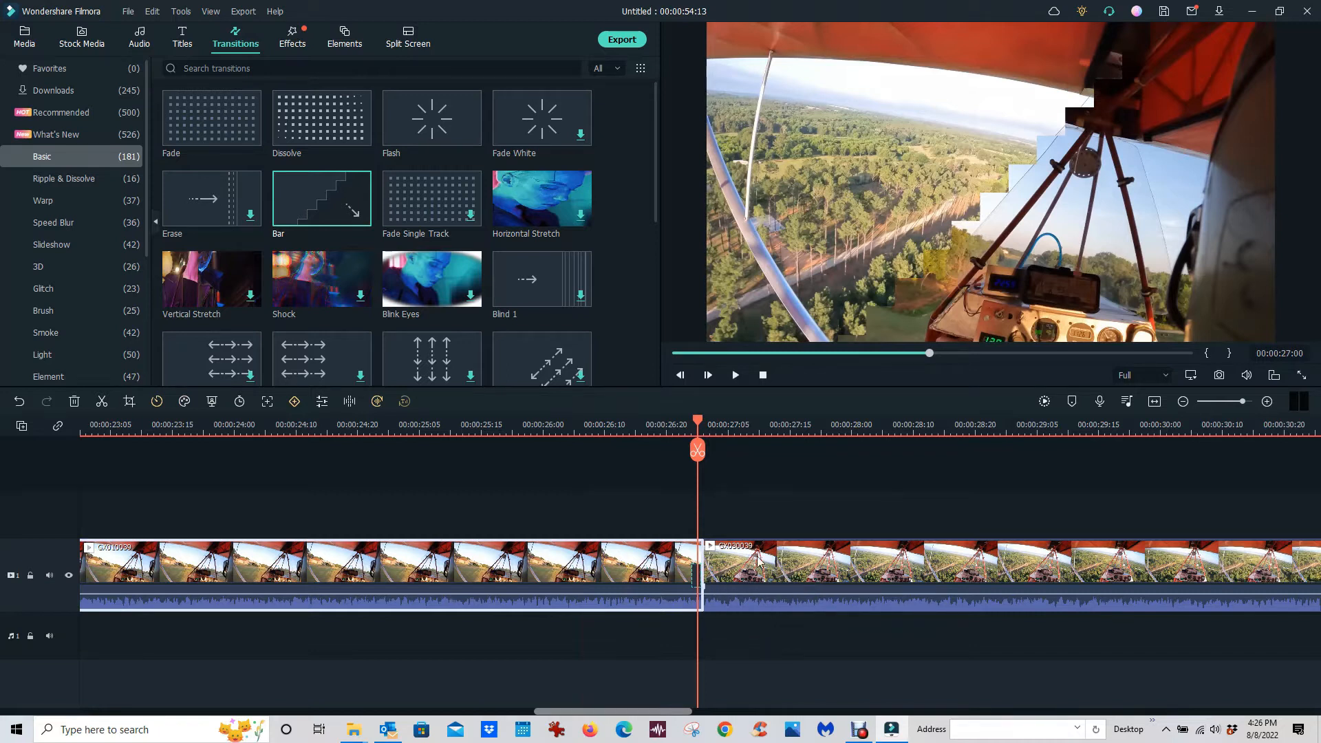
# - Play the timeline across the cut to check the Bar transition between the two clips
pyautogui.moveTo(696, 422); pyautogui.dragTo(680, 424)
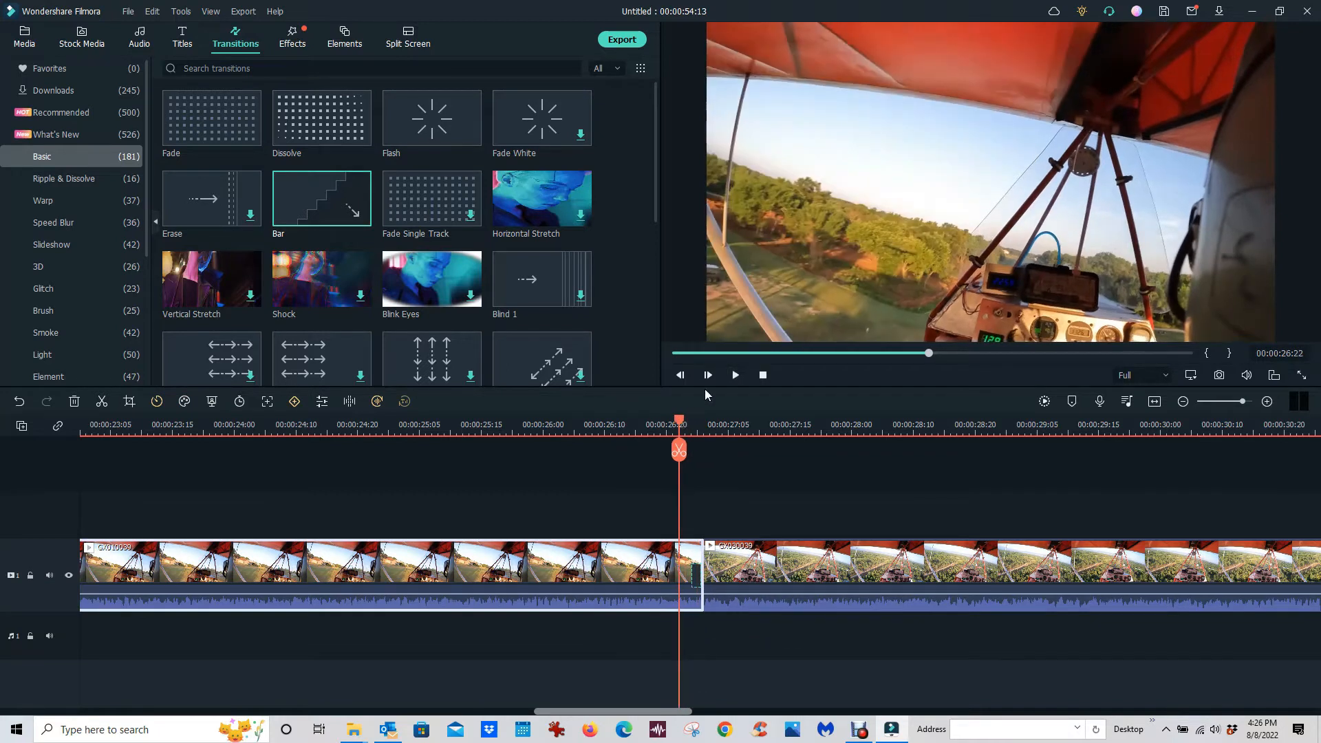
pyautogui.click(734, 375)
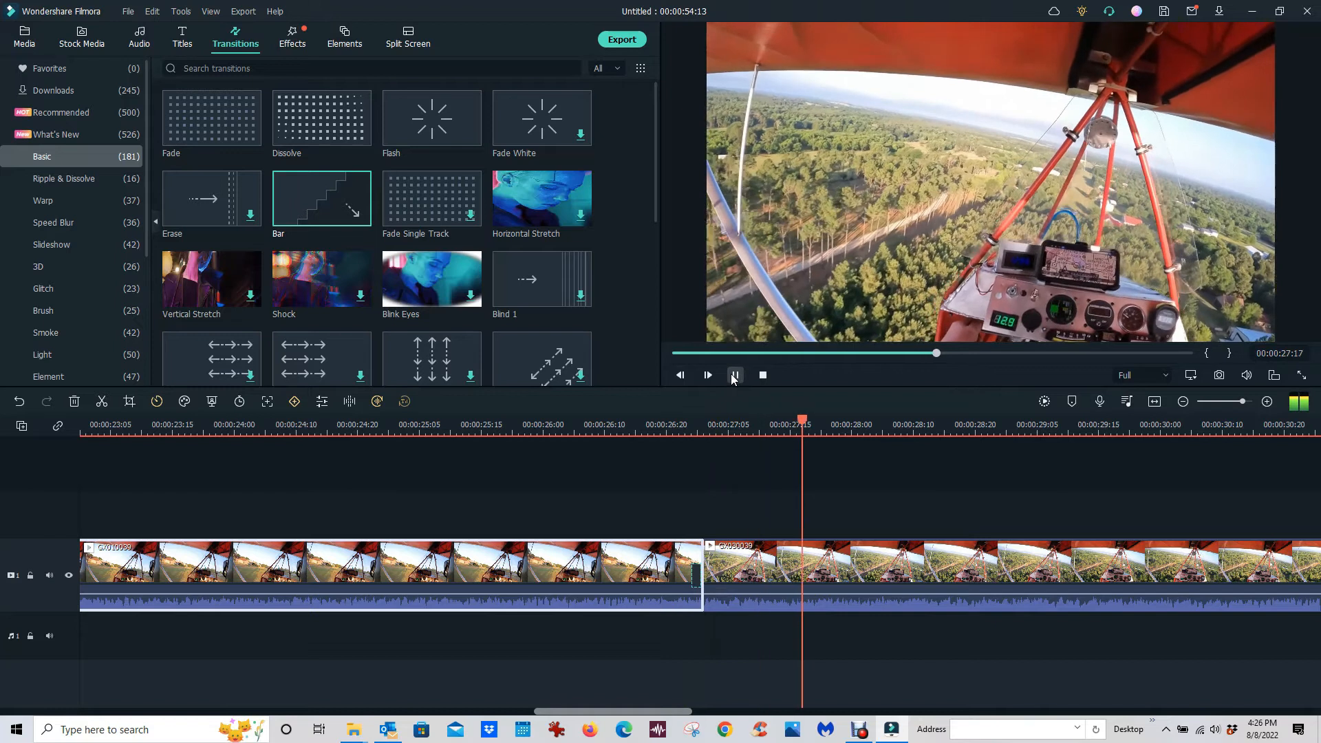
pyautogui.press('space')
# - Set the duration of the Bar transition between the two clips to 00:00:02:02
pyautogui.moveTo(897, 425); pyautogui.dragTo(568, 424)
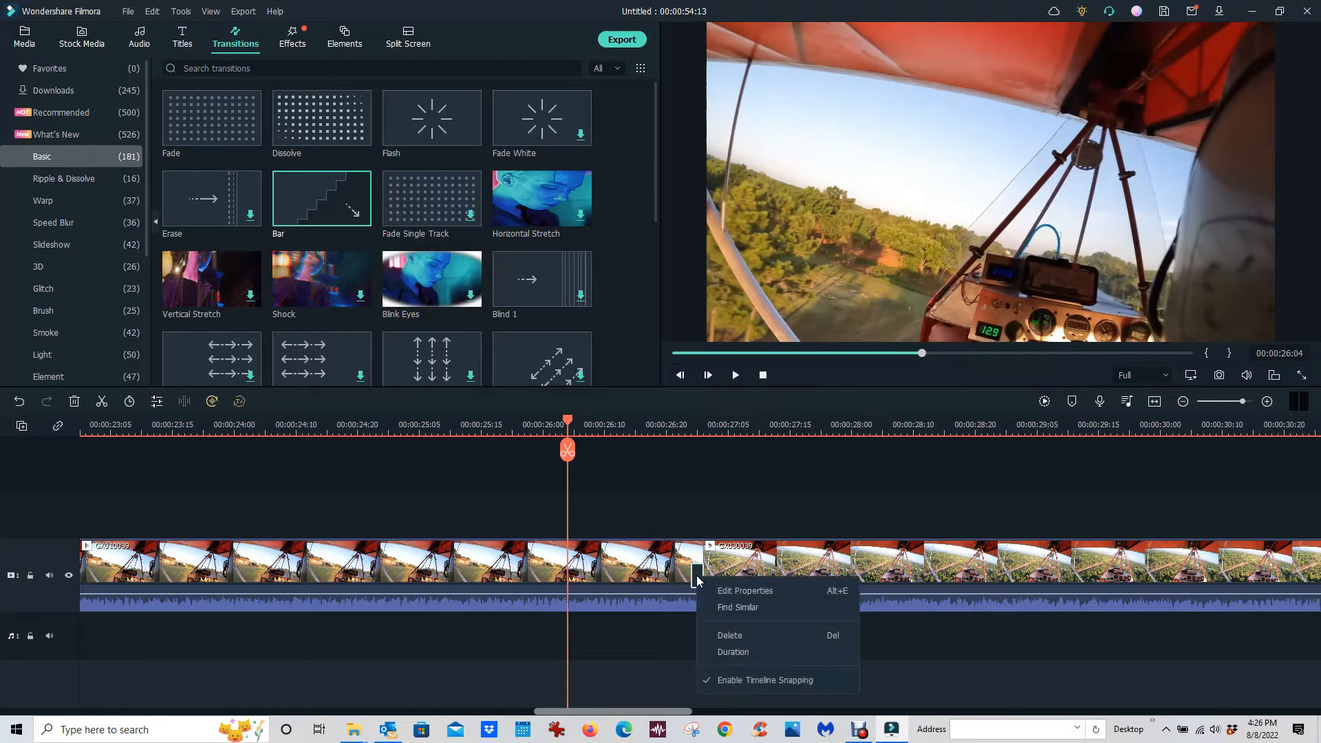
pyautogui.click(729, 652)
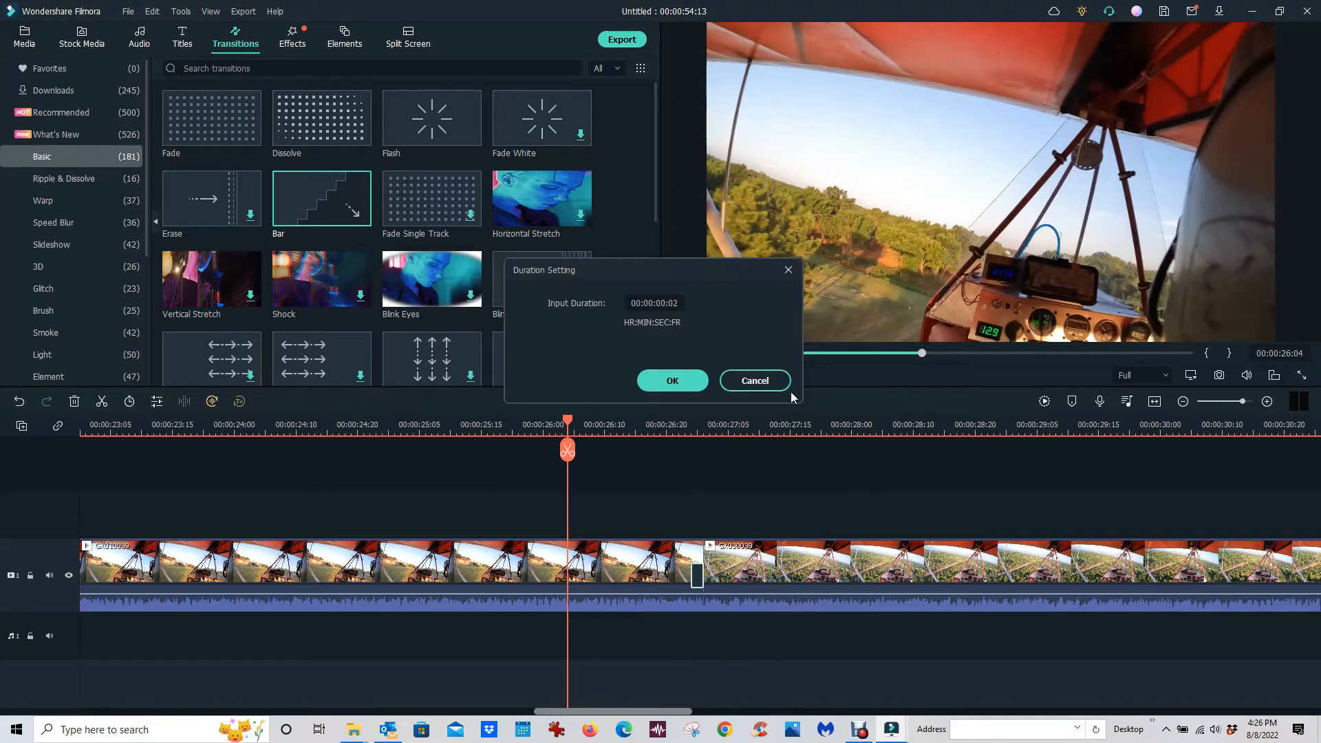
pyautogui.click(664, 304)
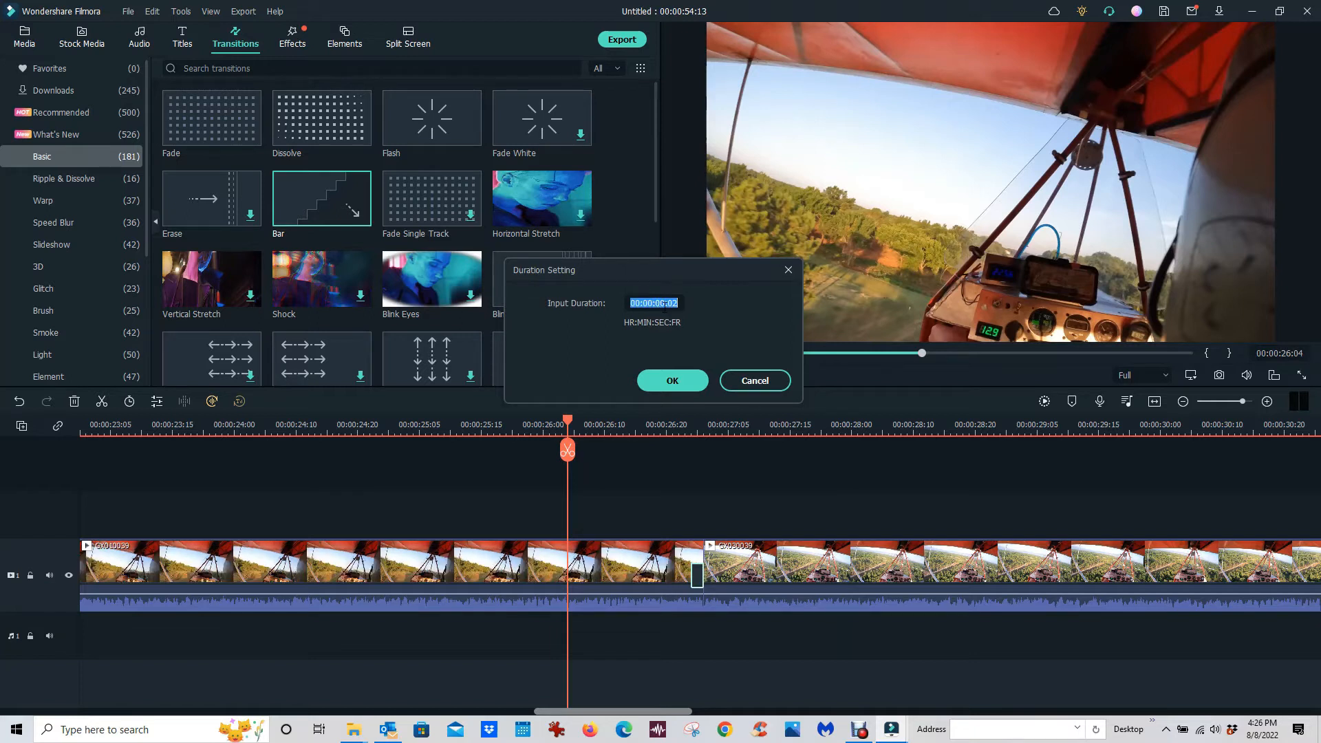
pyautogui.click(661, 305)
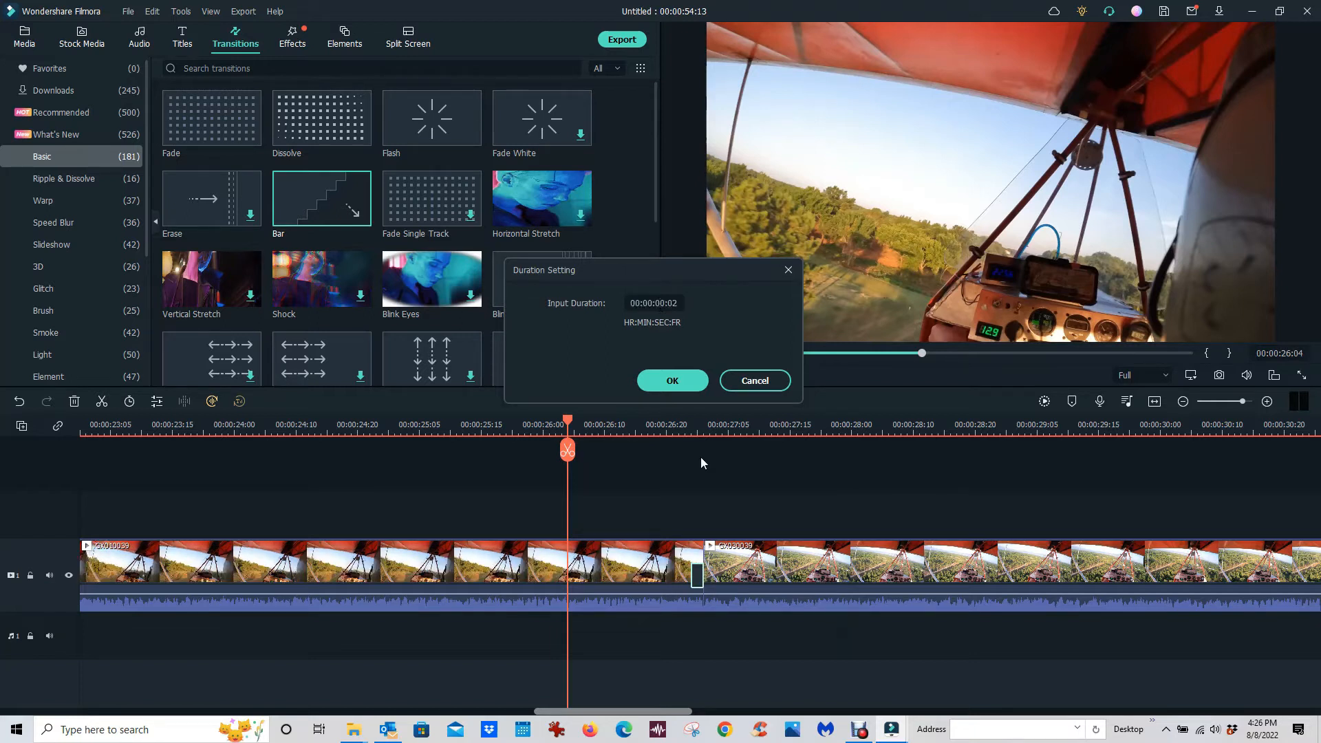
pyautogui.write('2')
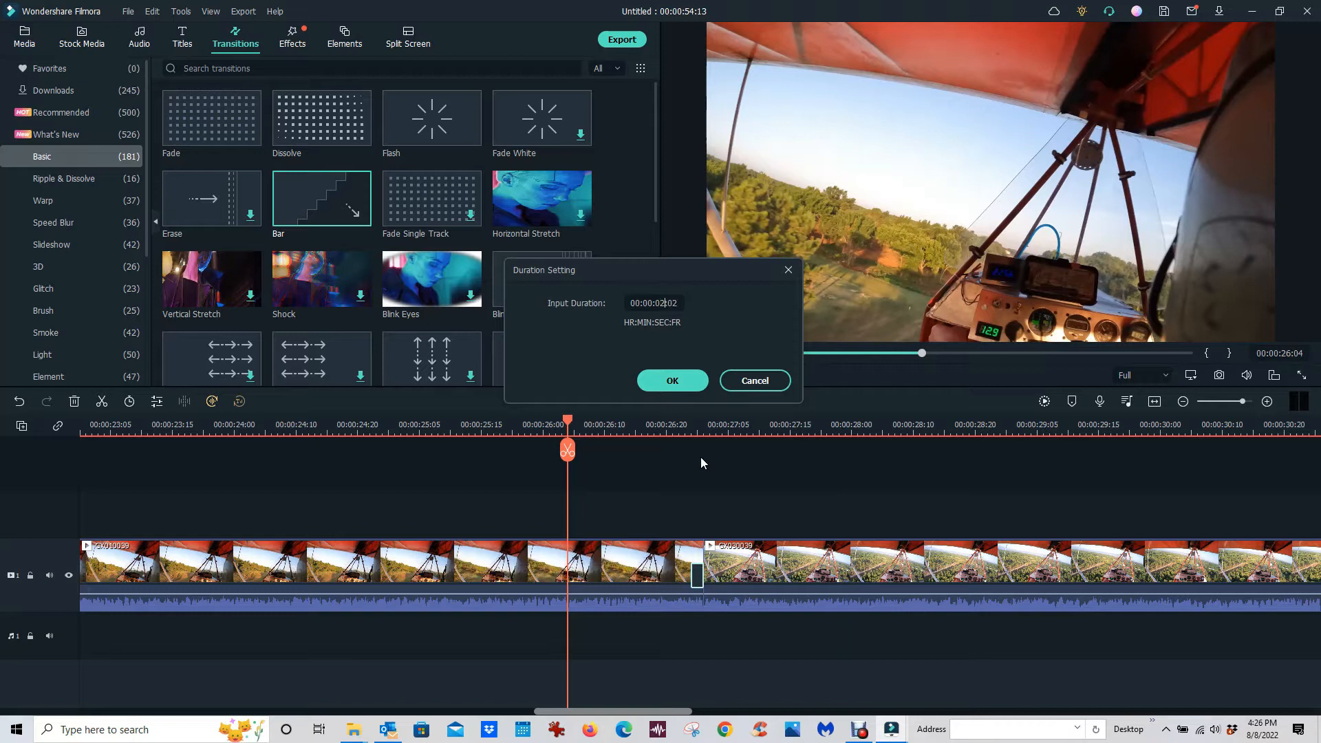
pyautogui.click(667, 380)
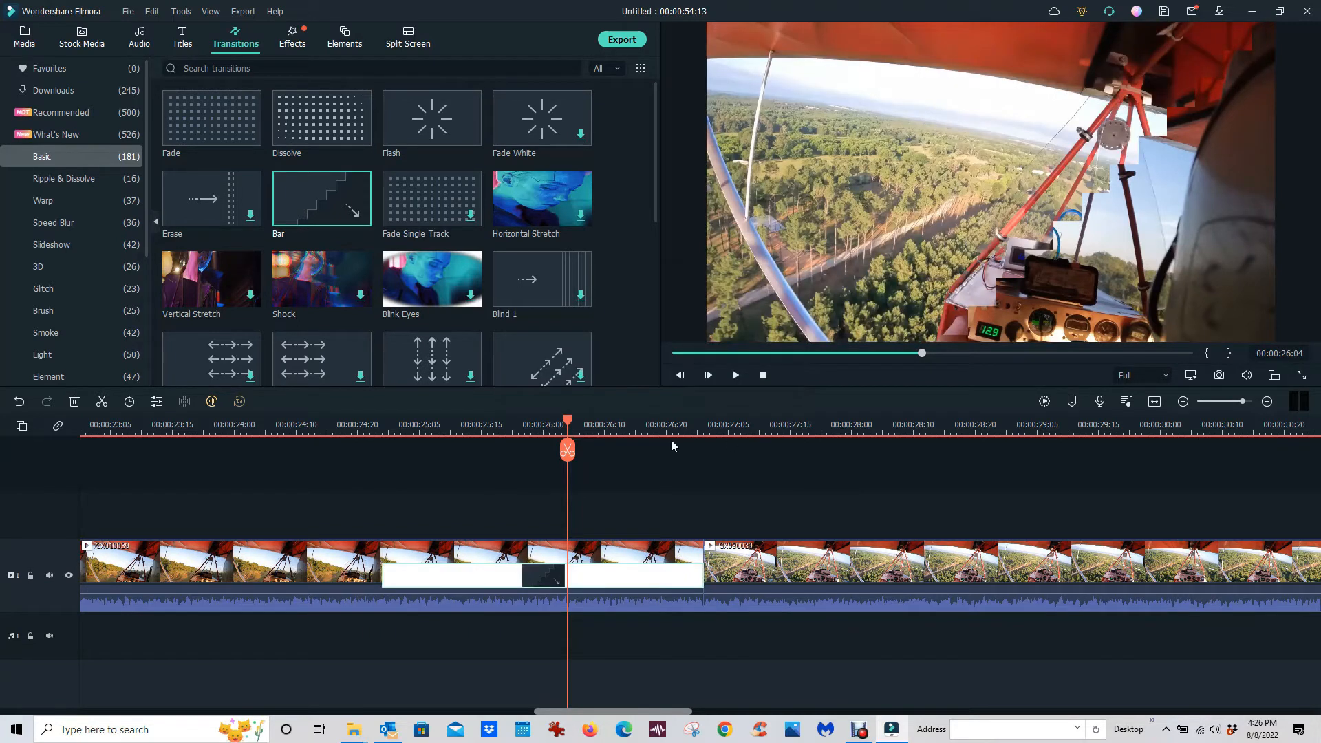
# - Play back the two-second Bar transition from before its start into the GX030039 clip
pyautogui.moveTo(571, 419); pyautogui.dragTo(326, 468)
pyautogui.click(740, 375)
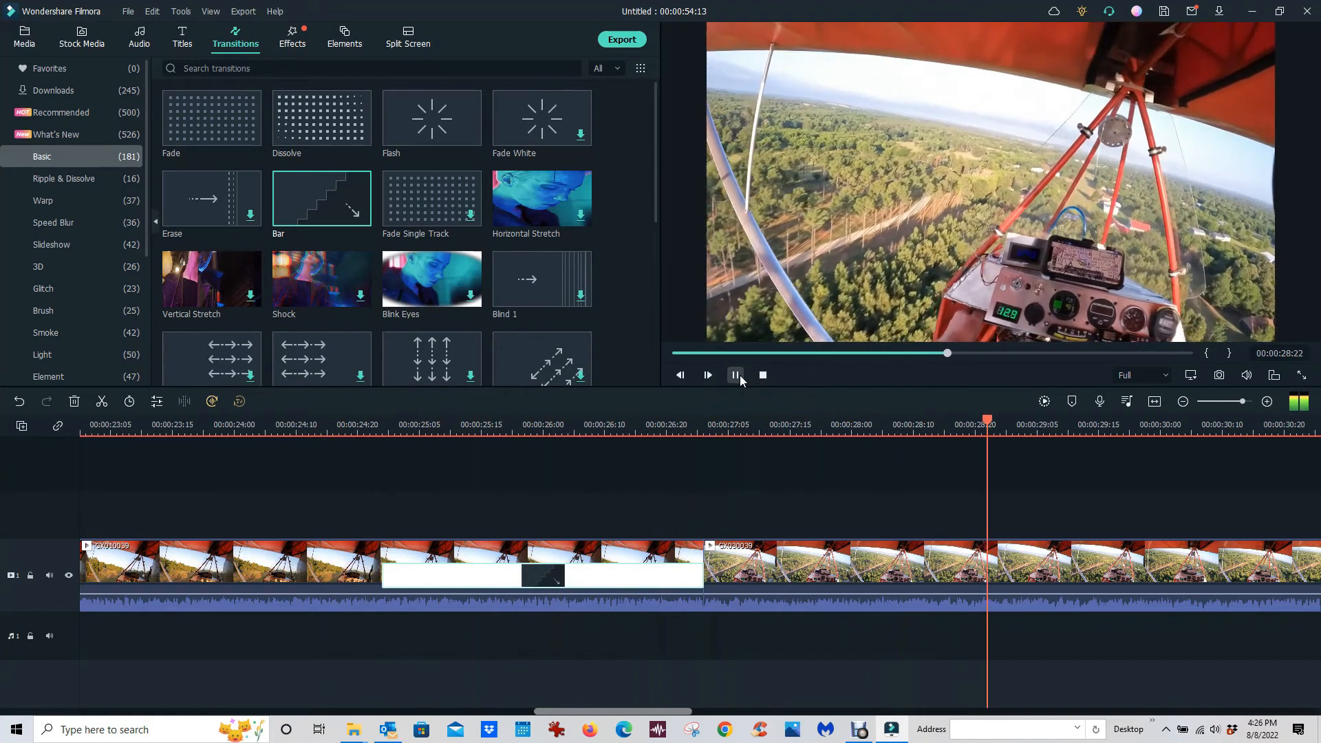
pyautogui.click(740, 374)
pyautogui.moveTo(1075, 421); pyautogui.dragTo(92, 509)
pyautogui.moveTo(593, 711); pyautogui.dragTo(250, 731)
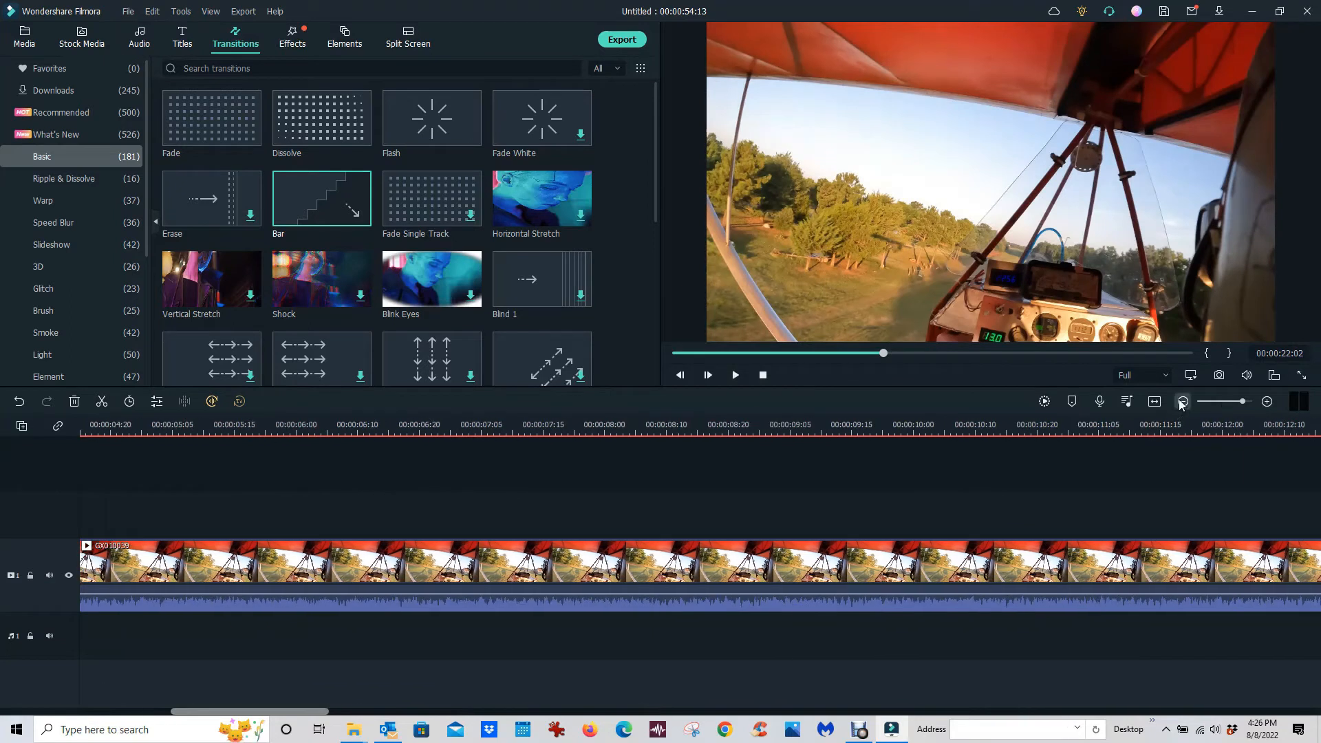
# - Add the custom title "Basics using Filmora" at the start of the timeline on a second video track above GX010039
pyautogui.click(1183, 401)
pyautogui.click(1182, 402)
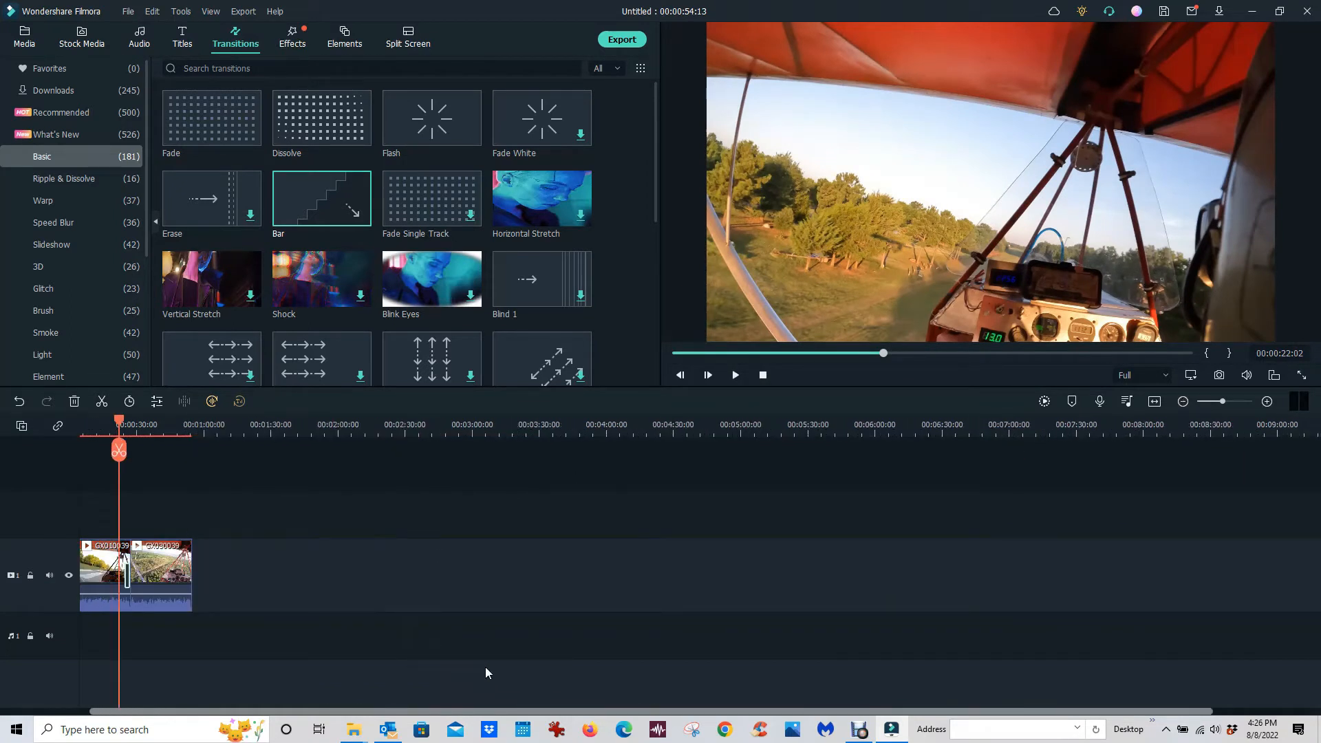
pyautogui.moveTo(482, 711); pyautogui.dragTo(472, 711)
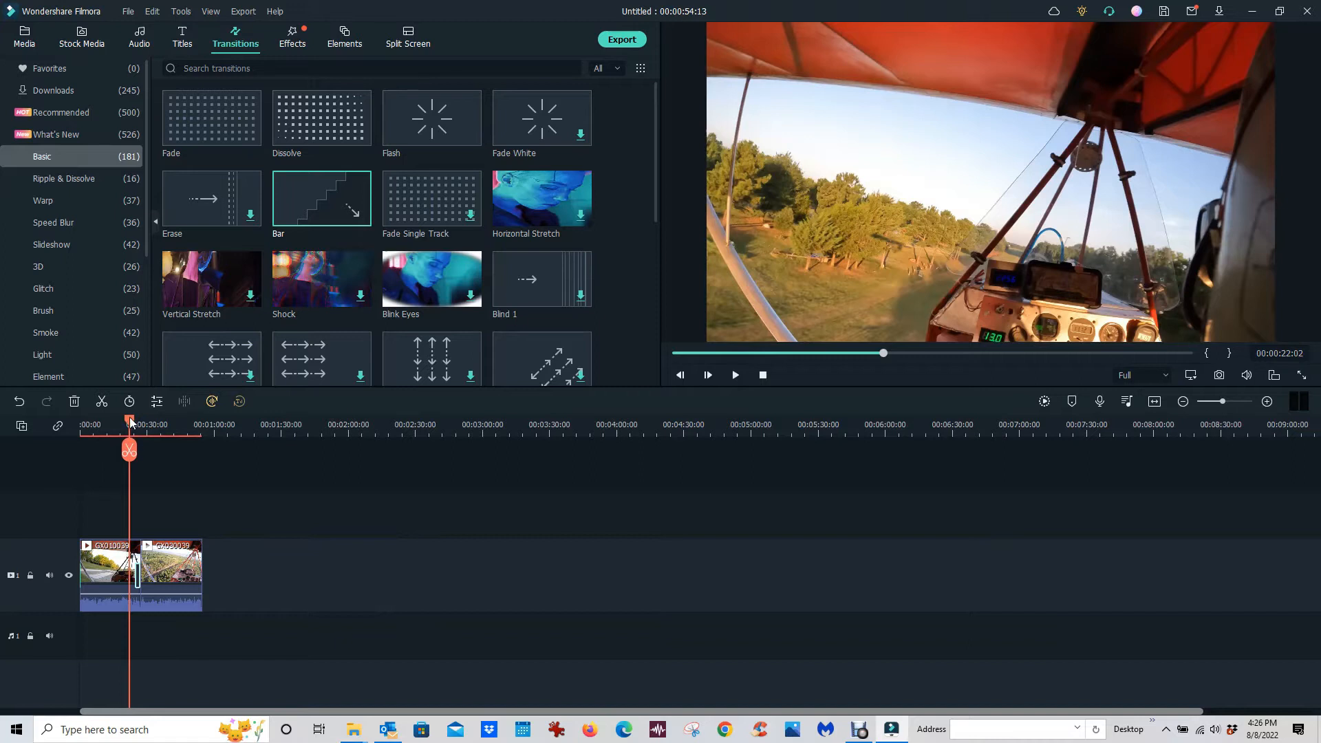
pyautogui.moveTo(131, 421); pyautogui.dragTo(58, 448)
pyautogui.click(184, 35)
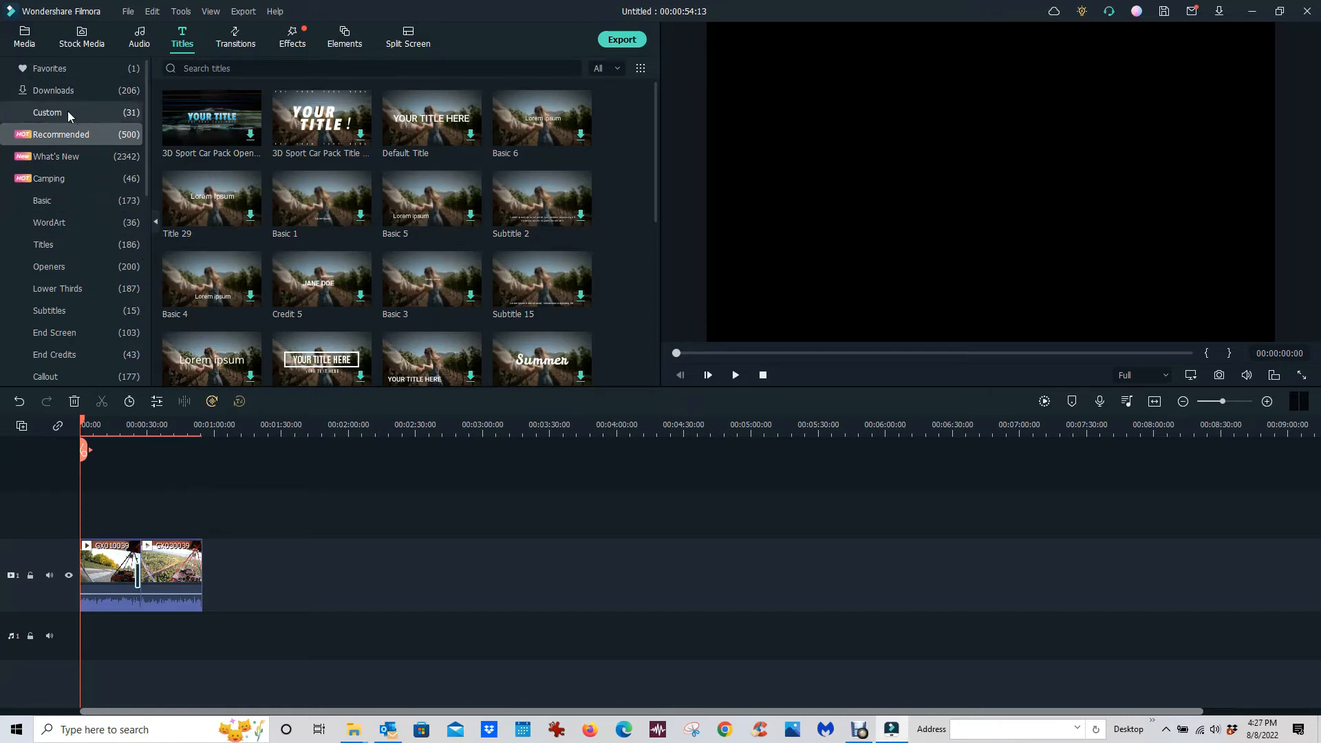
pyautogui.click(42, 113)
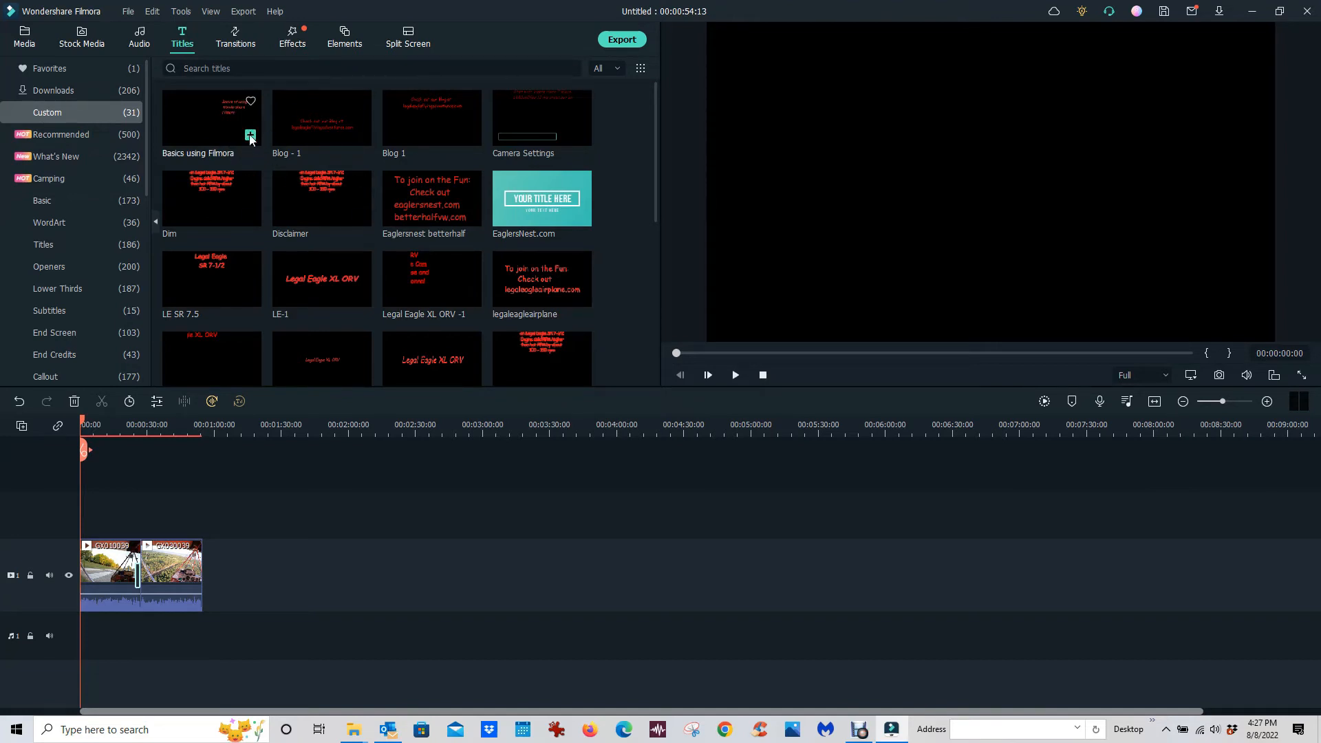
pyautogui.click(250, 136)
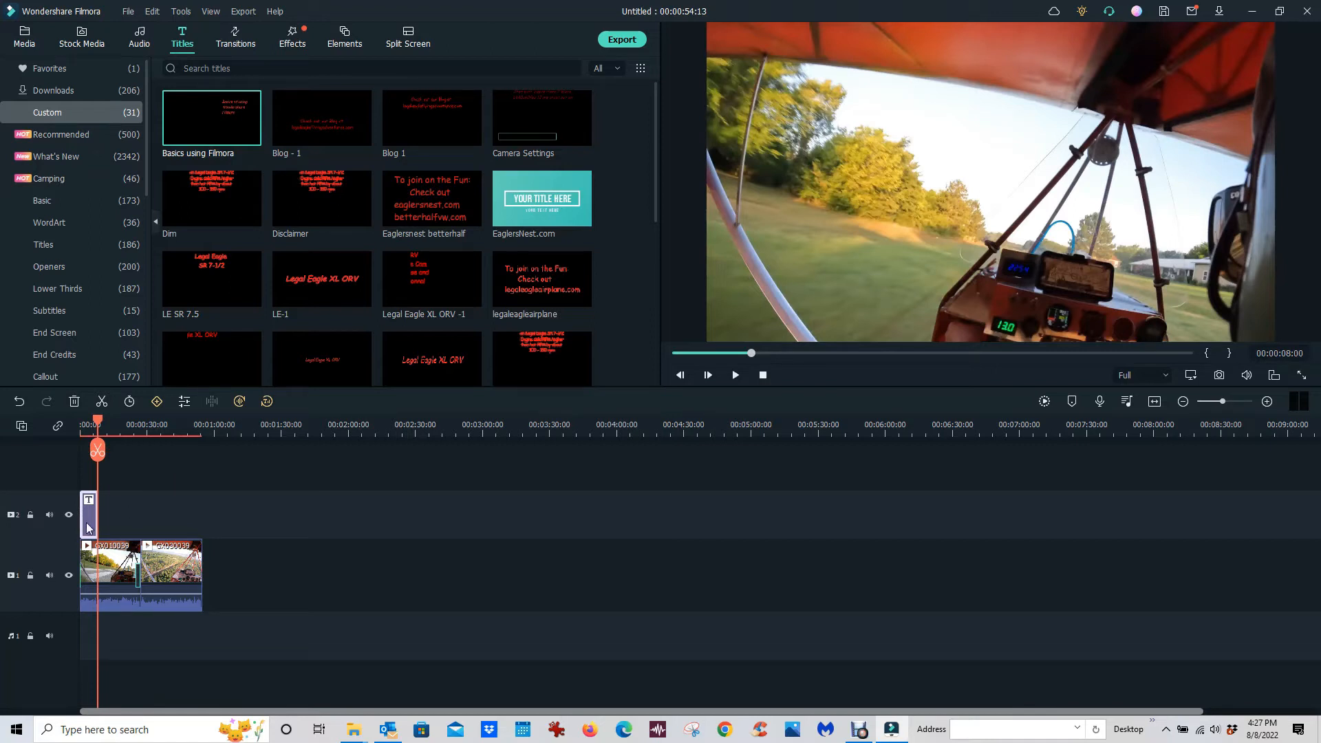
pyautogui.moveTo(104, 426); pyautogui.dragTo(74, 429)
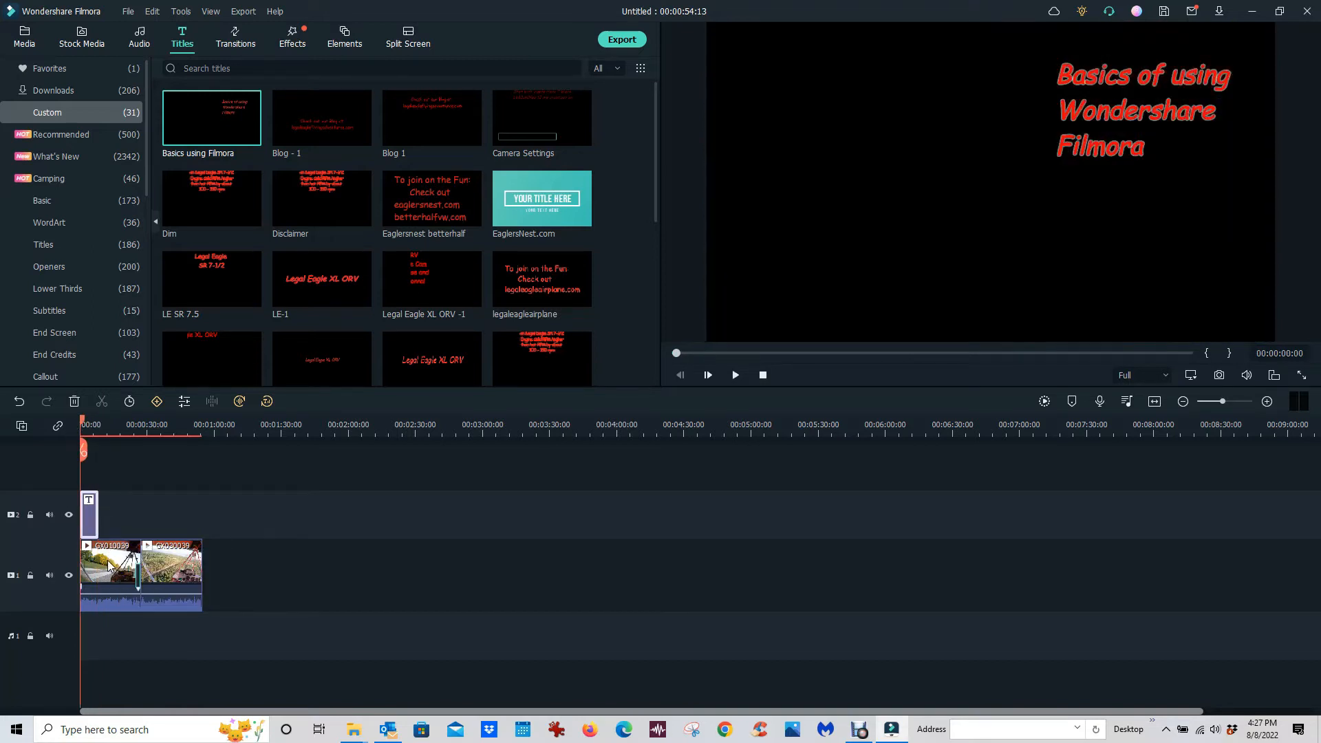
# - Move the title to the end of the main video track behind GX030039 and play the ending into it
pyautogui.moveTo(88, 511); pyautogui.dragTo(218, 557)
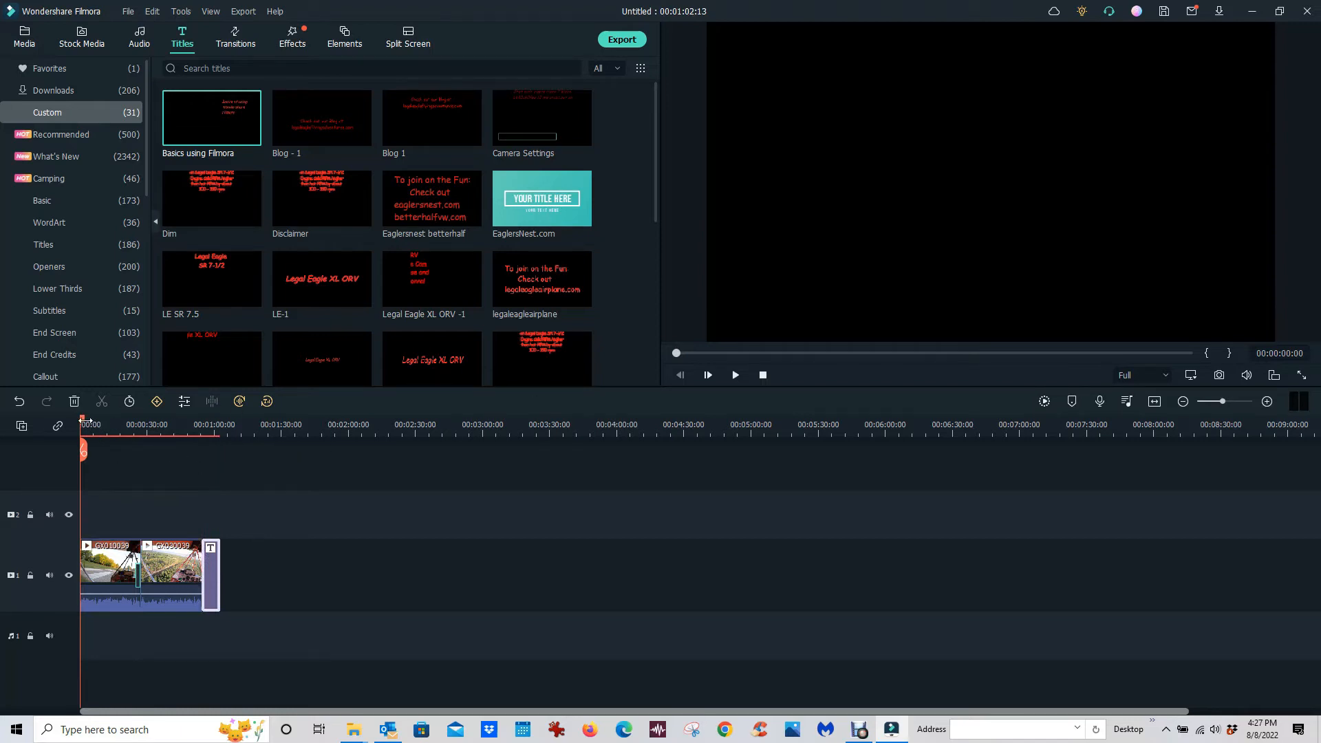
pyautogui.moveTo(83, 425); pyautogui.dragTo(187, 429)
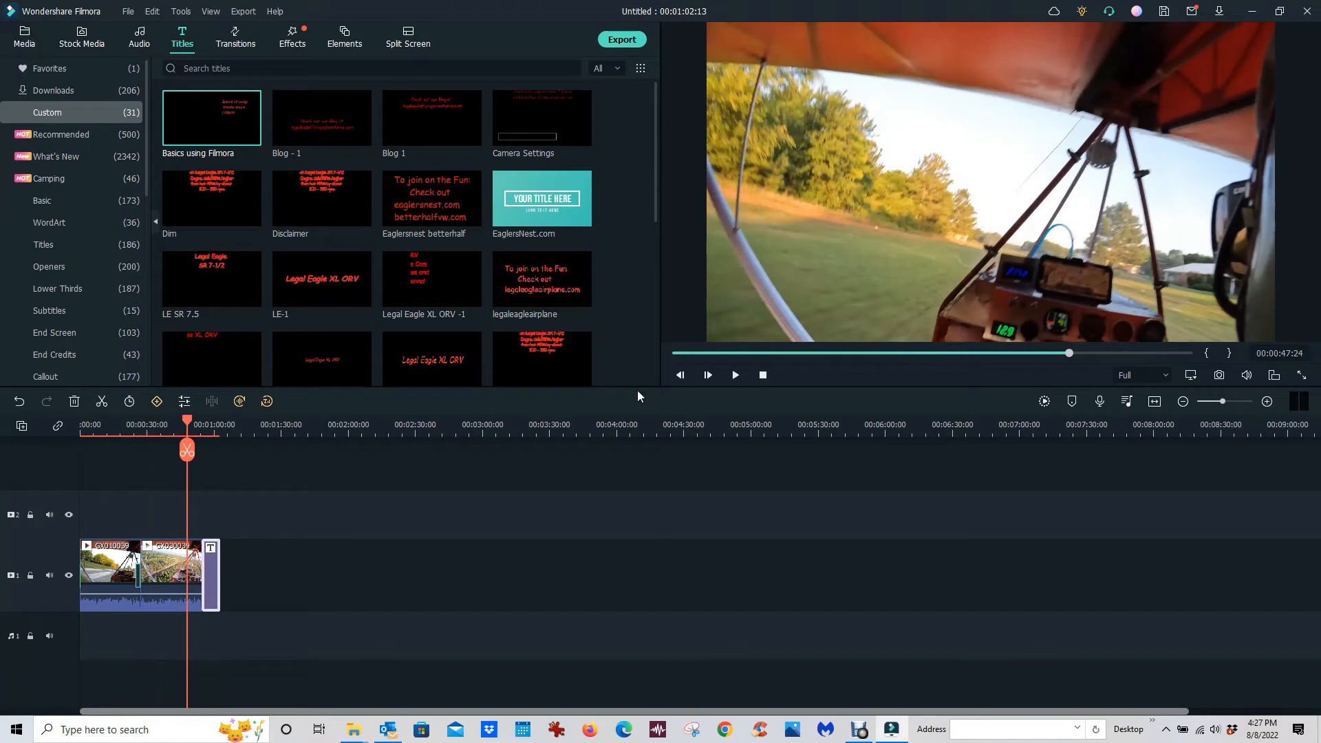
pyautogui.click(736, 375)
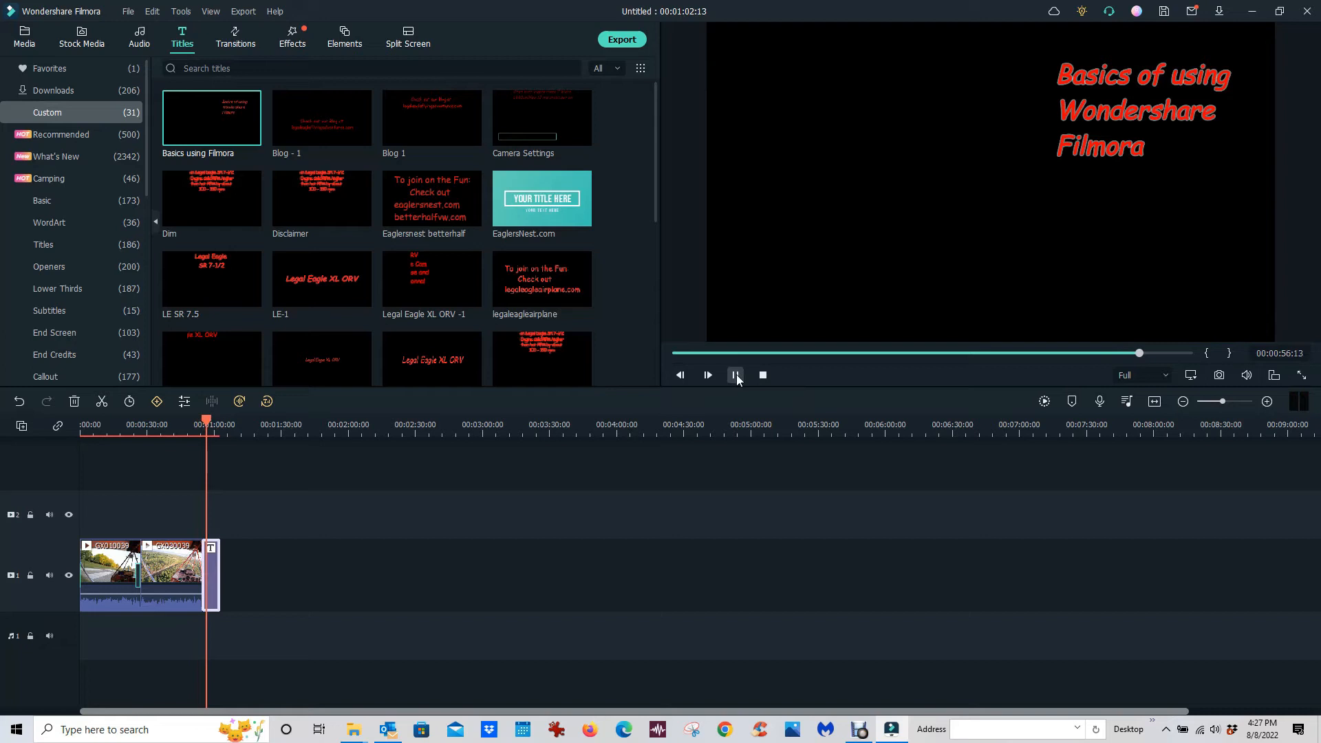
pyautogui.click(736, 377)
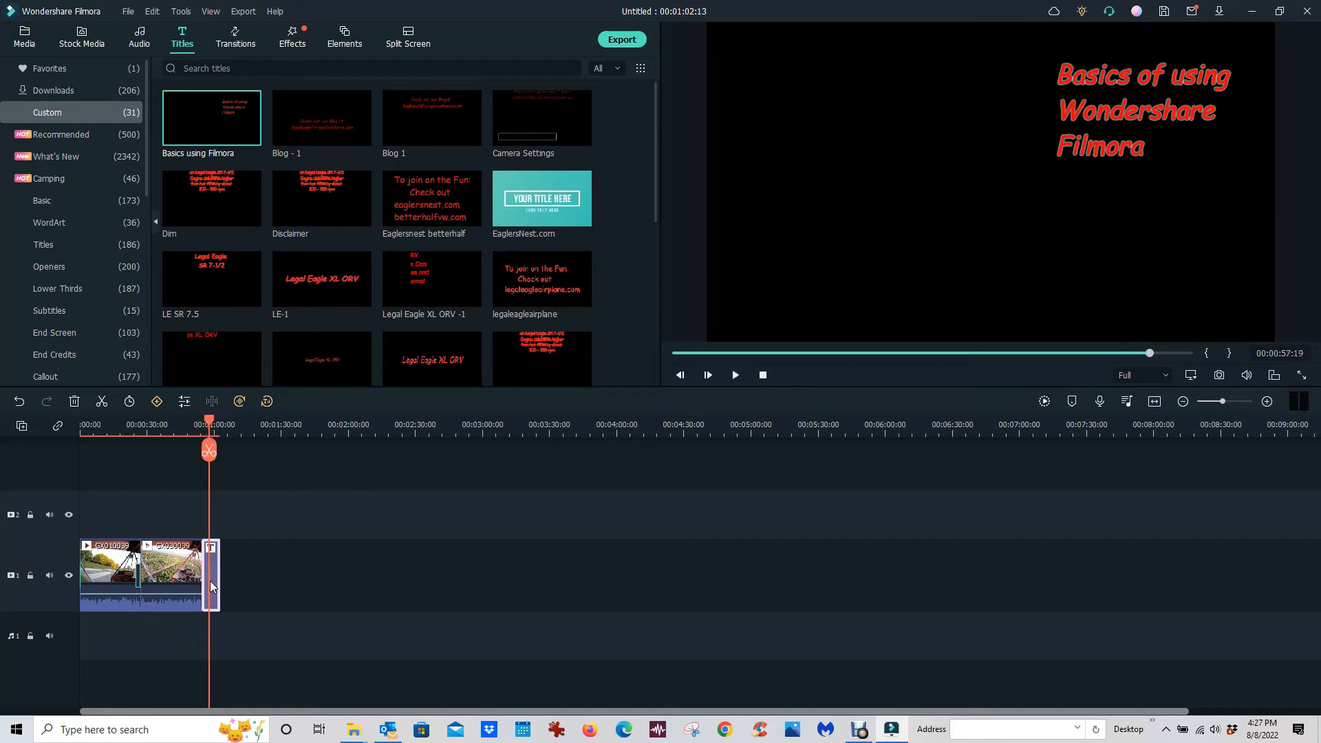
# - Return the title to the start of the second video track above GX010039 and rewind to the beginning
pyautogui.moveTo(212, 581); pyautogui.dragTo(90, 515)
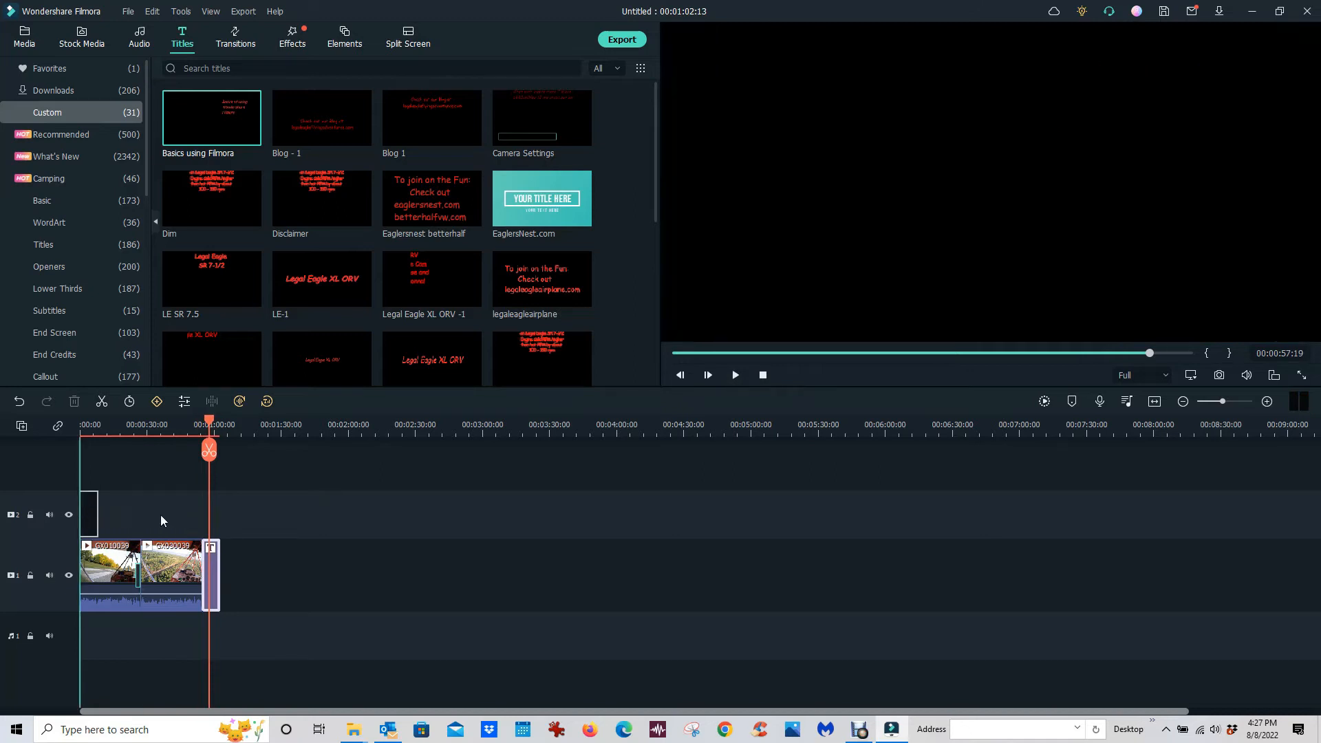
pyautogui.moveTo(210, 423); pyautogui.dragTo(82, 425)
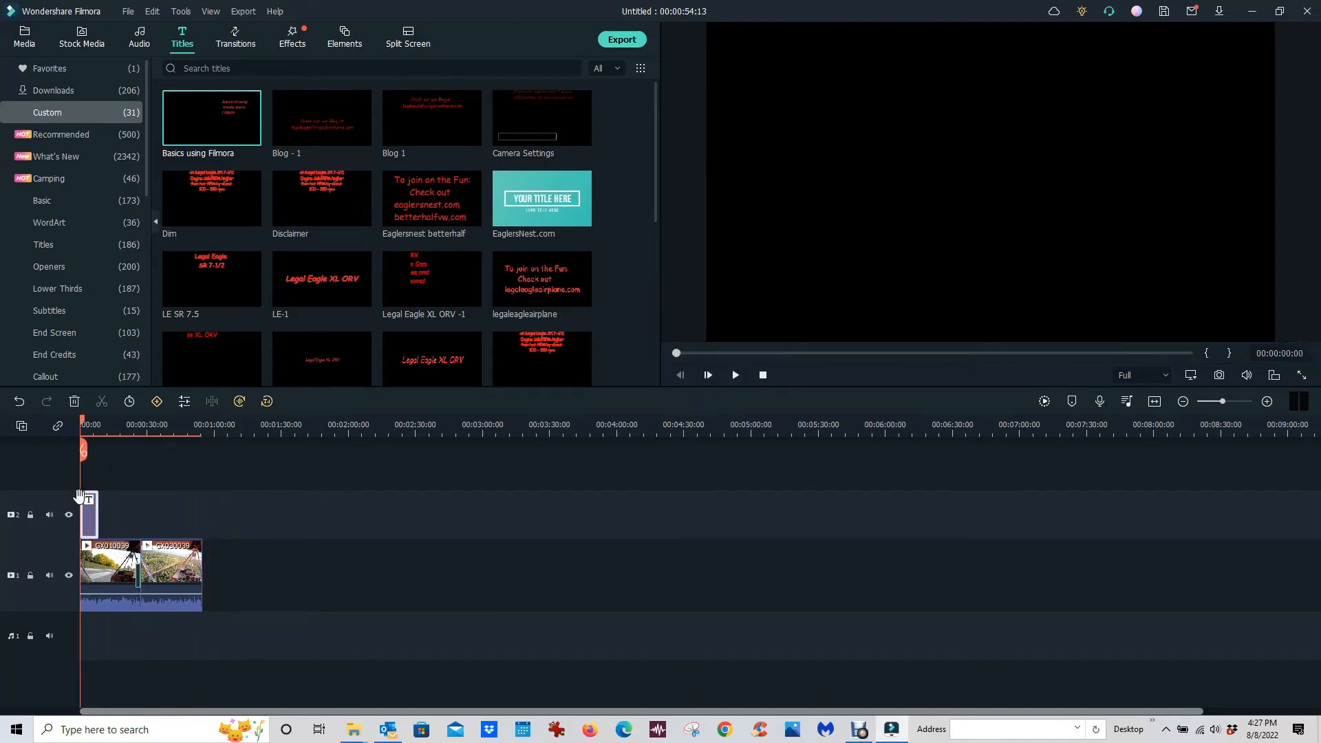
# - Examine the title's text, fill and timing options in the advanced text editor, then cancel out of it
pyautogui.click(90, 515)
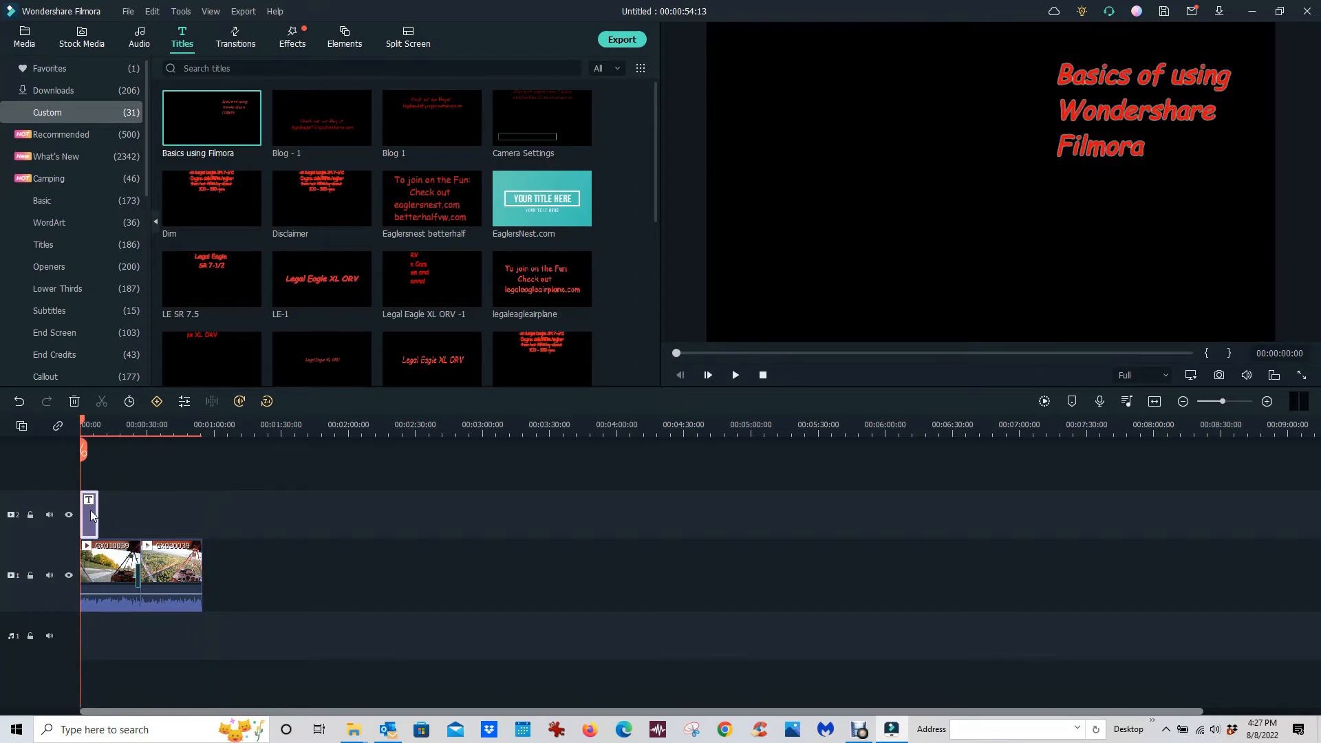
pyautogui.rightClick(90, 512)
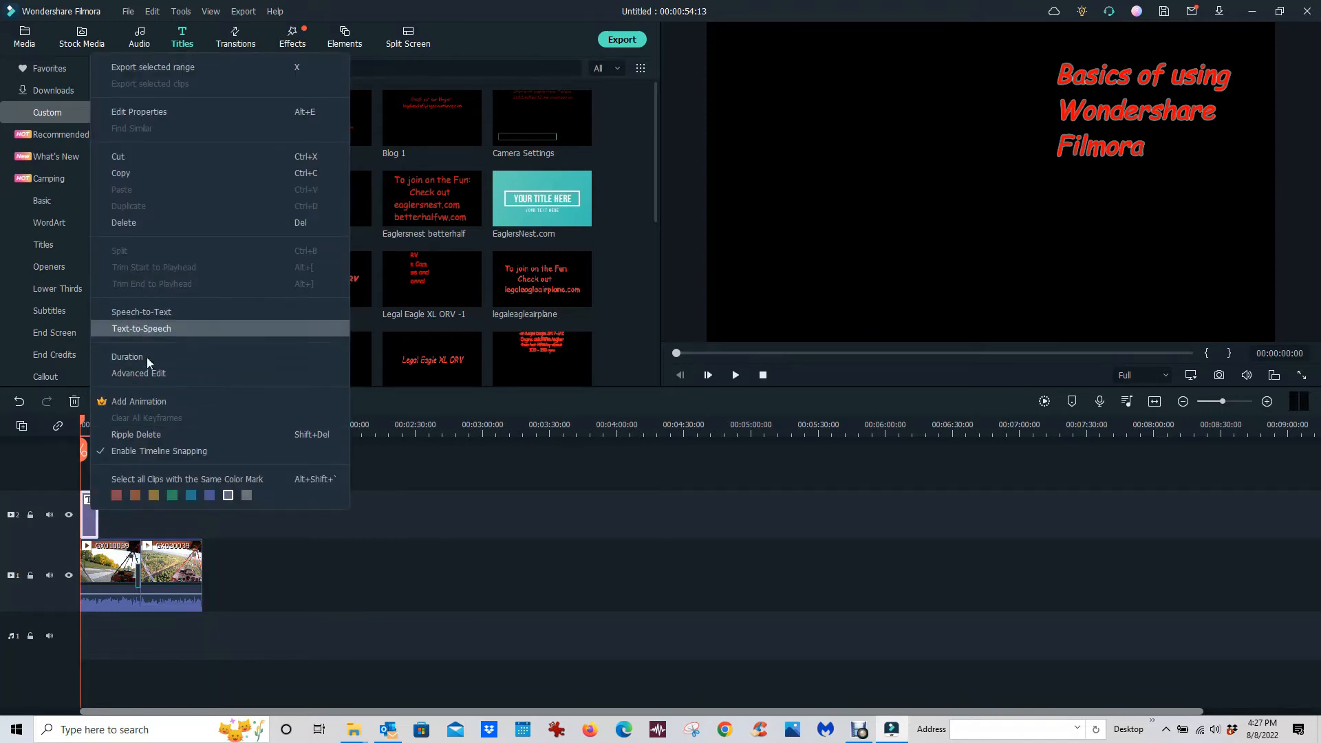
pyautogui.click(125, 372)
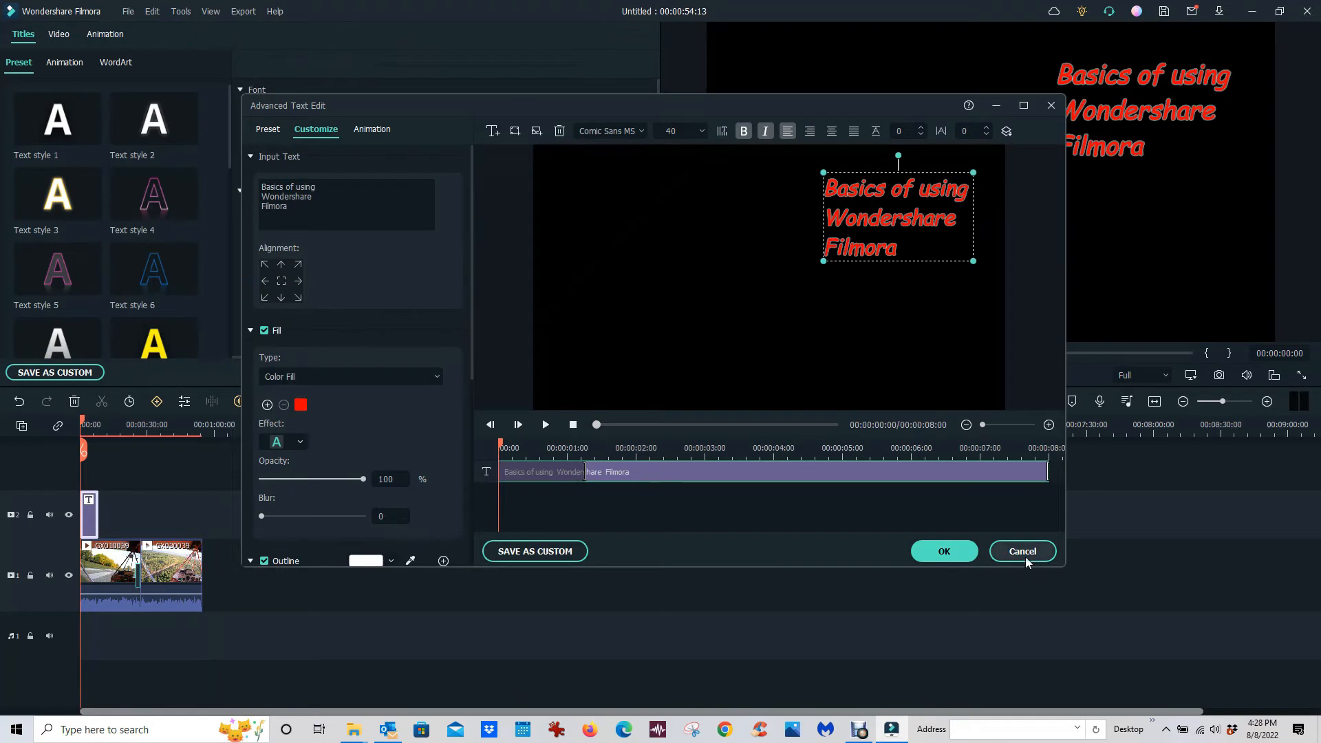
pyautogui.click(1018, 551)
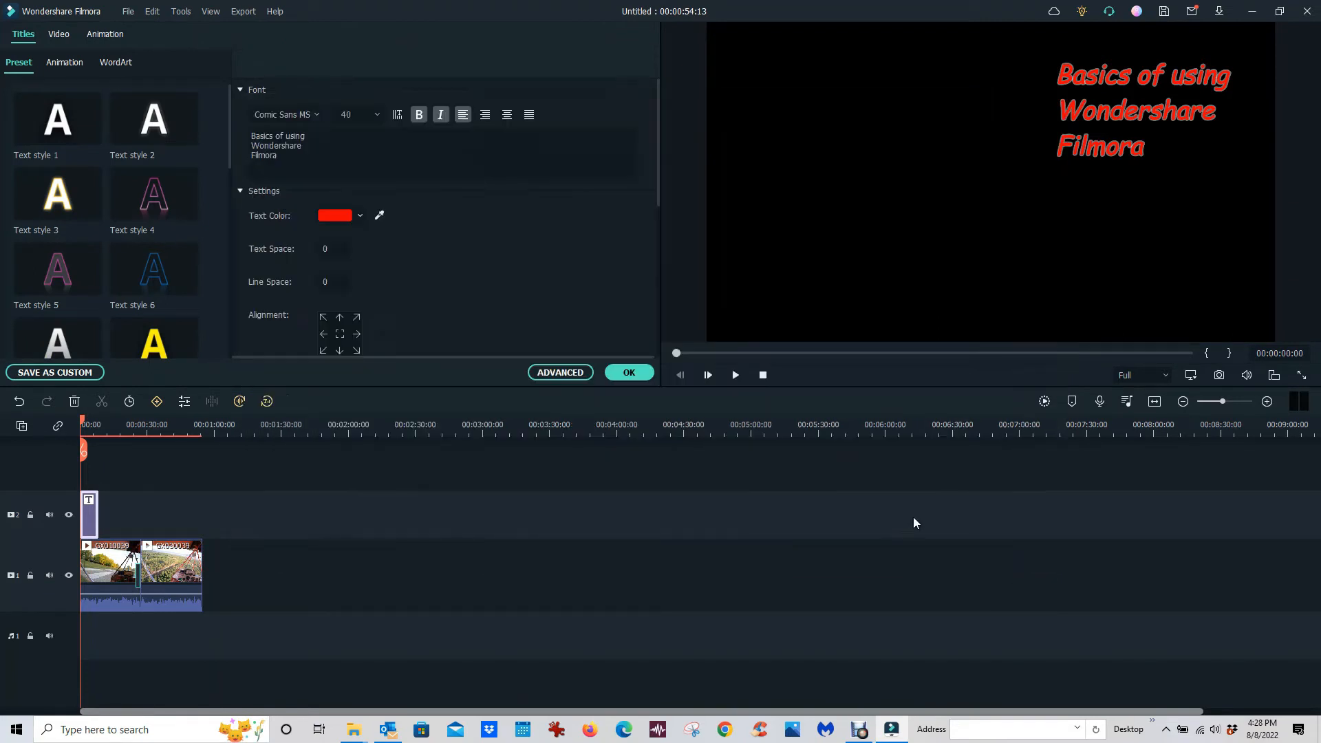
# - Check the title's duration setting and keep it at 00:00:08:00
pyautogui.rightClick(88, 523)
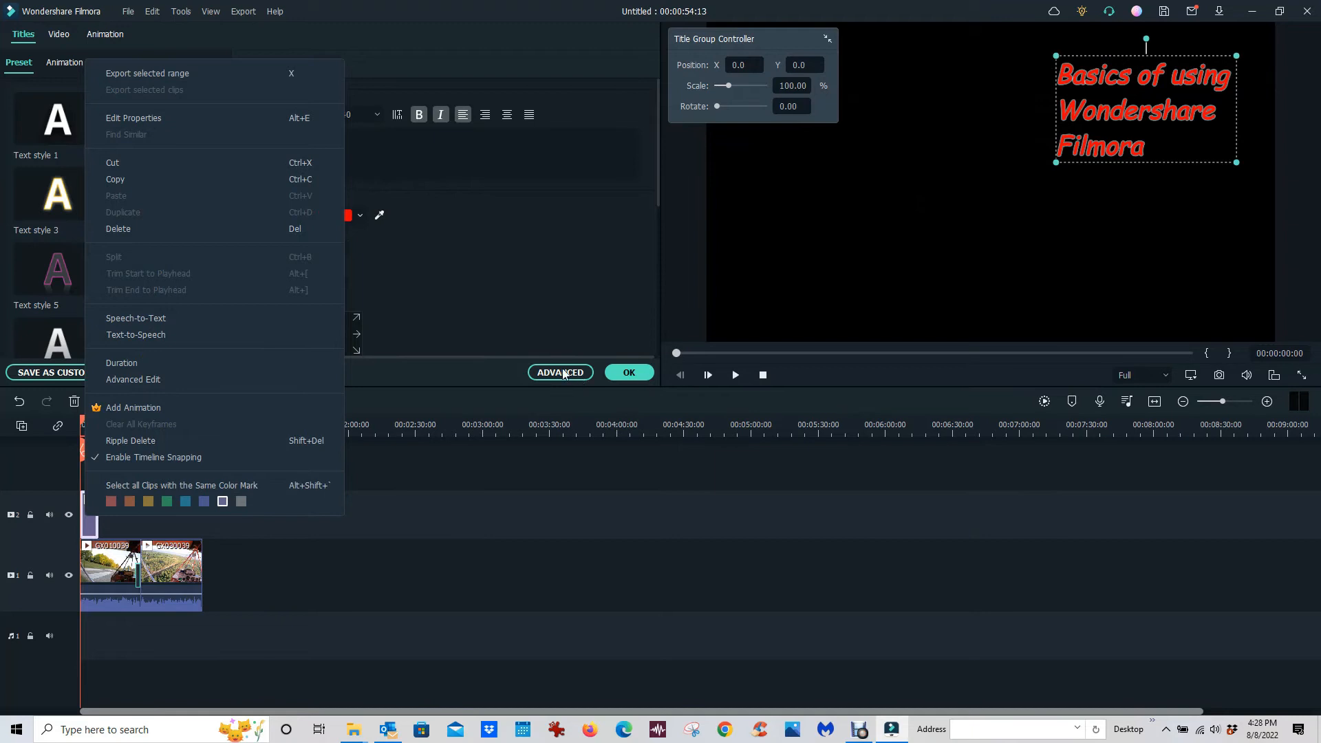
pyautogui.click(122, 362)
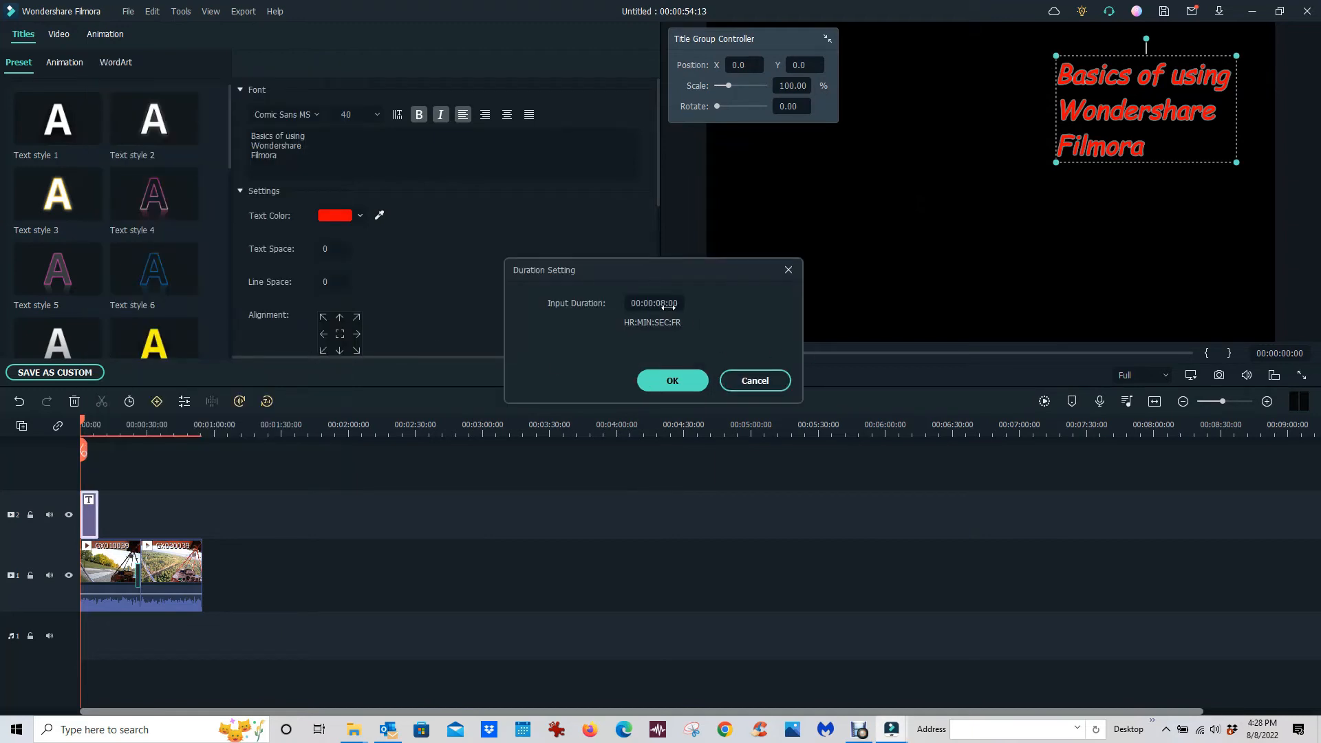
pyautogui.click(672, 381)
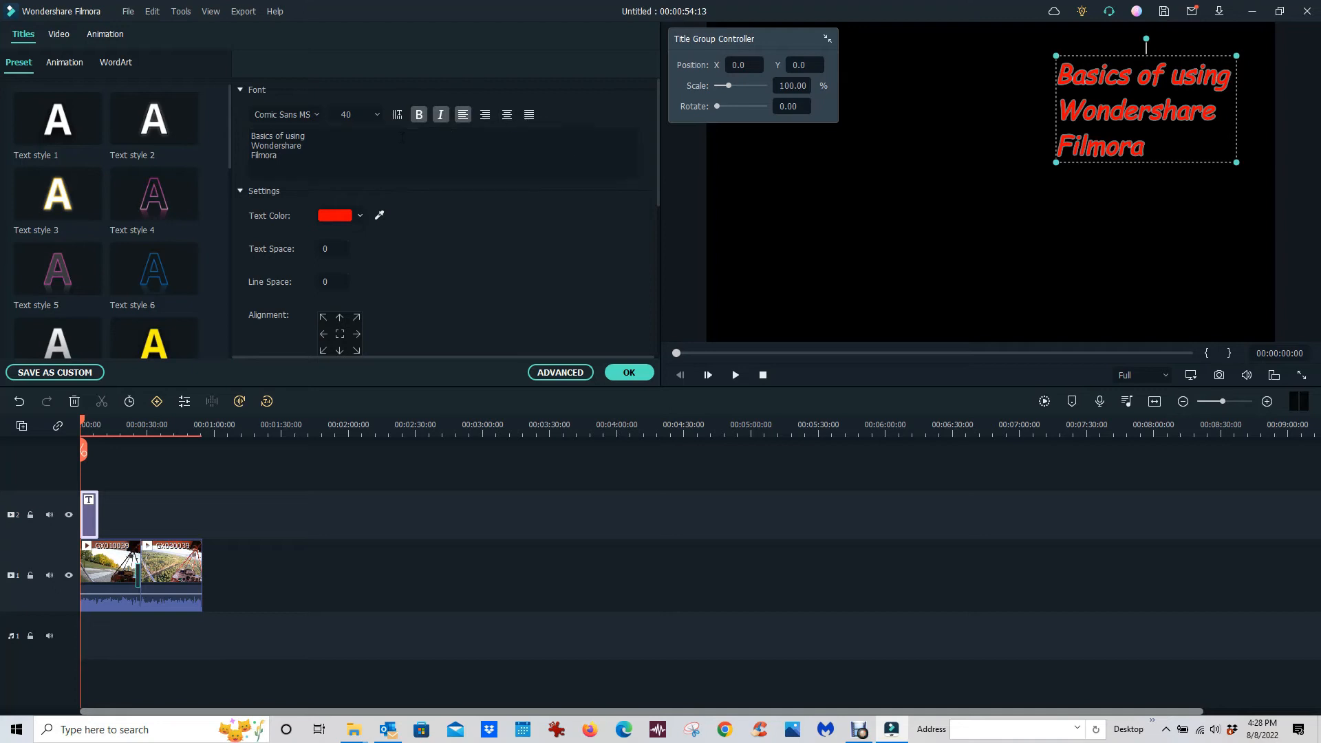
# - Move the title text from the frame's upper right corner to its lower middle and apply the title edits
pyautogui.moveTo(658, 143)
pyautogui.mouseDown()
pyautogui.moveTo(647, 312)
pyautogui.moveTo(649, 154)
pyautogui.mouseUp()
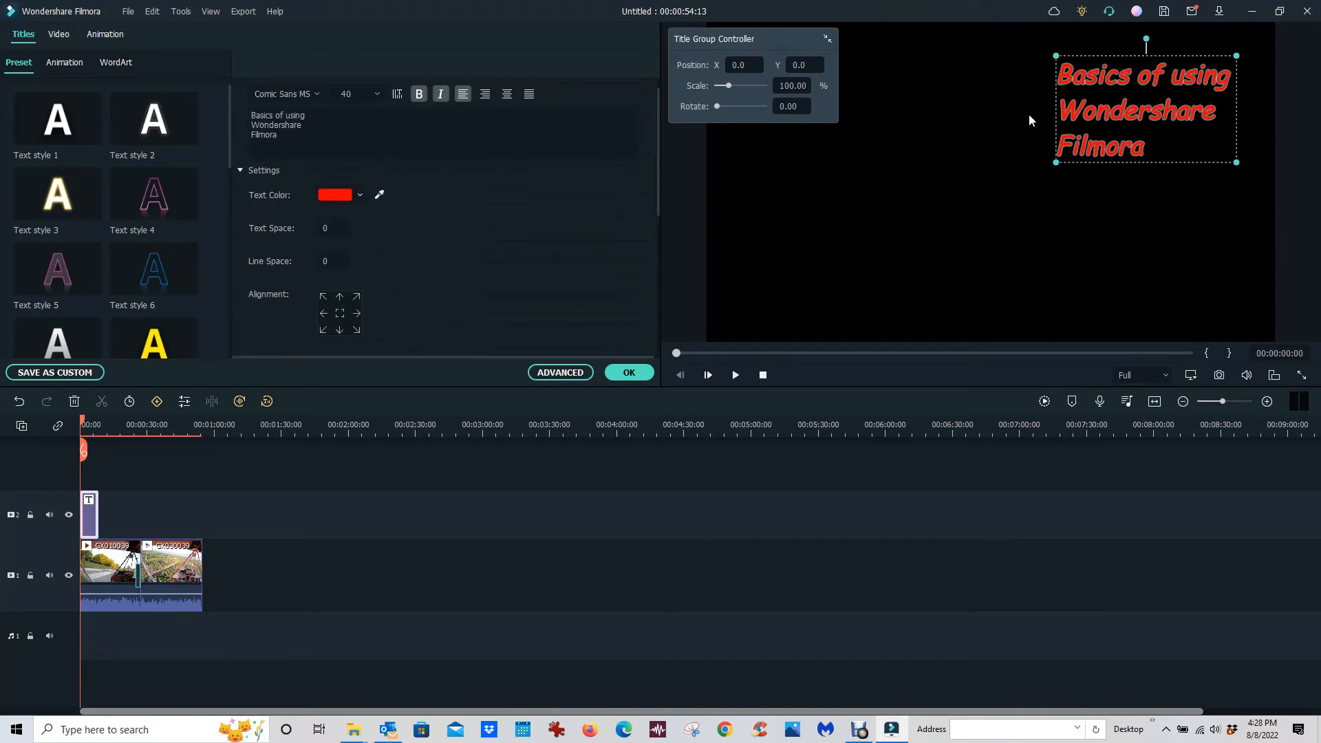
pyautogui.moveTo(1157, 90); pyautogui.dragTo(952, 225)
pyautogui.click(626, 375)
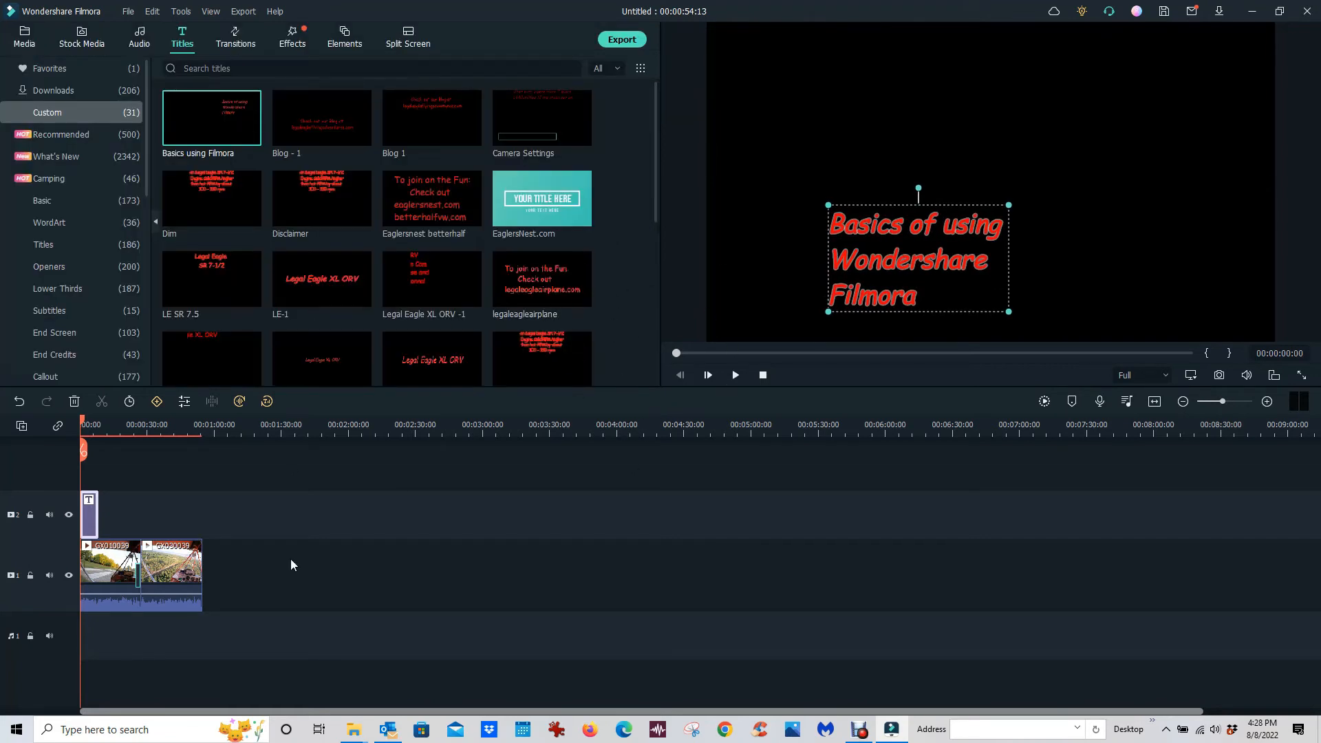
# - Play the opening briefly to see the title over the footage, and shift the text slightly up and to the left
pyautogui.click(736, 374)
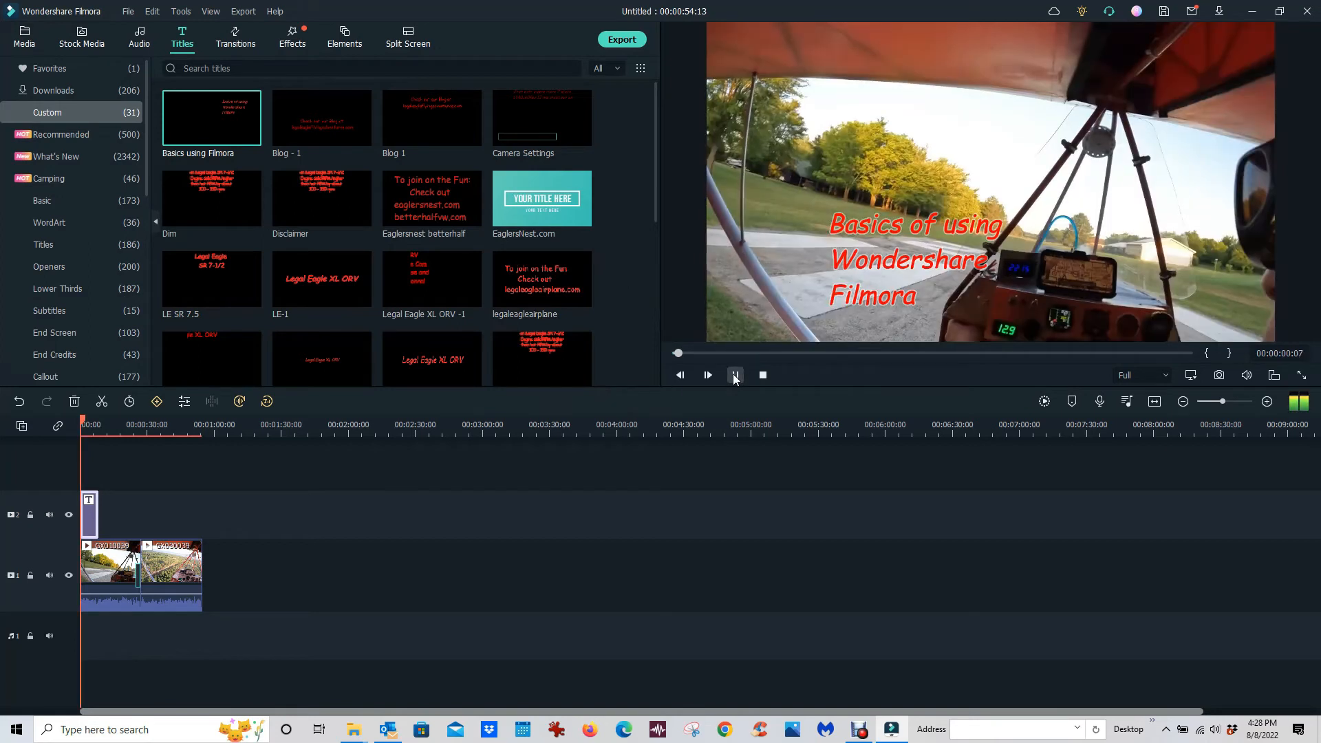
pyautogui.click(734, 376)
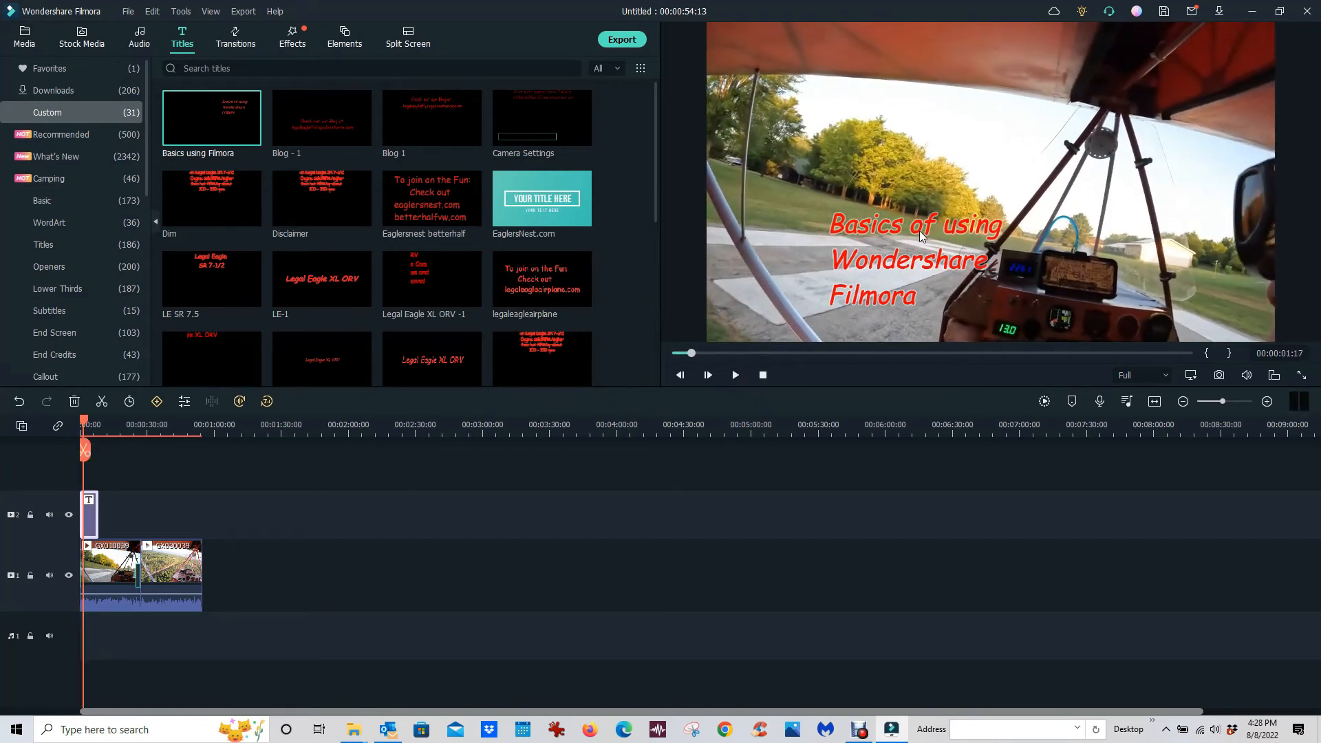
pyautogui.click(915, 249)
pyautogui.moveTo(913, 251); pyautogui.dragTo(866, 220)
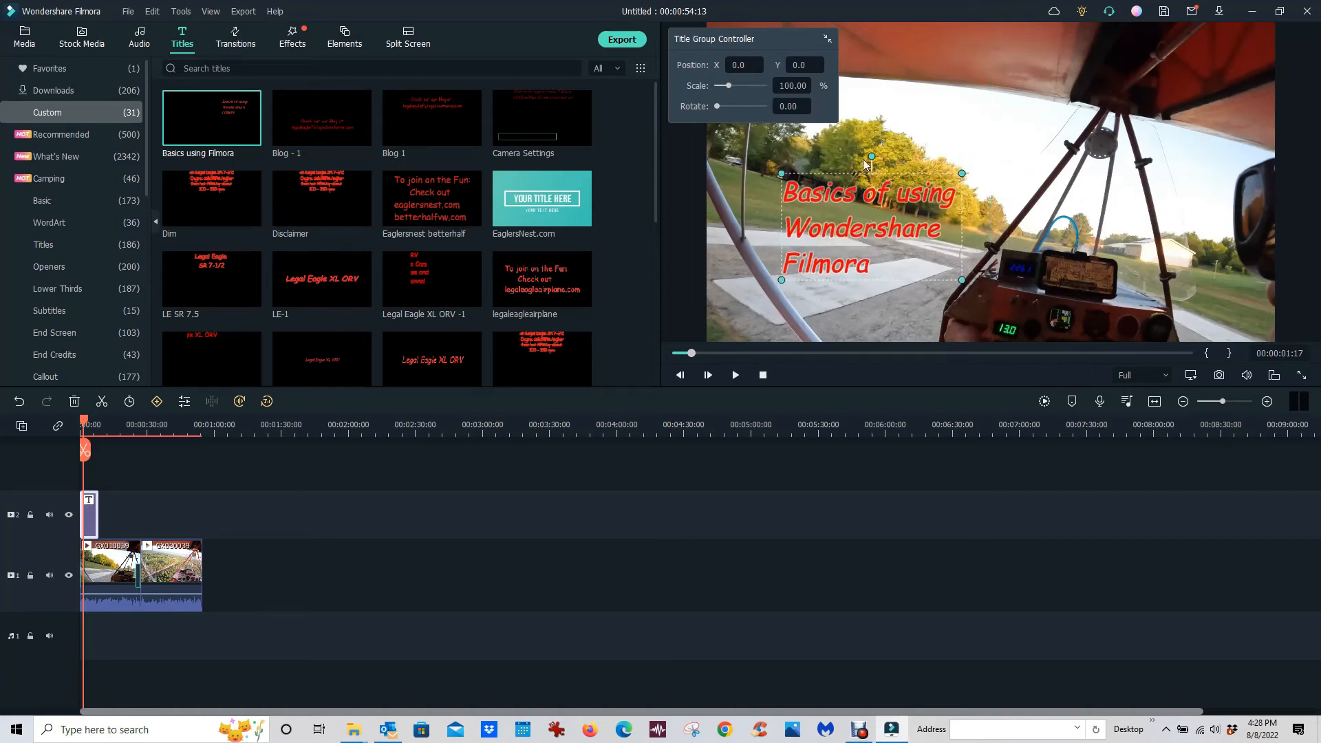
# - Play the edited video from its beginning through the title and the transition into the landing clip
pyautogui.click(111, 571)
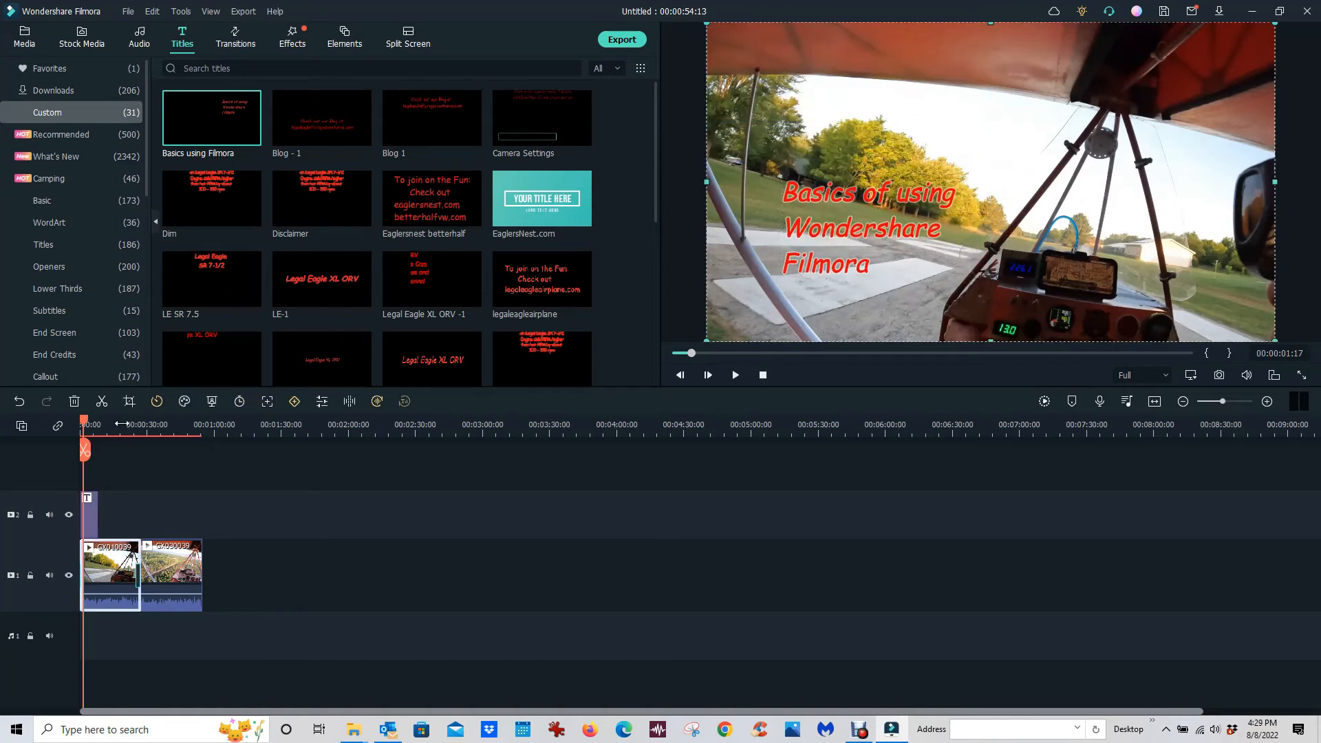
pyautogui.moveTo(86, 424); pyautogui.dragTo(81, 425)
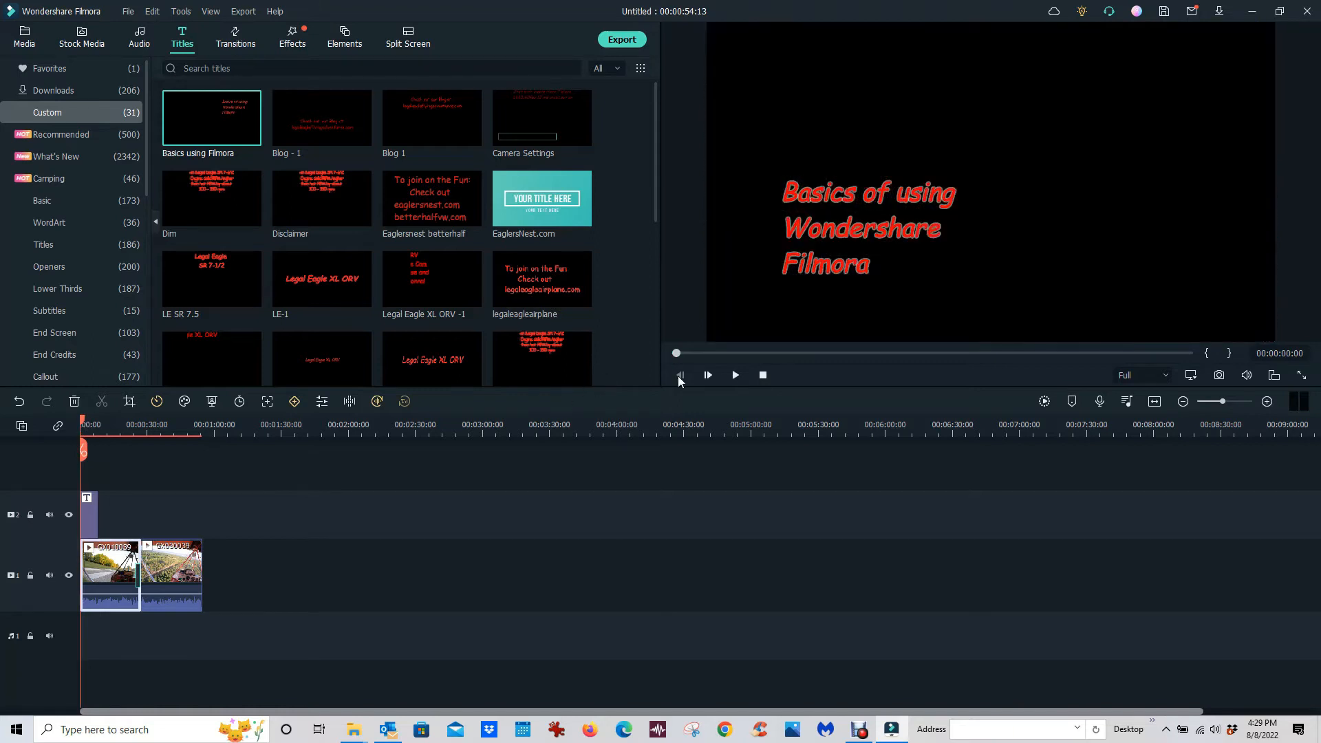
pyautogui.click(736, 374)
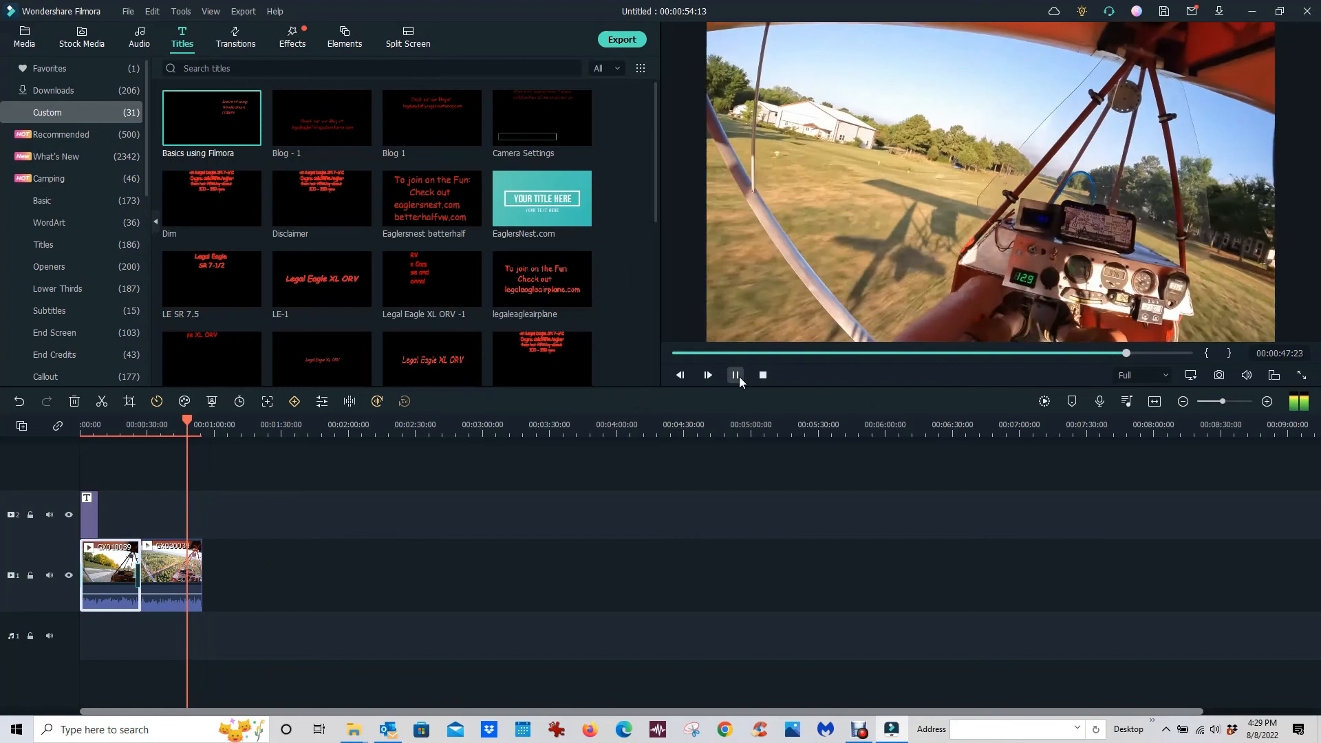
pyautogui.click(737, 375)
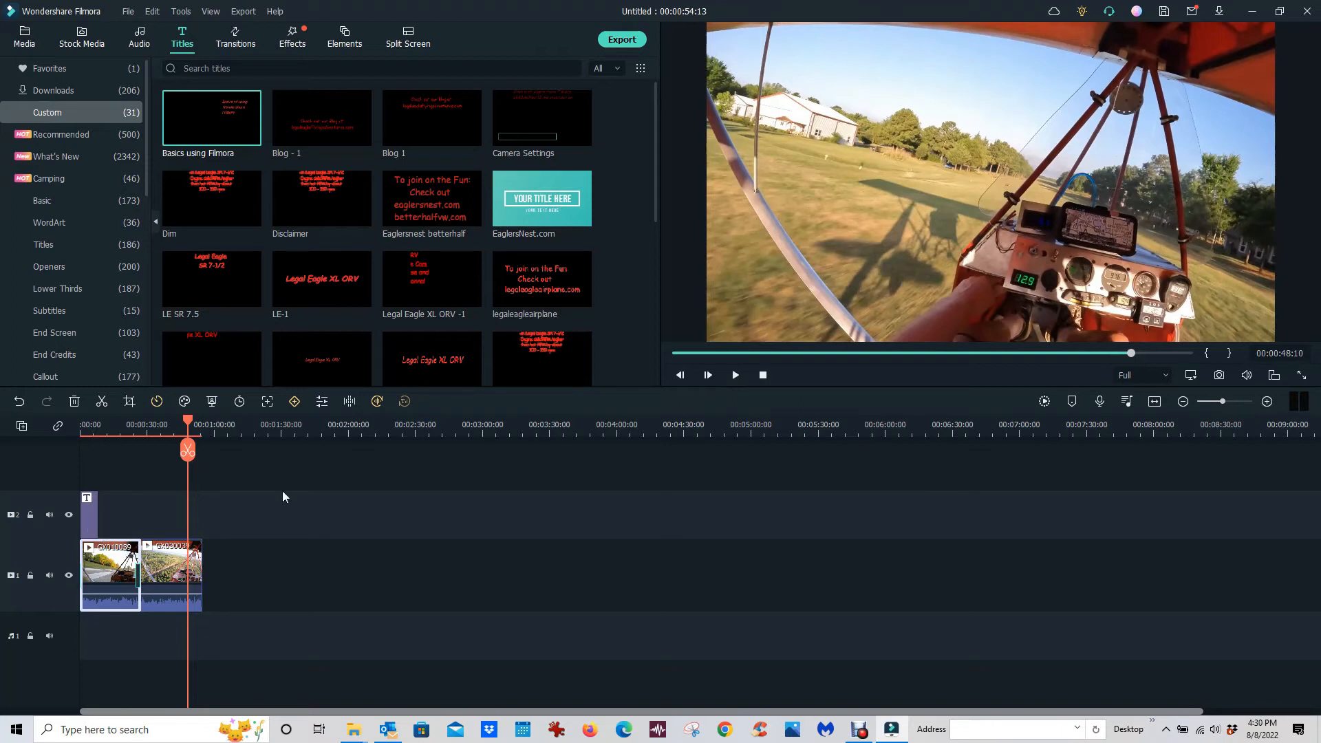
# - Export the project to the computer as an MP4 named "Basic Using Filmora" and close the finished export
pyautogui.click(627, 40)
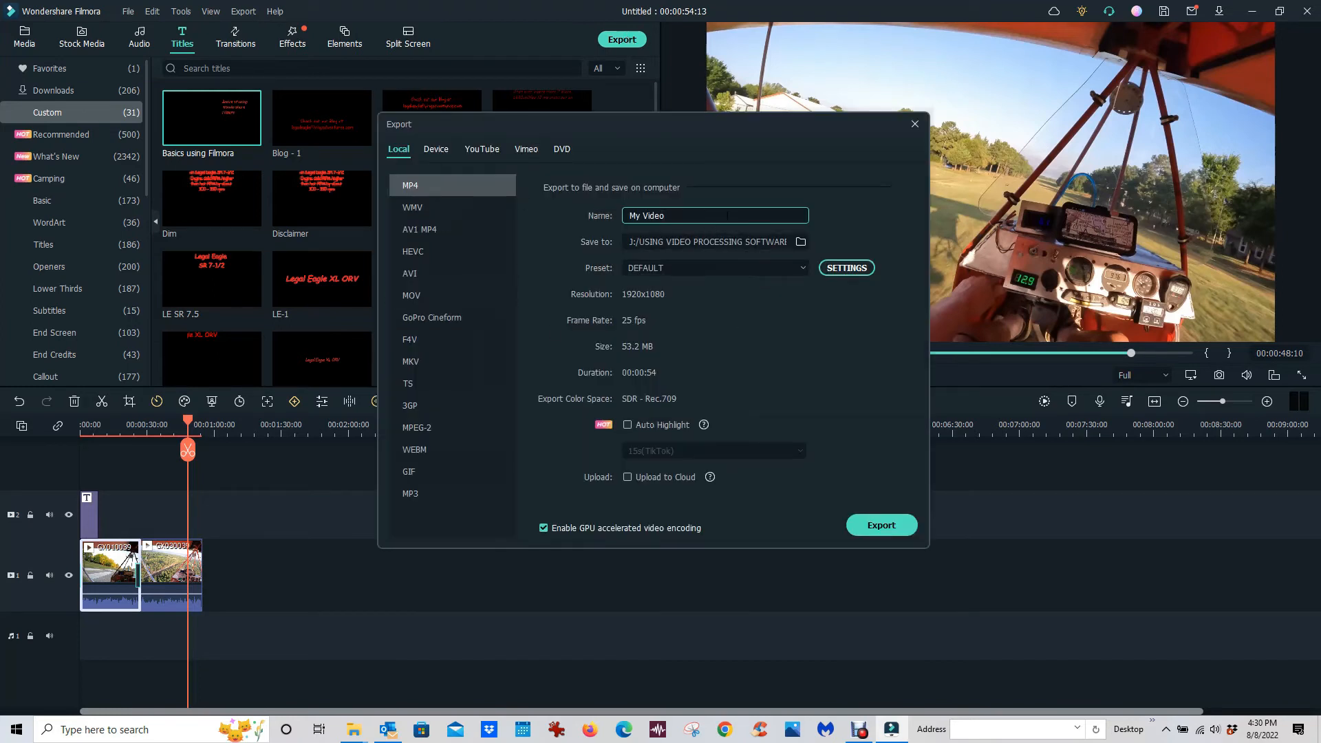
pyautogui.press('BackSpace')
pyautogui.press('BackSpace')
pyautogui.press('BackSpace')
pyautogui.press('BackSpace')
pyautogui.press('BackSpace')
pyautogui.press('BackSpace')
pyautogui.press('BackSpace')
pyautogui.write('UBasicsin')
pyautogui.press('BackSpace')
pyautogui.press('BackSpace')
pyautogui.press('BackSpace')
pyautogui.press('BackSpace')
pyautogui.press('BackSpace')
pyautogui.press('BackSpace')
pyautogui.press('BackSpace')
pyautogui.write('Using Filmora')
pyautogui.click(893, 525)
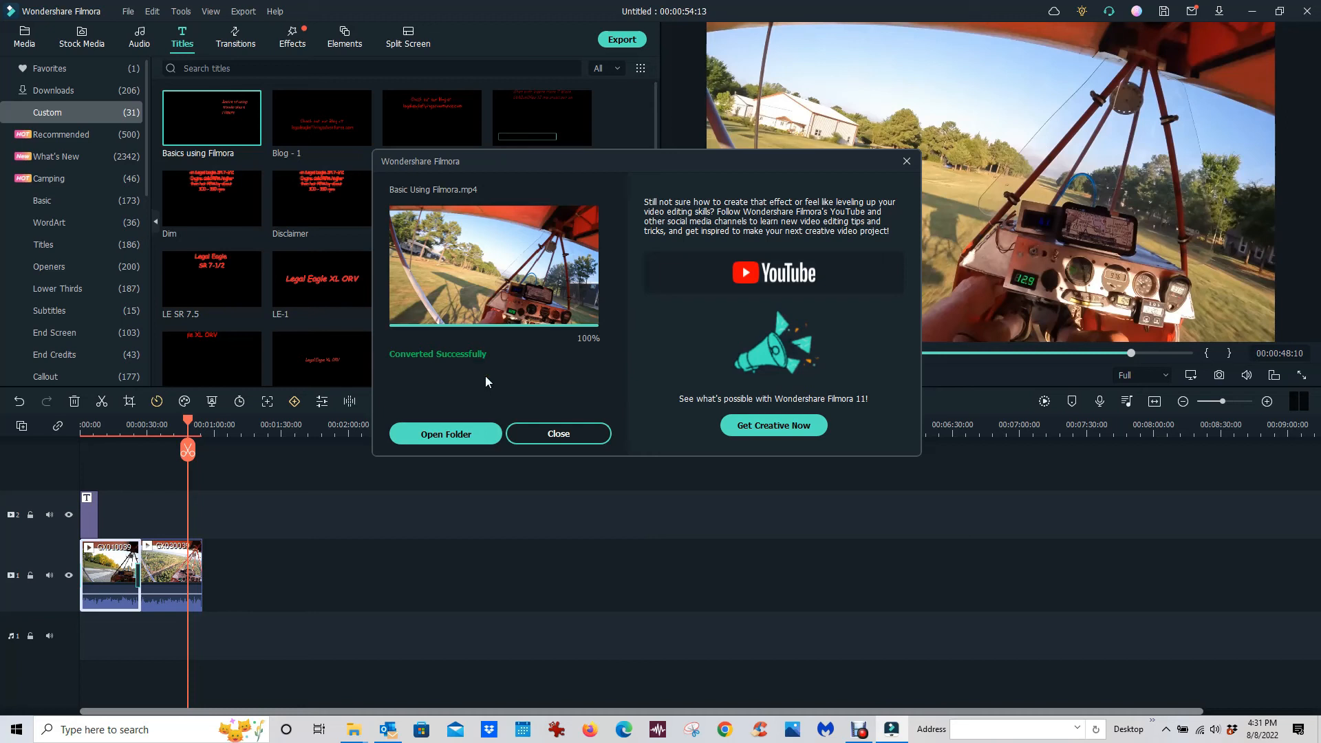
pyautogui.click(549, 434)
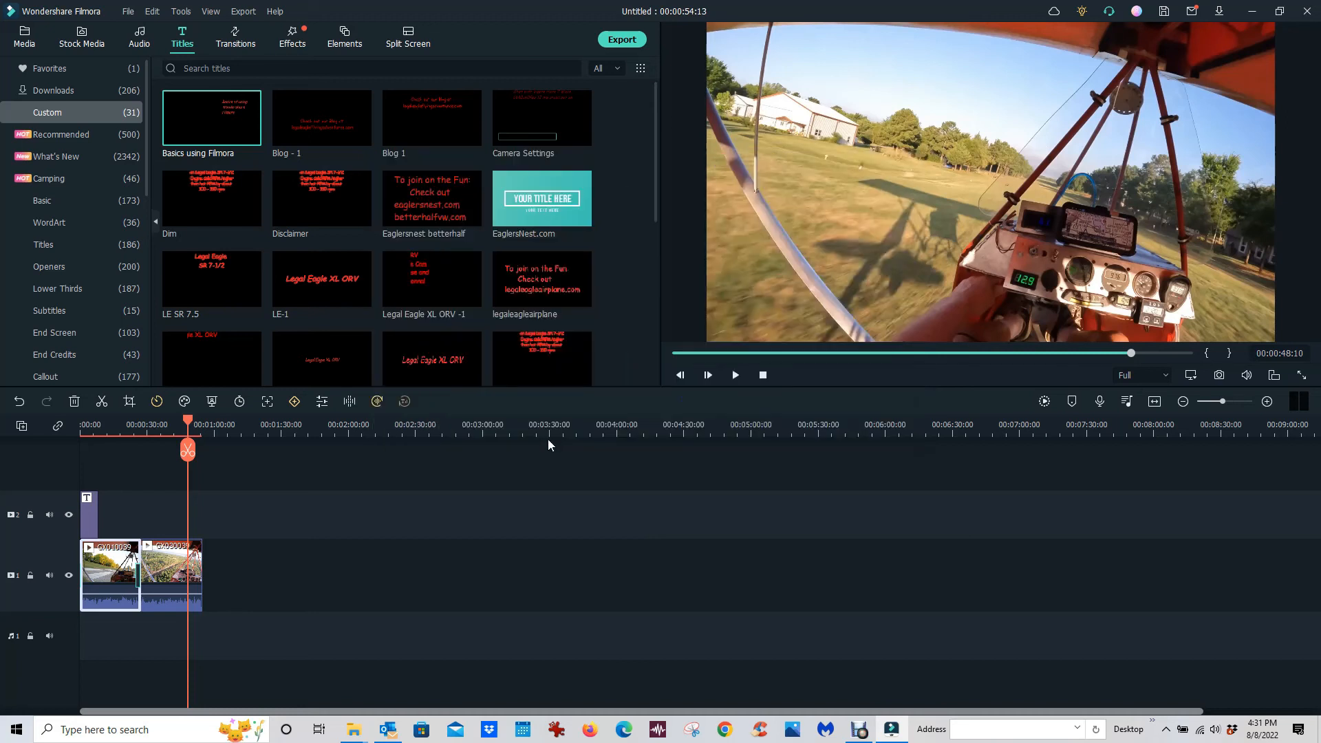
# - Open the exported Basic Using Filmora video from the USING VIDEO PROCESSING SOFTWARE folder and maximize the player
pyautogui.click(1252, 11)
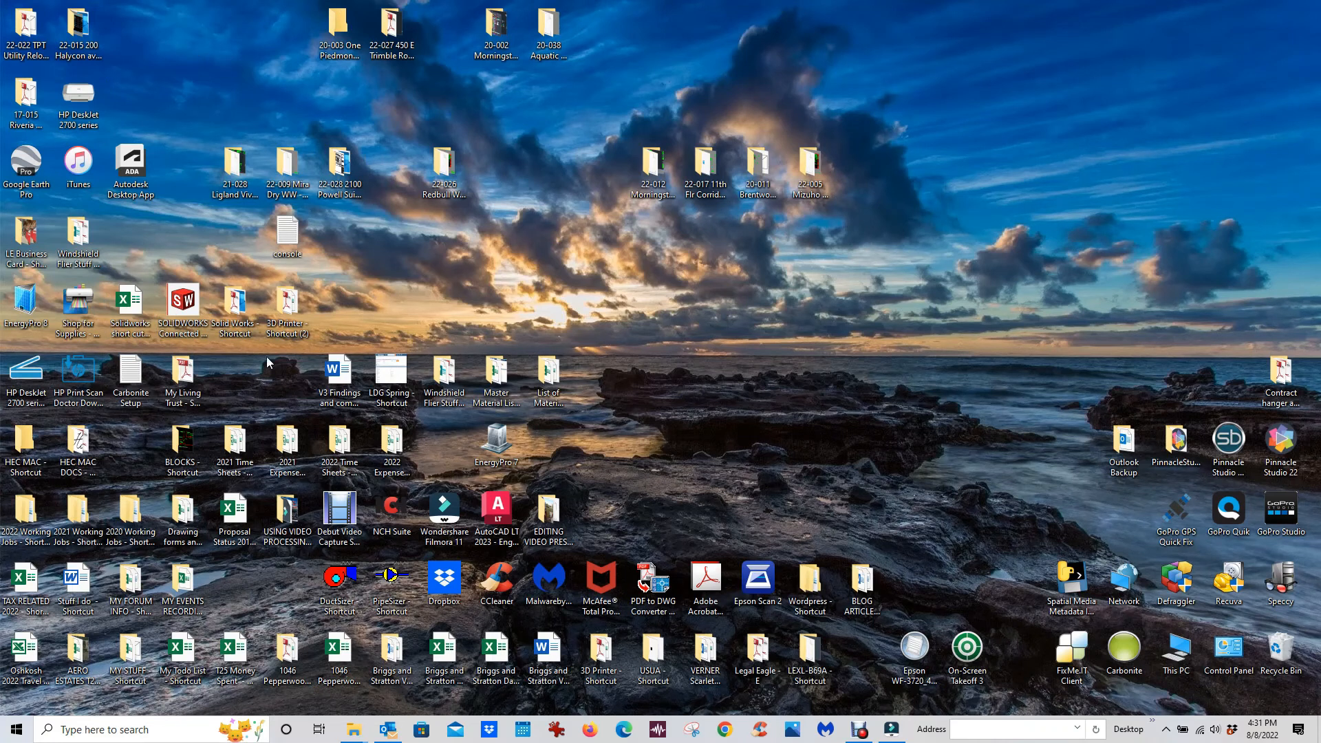
pyautogui.doubleClick(286, 512)
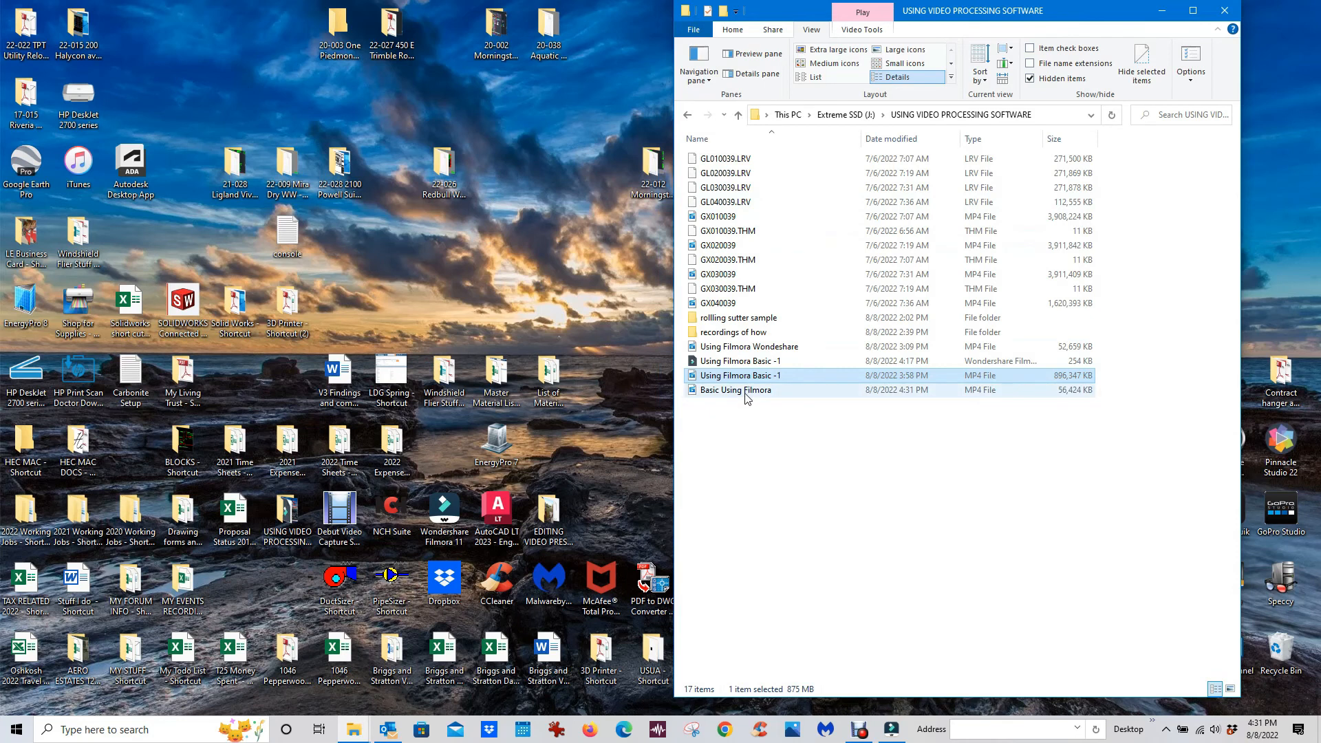
pyautogui.click(746, 391)
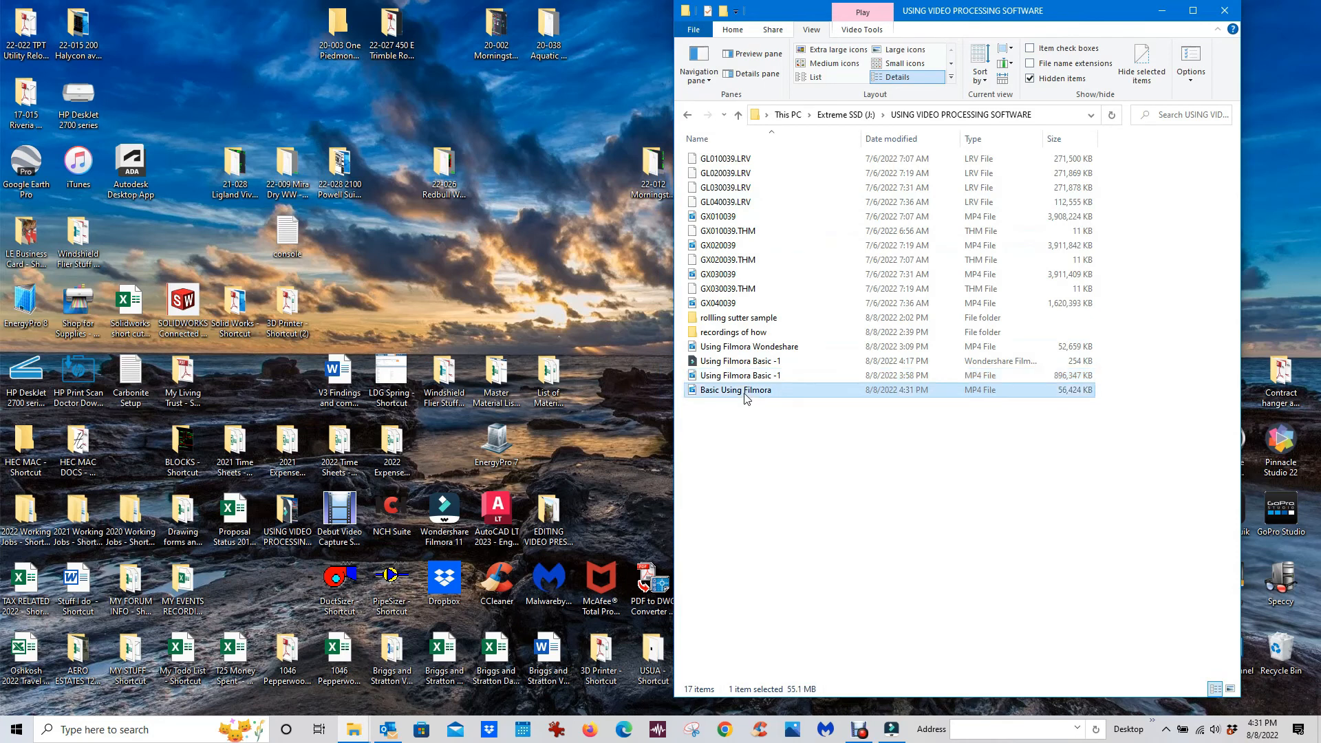
pyautogui.doubleClick(745, 396)
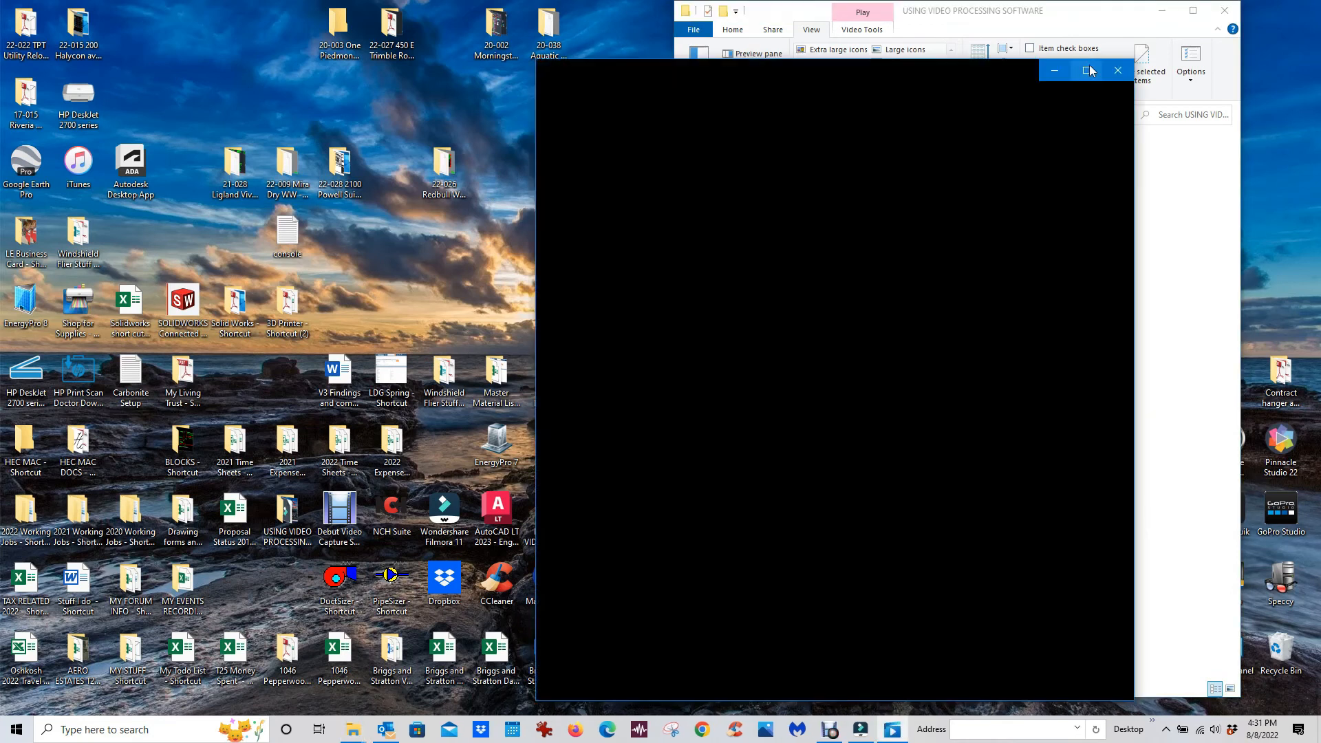
pyautogui.click(1089, 70)
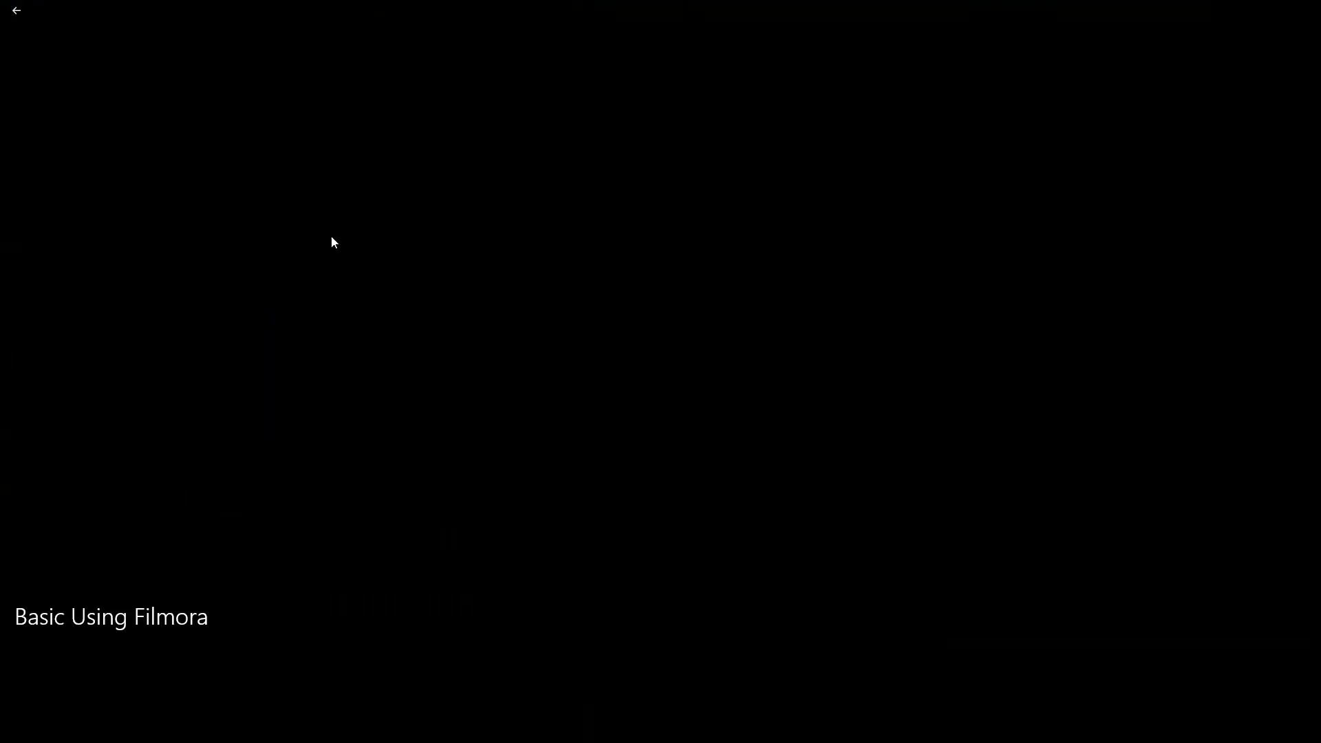